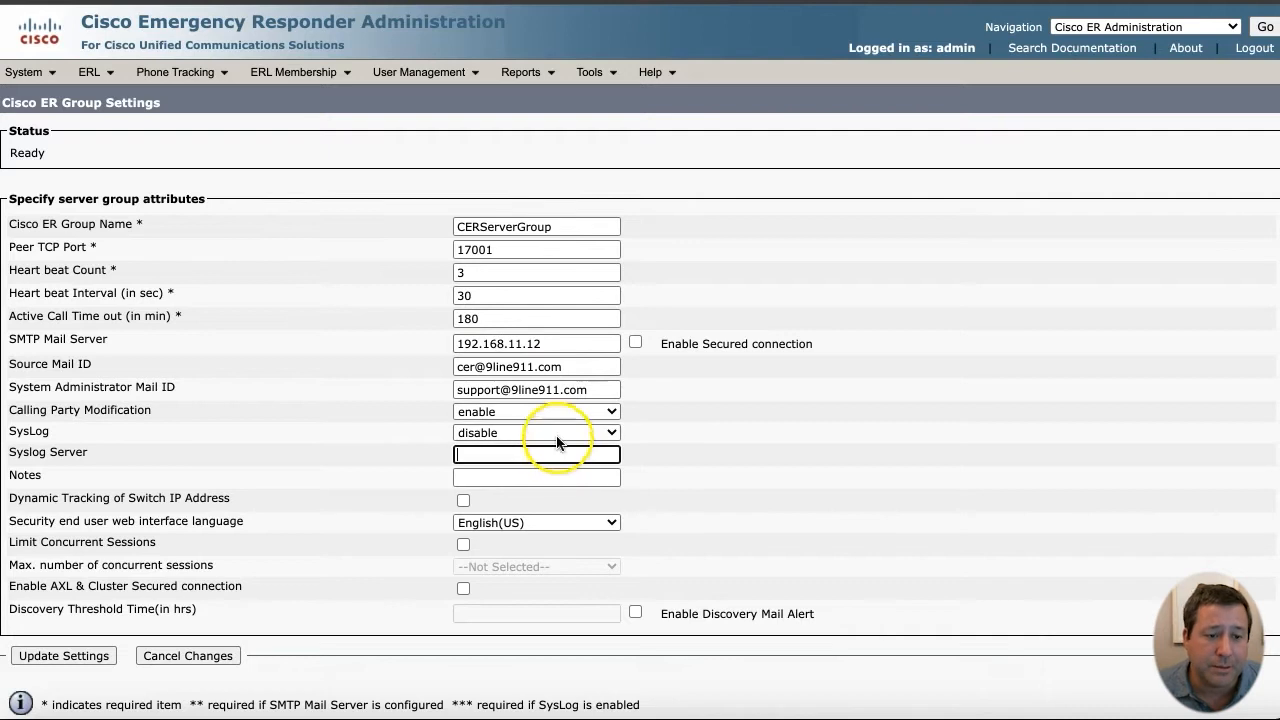
- Enable syslog to server 192.168.11.12 and Dynamic Tracking of Switch IP Address, then update settings
{"action": "left_click", "coordinate": [548, 466]}
{"action": "left_click", "coordinate": [548, 466]}
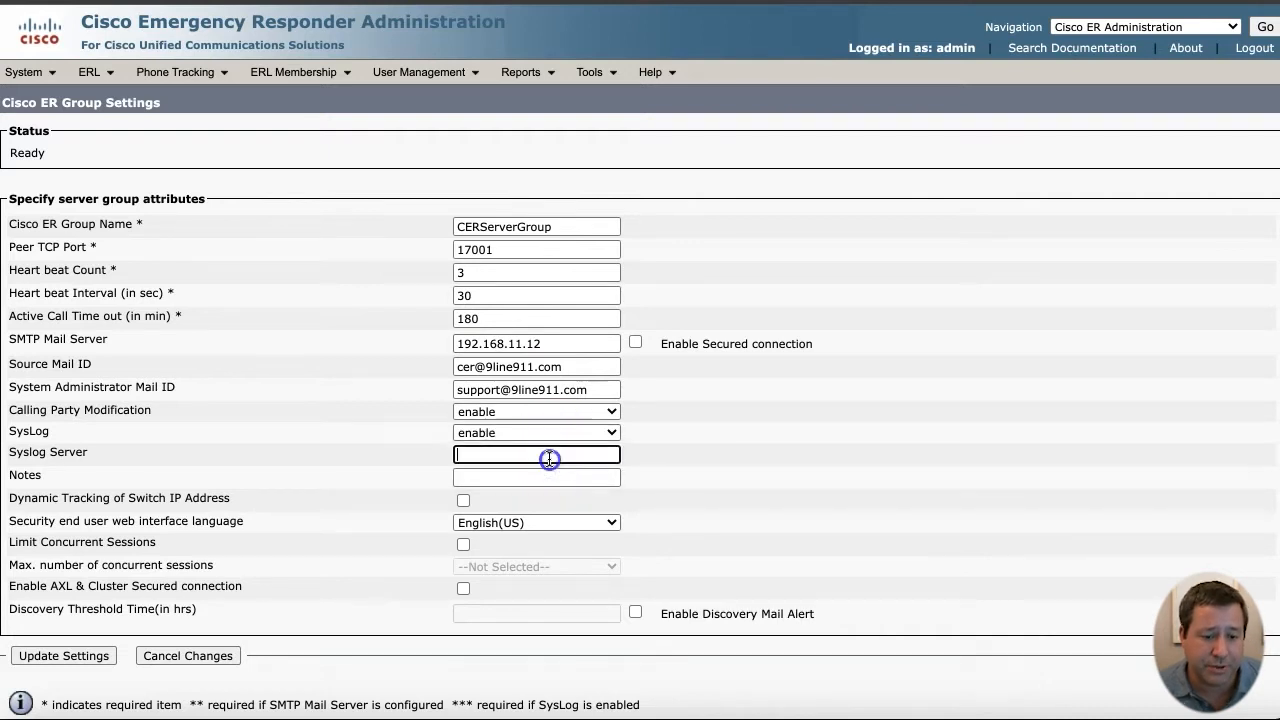
{"action": "type", "text": "192.168.11.12"}
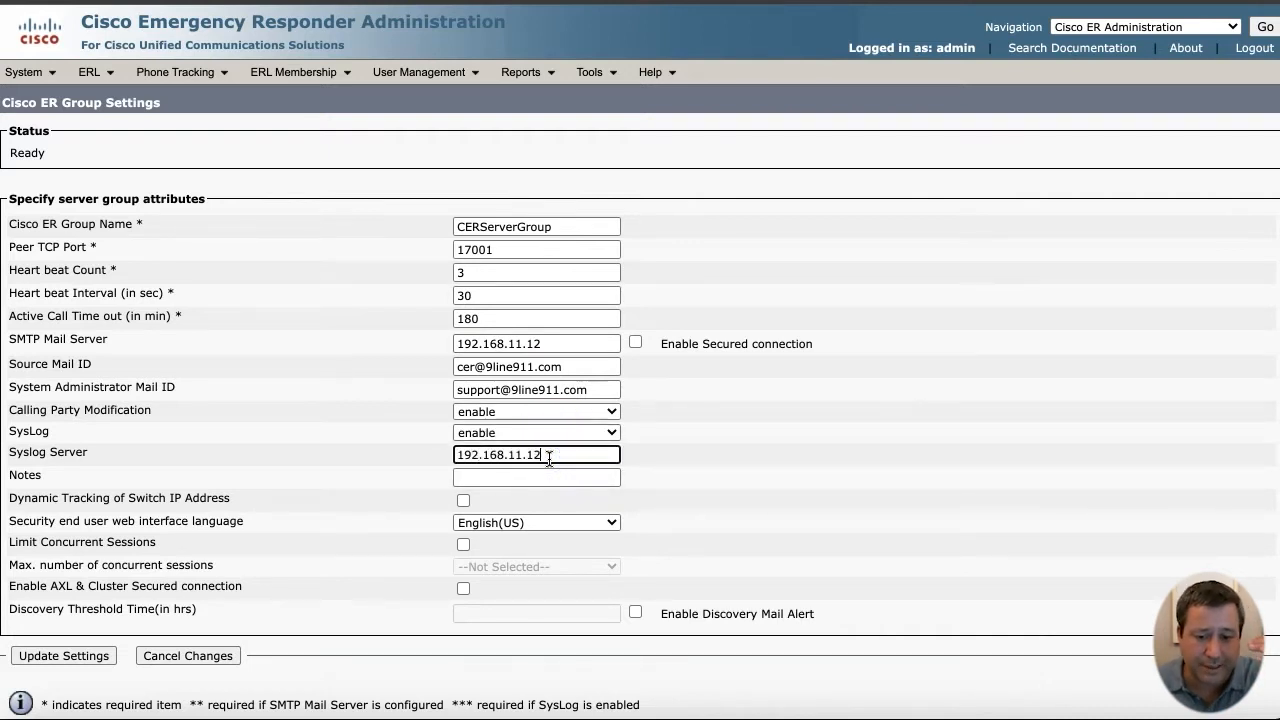
{"action": "key", "text": "Tab"}
{"action": "key", "text": "Tab"}
{"action": "key", "text": "space"}
{"action": "scroll", "coordinate": [569, 498], "scroll_direction": "down", "scroll_amount": 1}
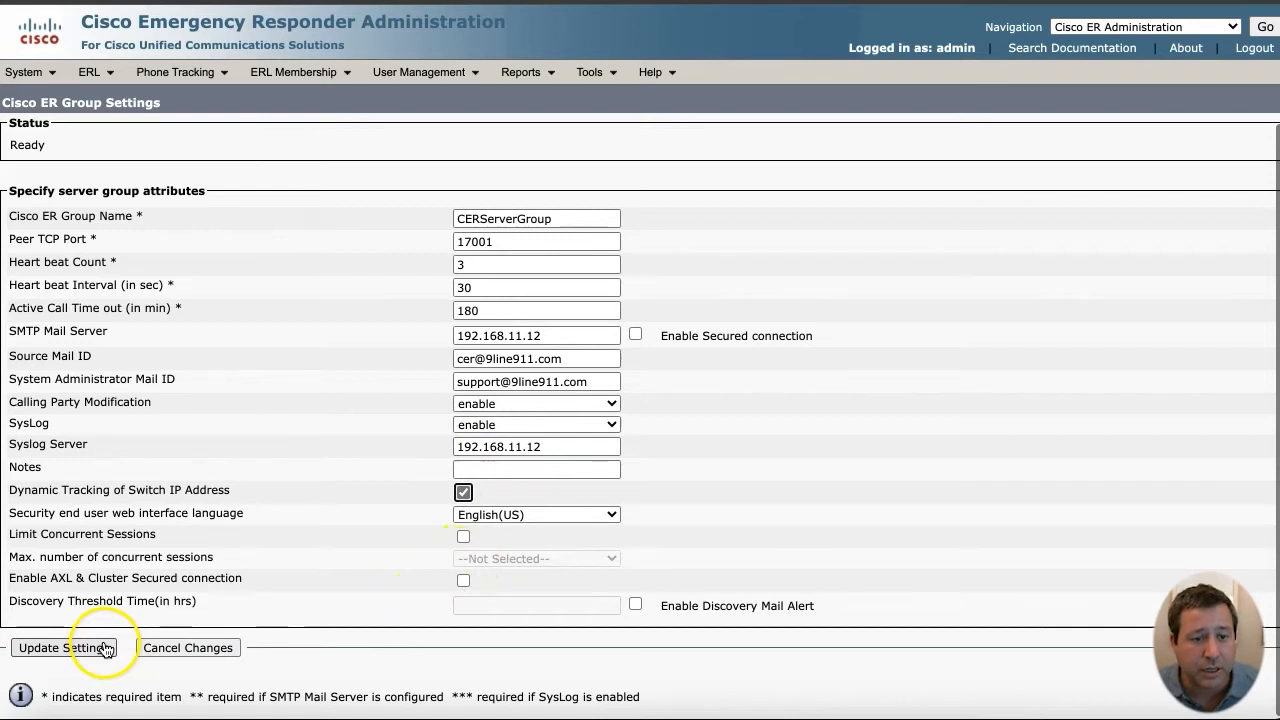
{"action": "left_click", "coordinate": [106, 648]}
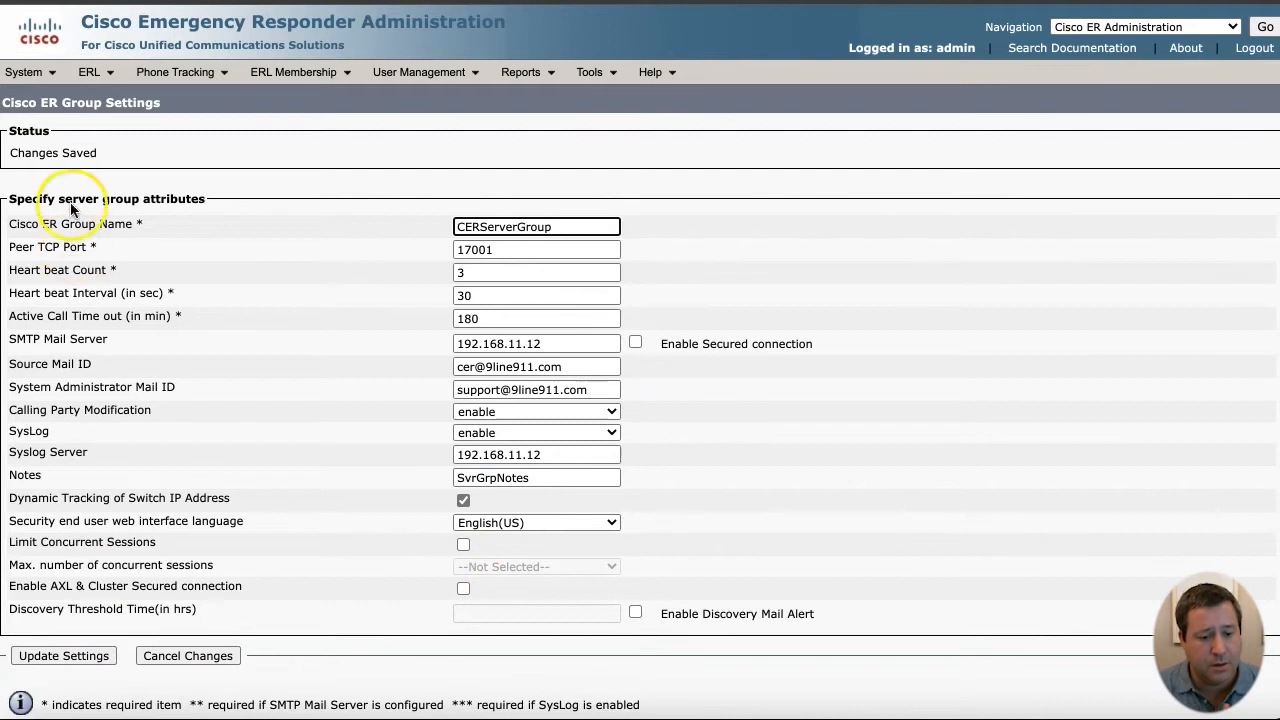
- Add 10.911 to the Intrado Route / Translation Patterns in Telephony Settings
{"action": "mouse_move", "coordinate": [30, 72]}
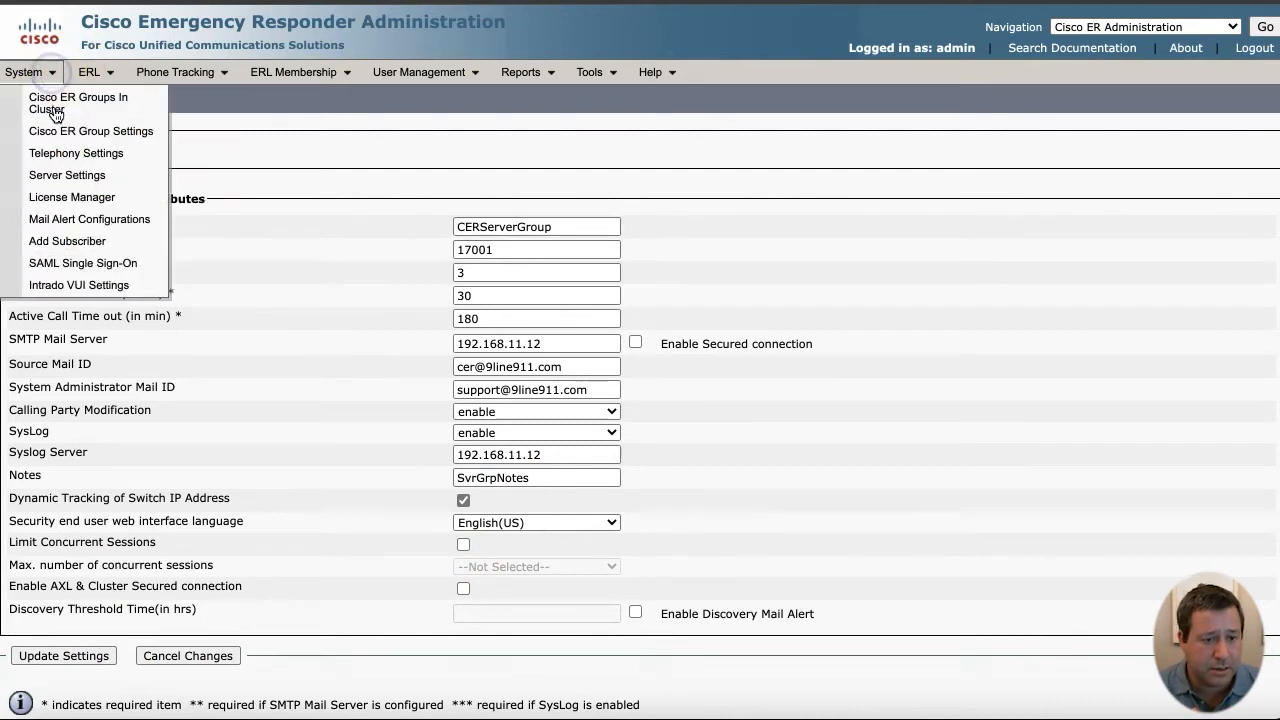
{"action": "left_click", "coordinate": [58, 155]}
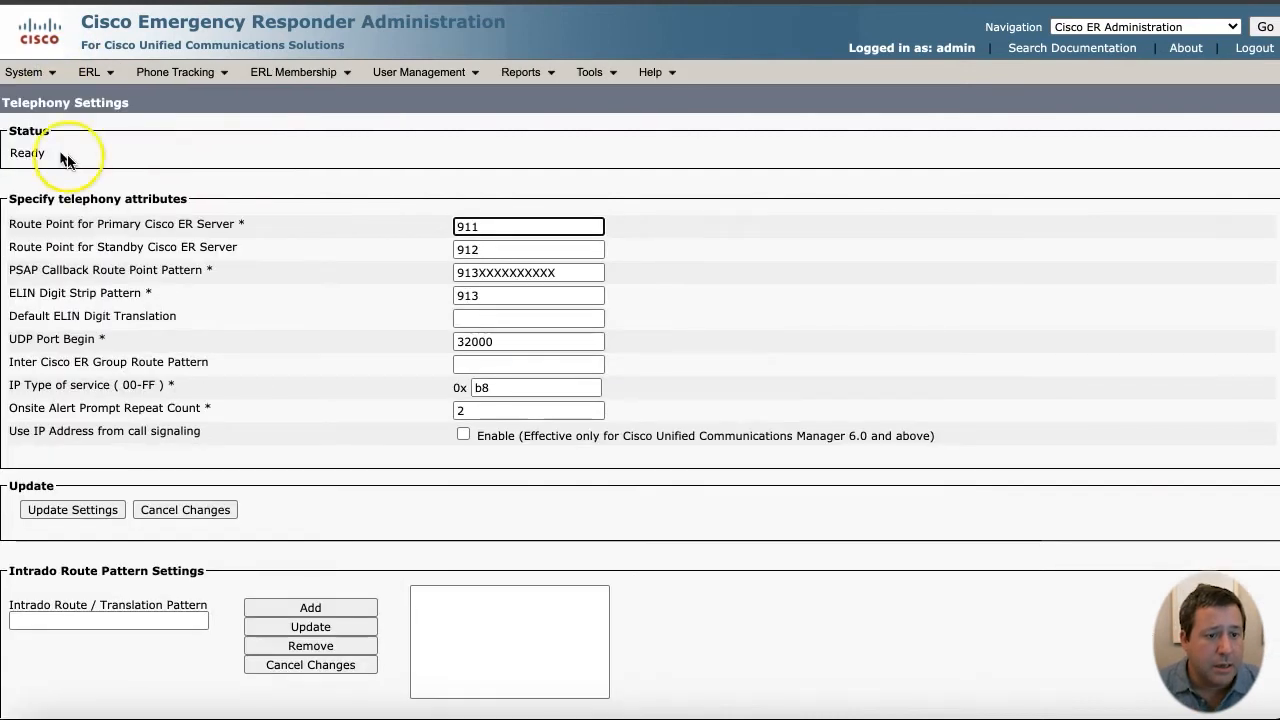
{"action": "left_click", "coordinate": [102, 623]}
{"action": "type", "text": "10.911"}
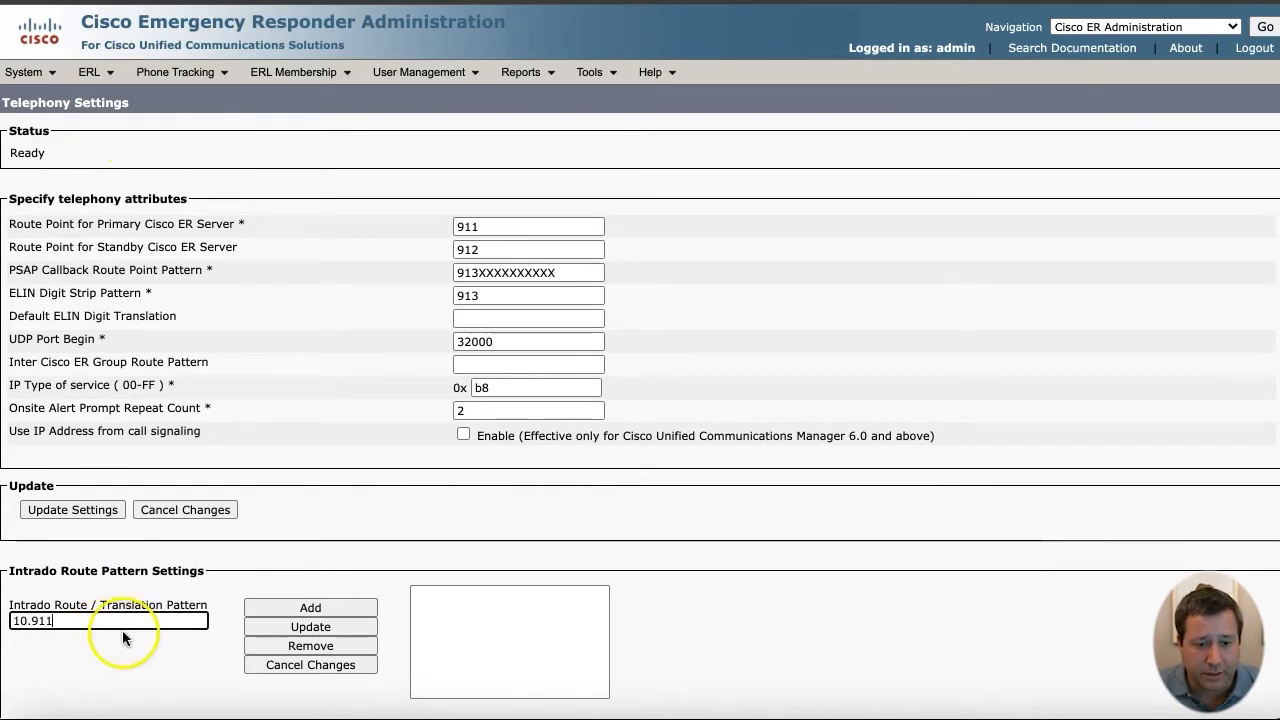
{"action": "left_click", "coordinate": [285, 609]}
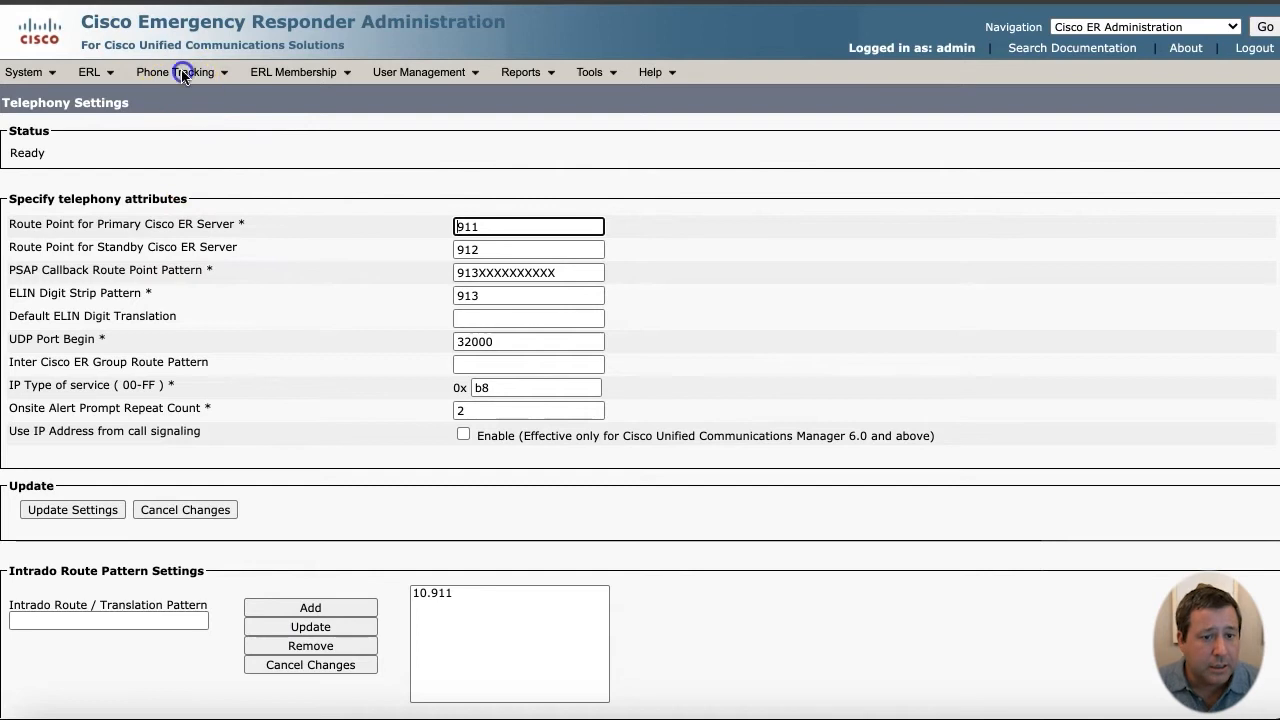
- Enter cluster server and CTI Manager cucm.9line911.com, with CTI user cercti and its password
{"action": "left_click", "coordinate": [178, 73]}
{"action": "left_click", "coordinate": [184, 176]}
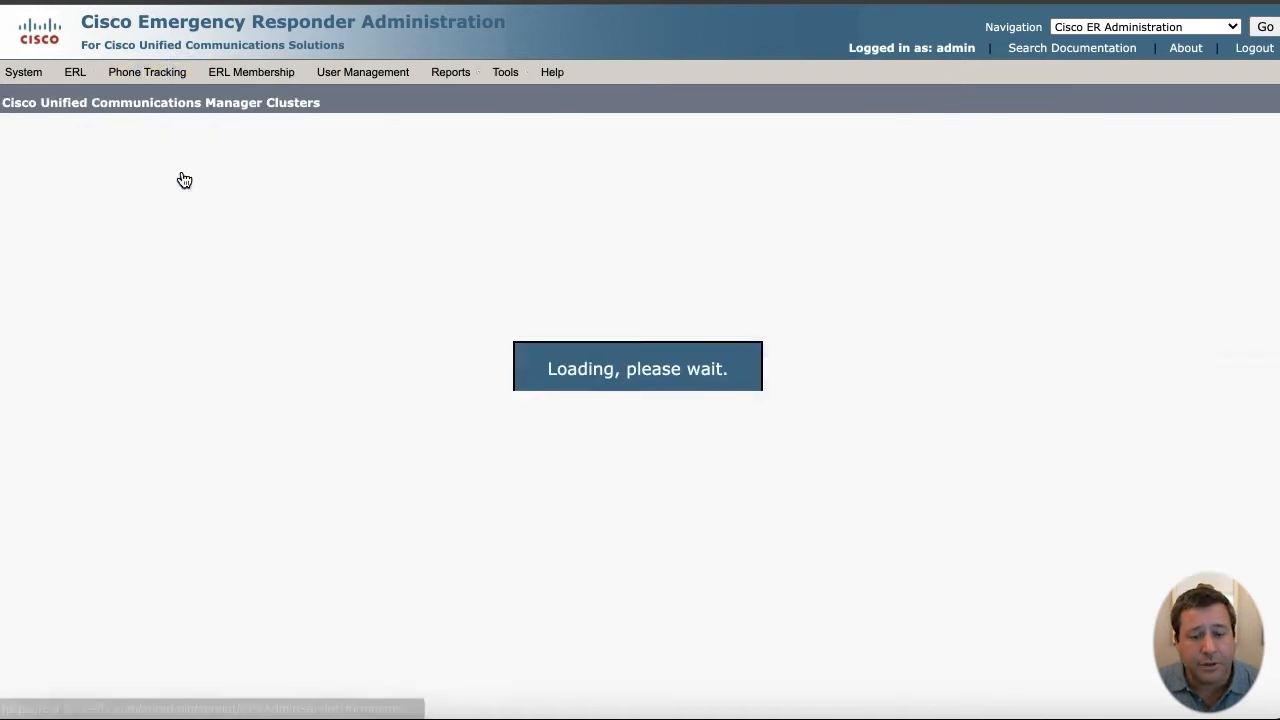
{"action": "type", "text": "cucm.9line911.com"}
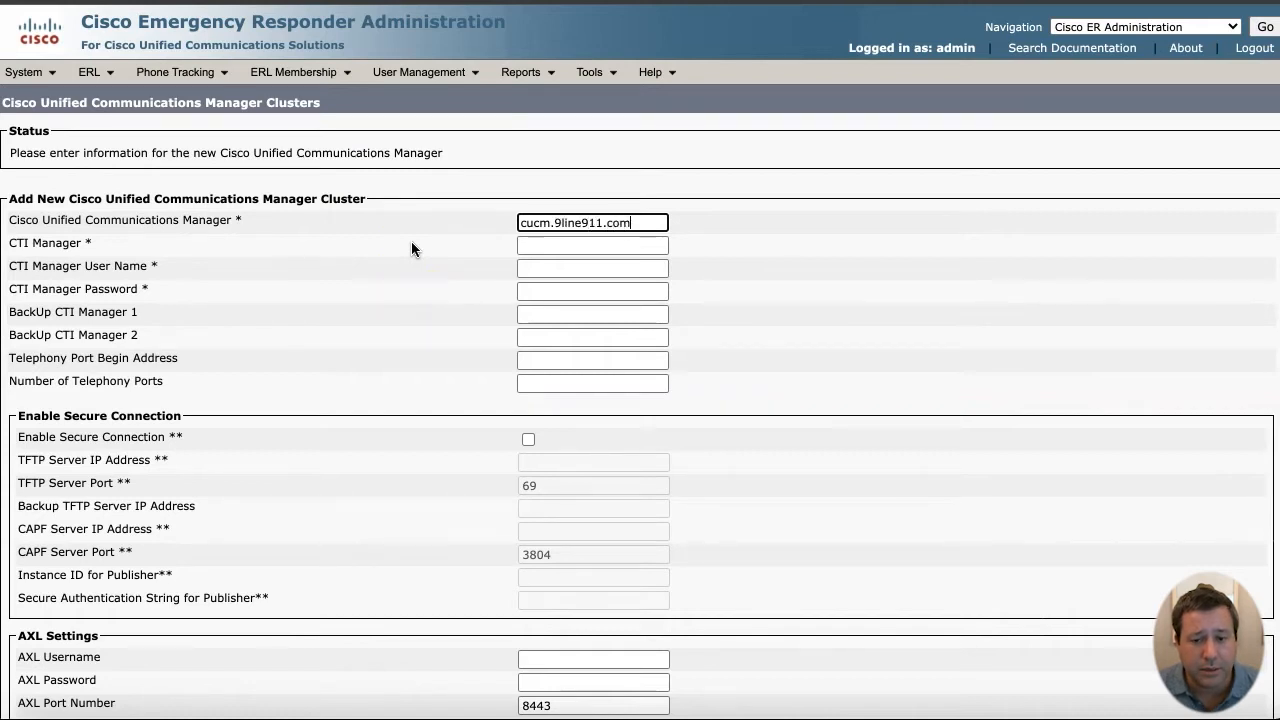
{"action": "key", "text": "Tab"}
{"action": "type", "text": "cucm.9lin9"}
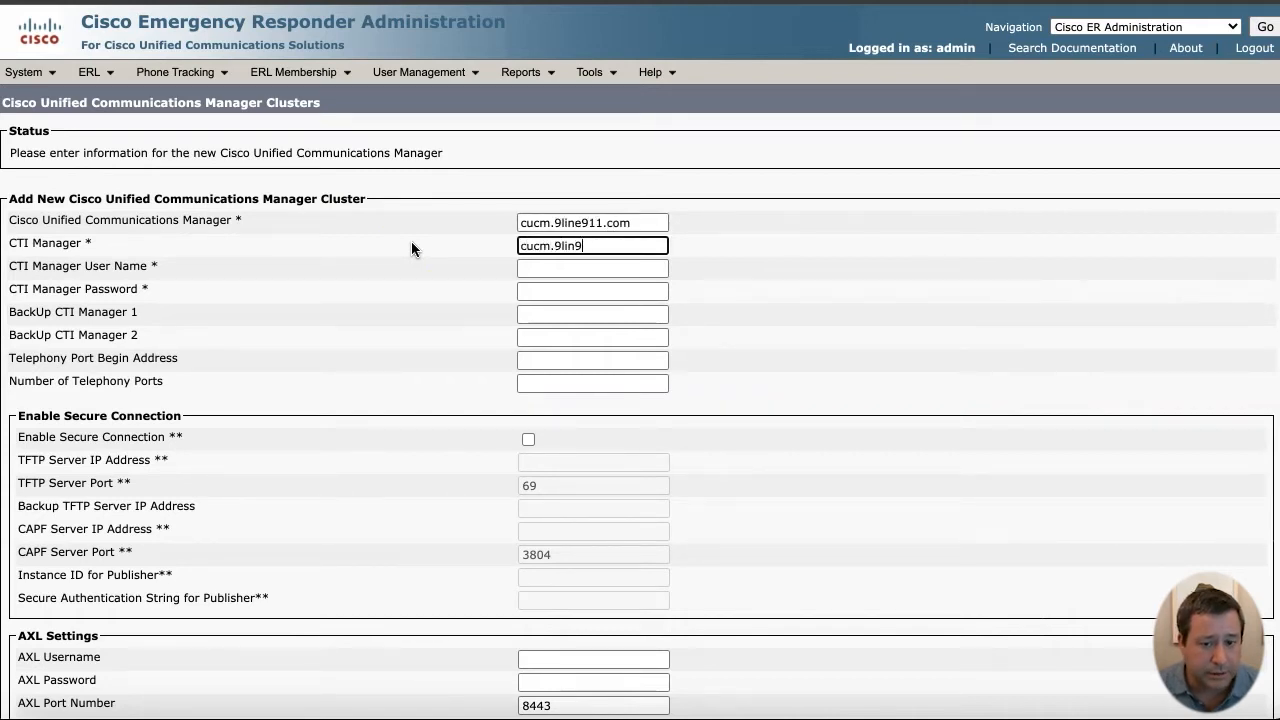
{"action": "key", "text": "BackSpace"}
{"action": "type", "text": "e911.com"}
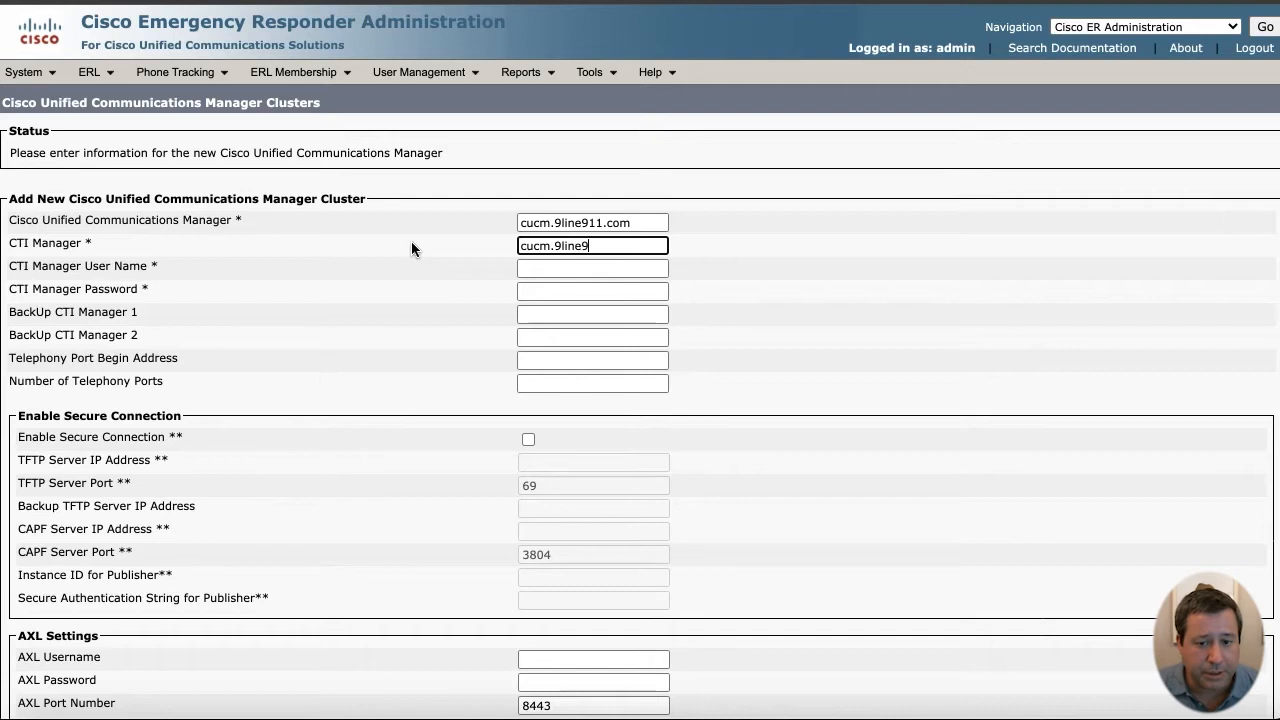
{"action": "key", "text": "Tab"}
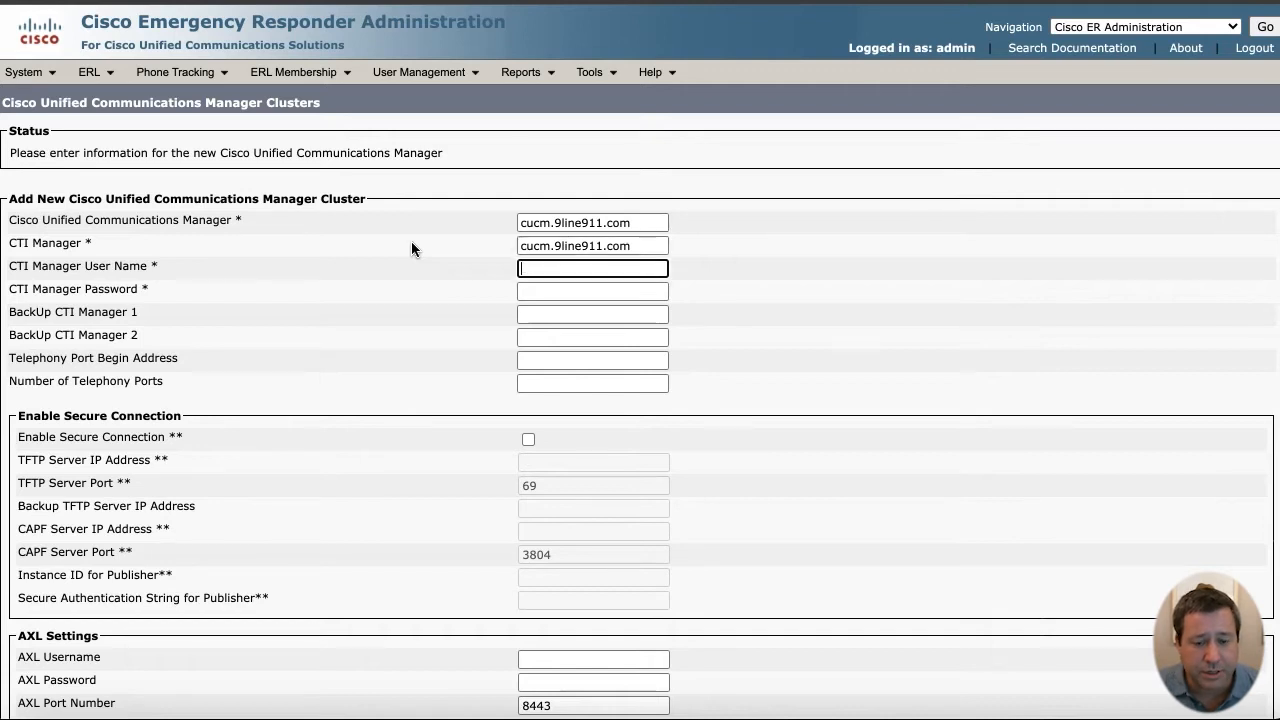
{"action": "type", "text": "cercti"}
{"action": "key", "text": "Tab"}
{"action": "type", "text": "cisco"}
{"action": "key", "text": "Tab"}
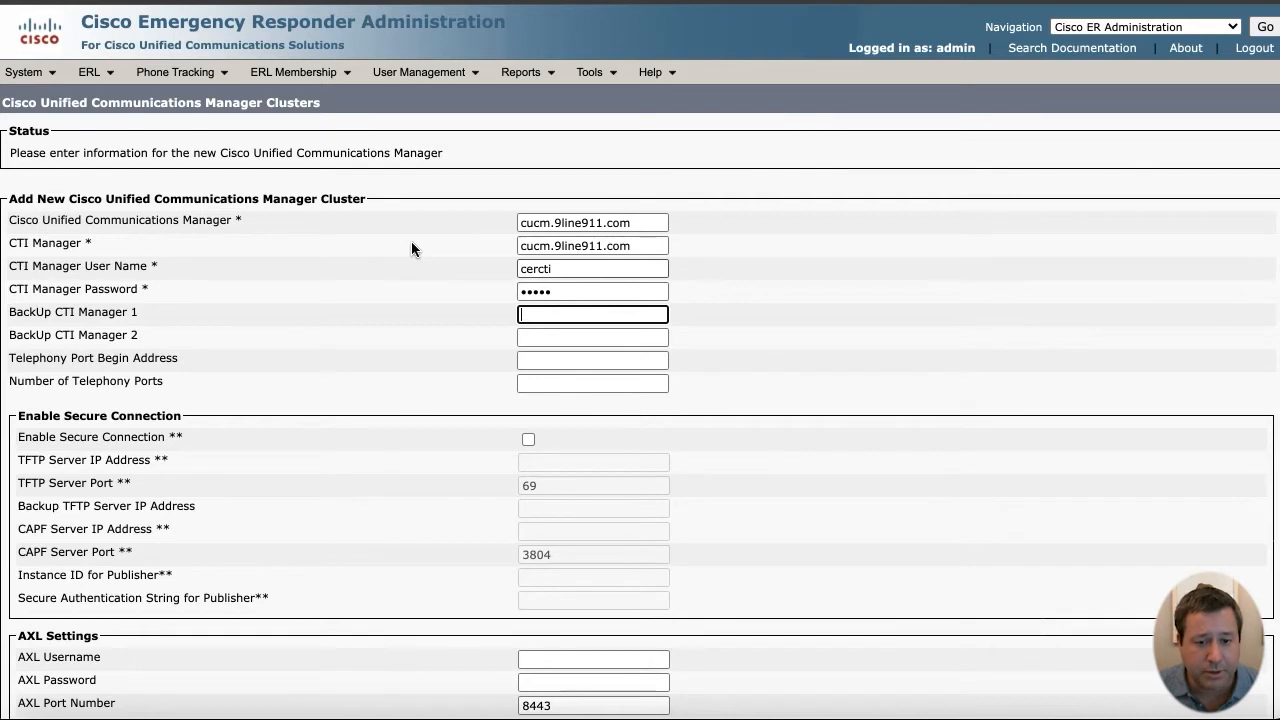
- Add AXL user ceraxl with its password, insert the cluster, and acknowledge the password-aging warning
{"action": "scroll", "coordinate": [563, 363], "scroll_direction": "down", "scroll_amount": 3}
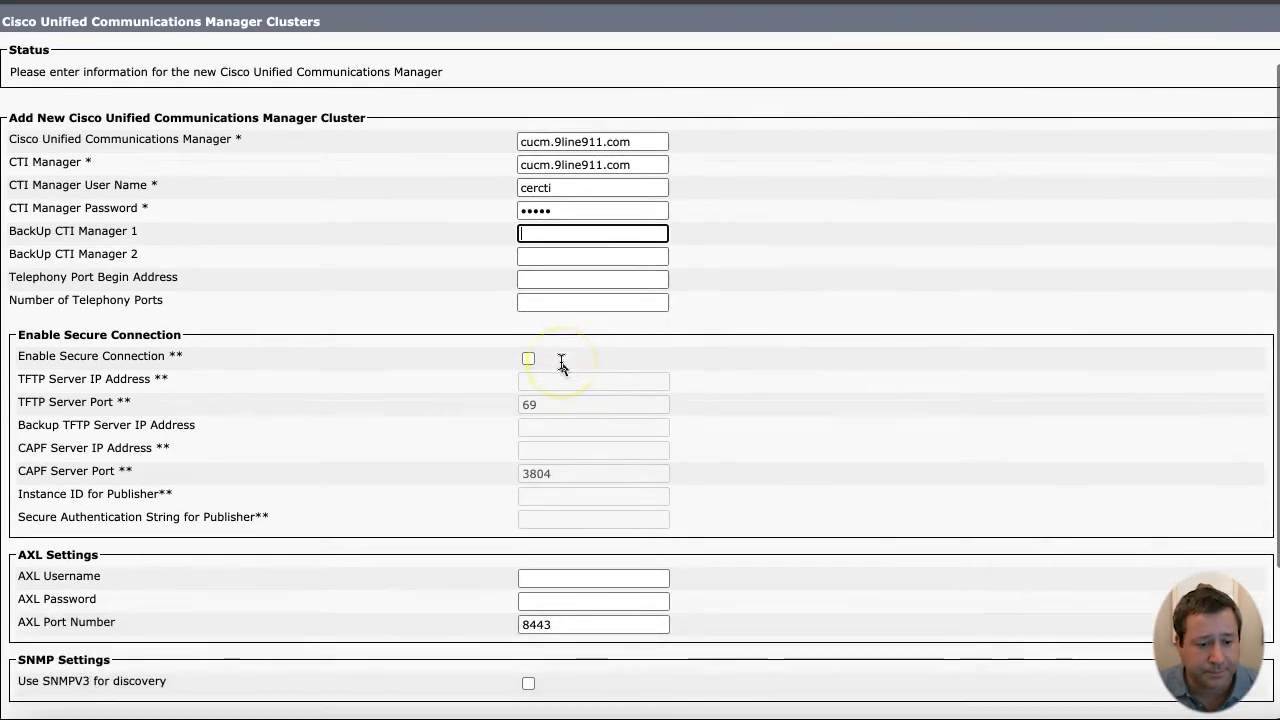
{"action": "left_click", "coordinate": [572, 495]}
{"action": "type", "text": "cer"}
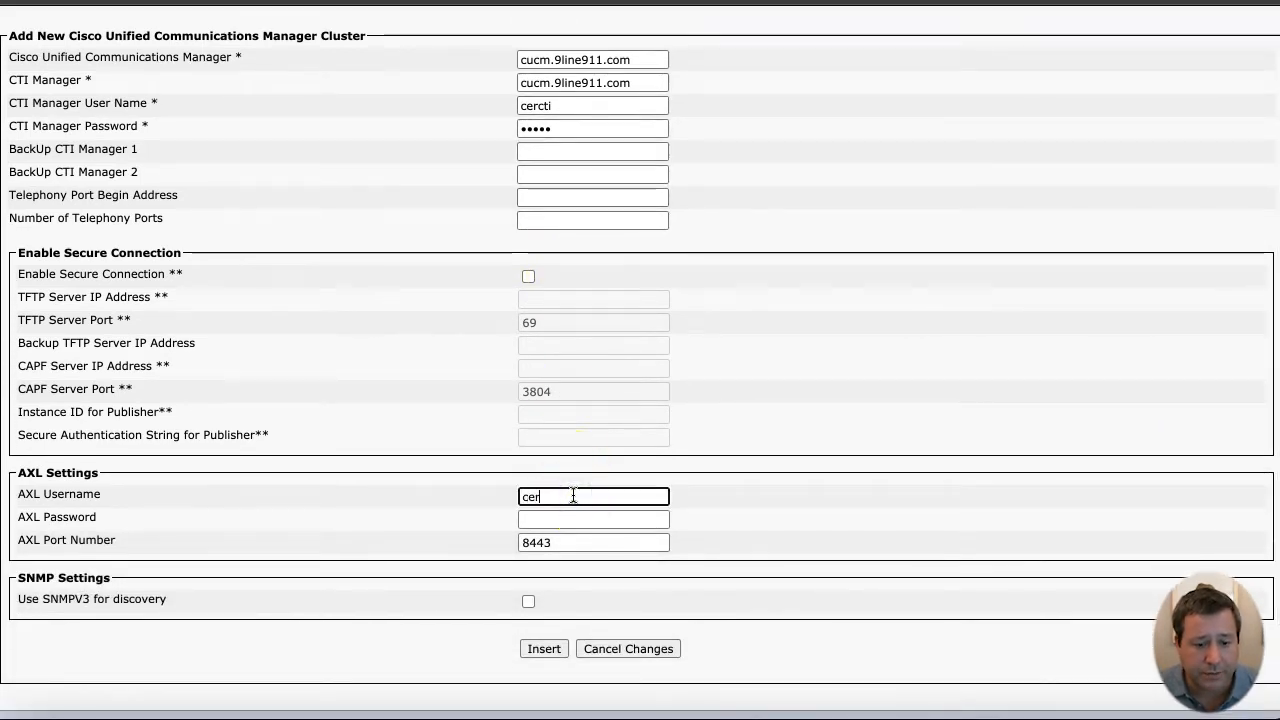
{"action": "type", "text": "axl"}
{"action": "key", "text": "Tab"}
{"action": "type", "text": "cisco"}
{"action": "left_click", "coordinate": [553, 641]}
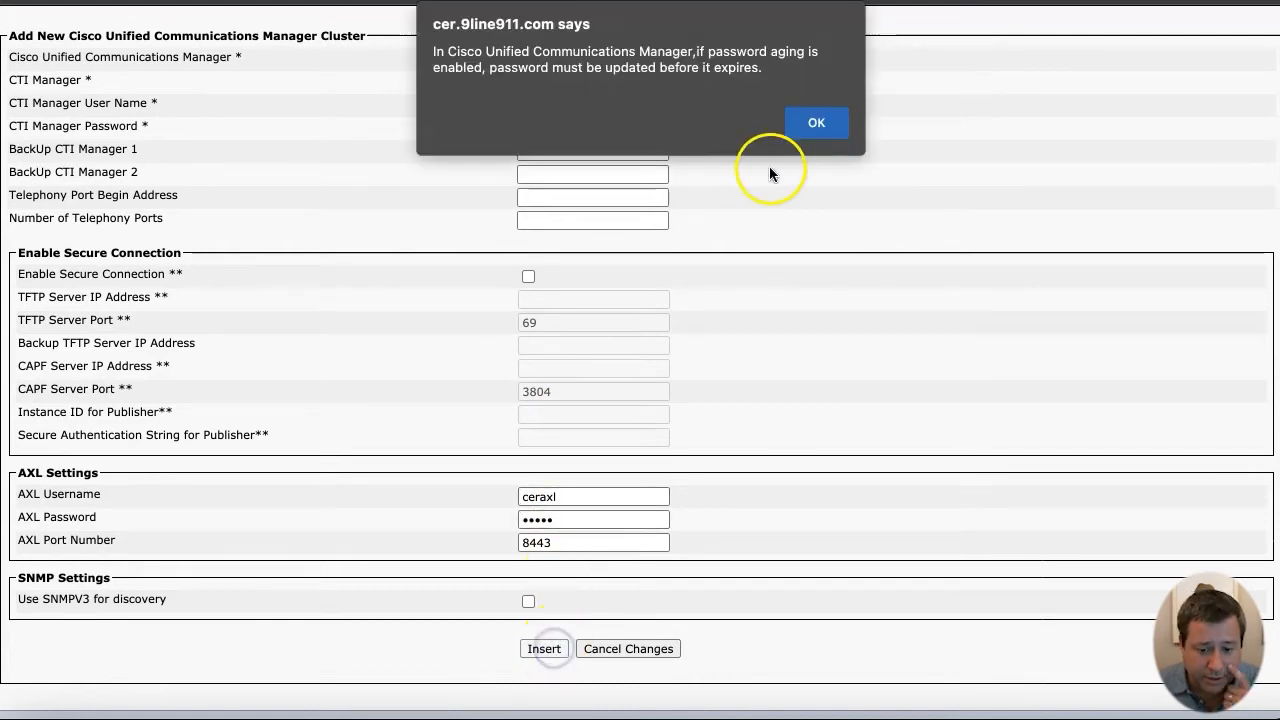
{"action": "left_click", "coordinate": [816, 123]}
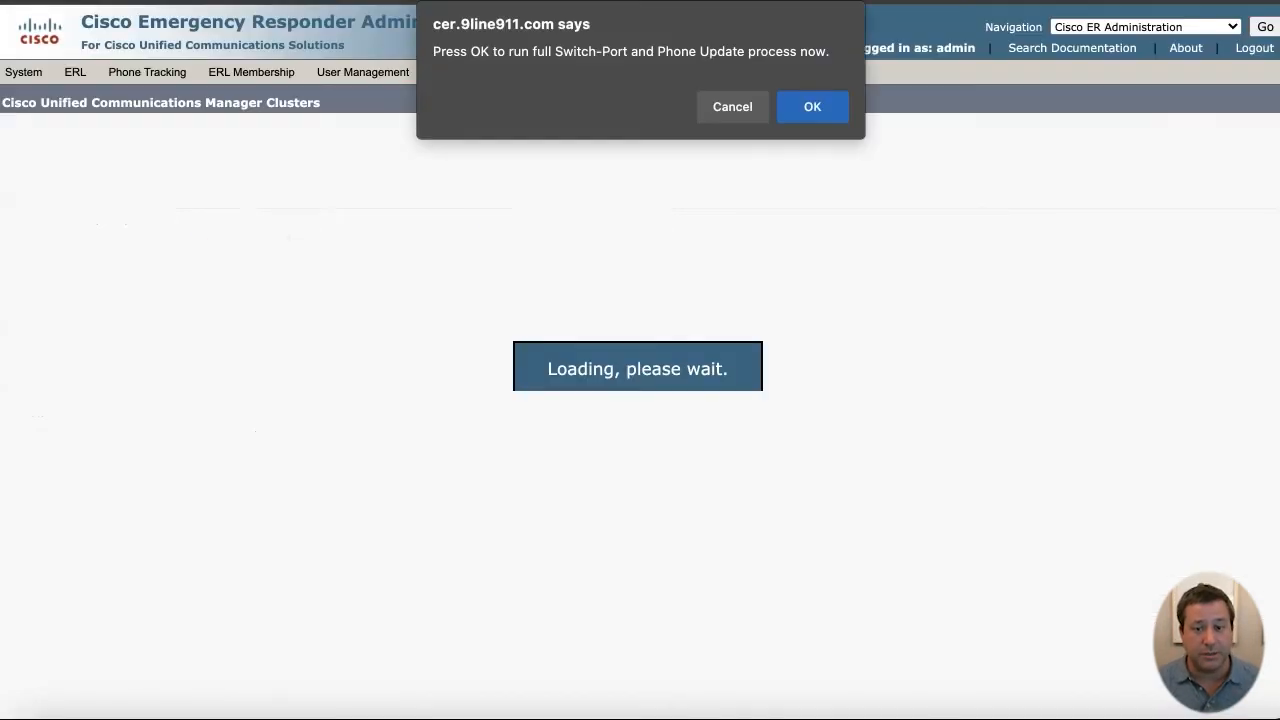
- Confirm running the full Switch-Port and Phone Update
{"action": "left_click", "coordinate": [790, 106]}
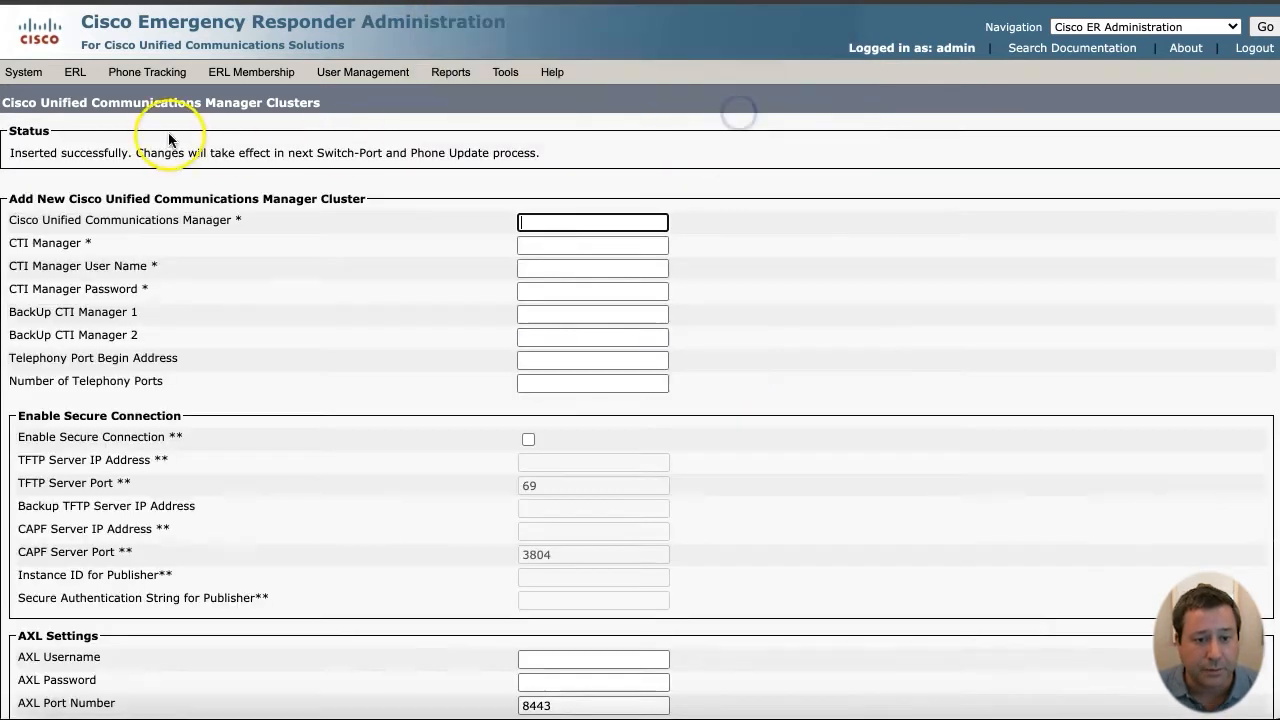
- Start an onsite alert contact with ID Example, the contact's name, phone number and e-mail address
{"action": "left_click", "coordinate": [98, 73]}
{"action": "left_click", "coordinate": [113, 97]}
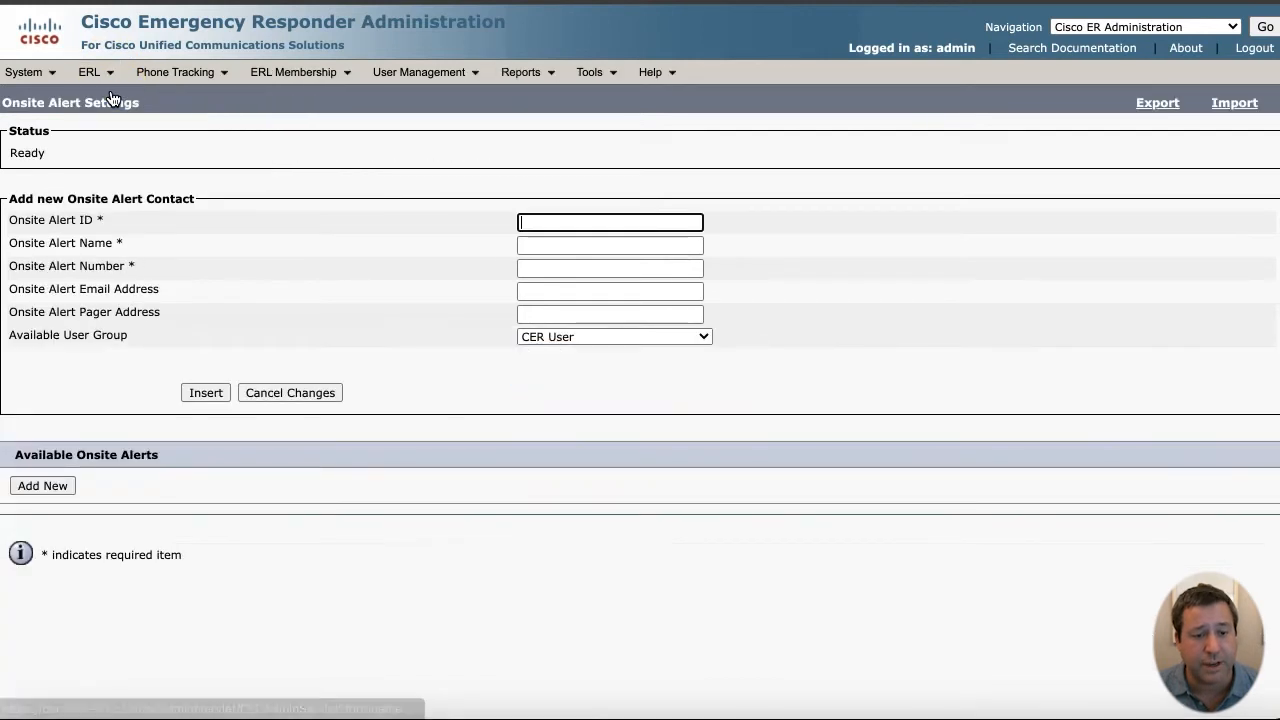
{"action": "type", "text": "Example"}
{"action": "key", "text": "Tab"}
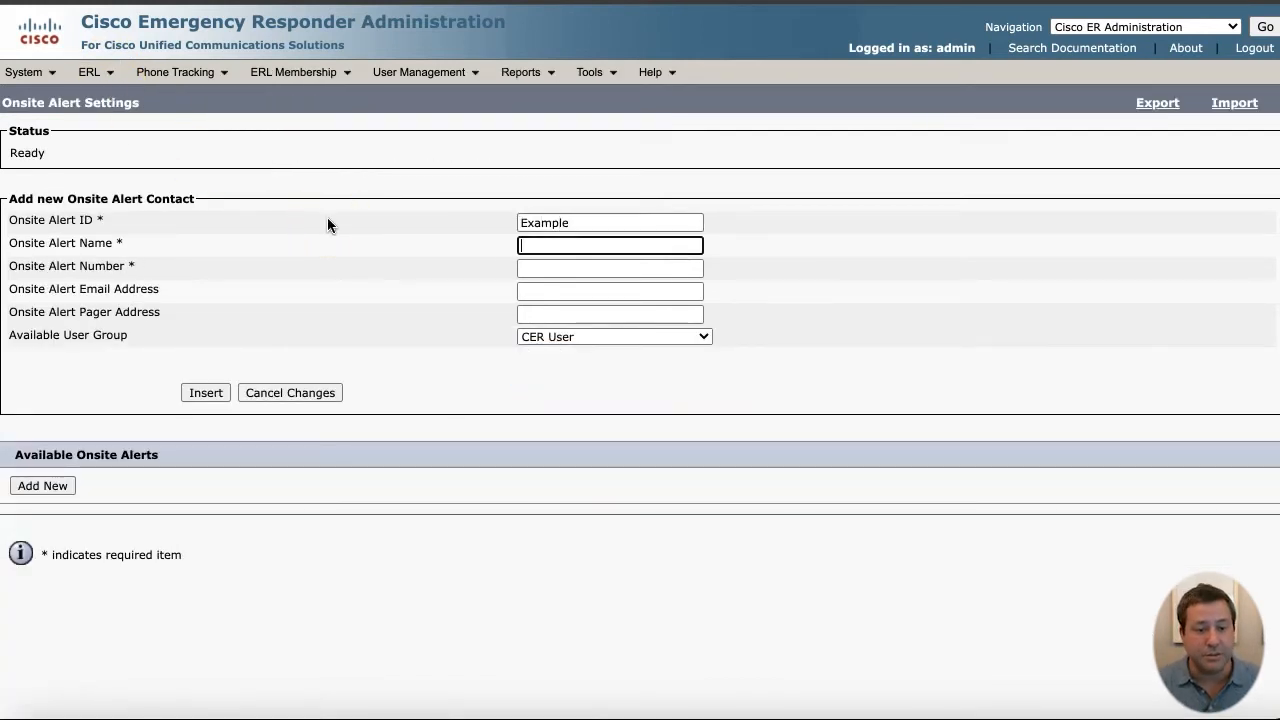
{"action": "type", "text": "Example Person"}
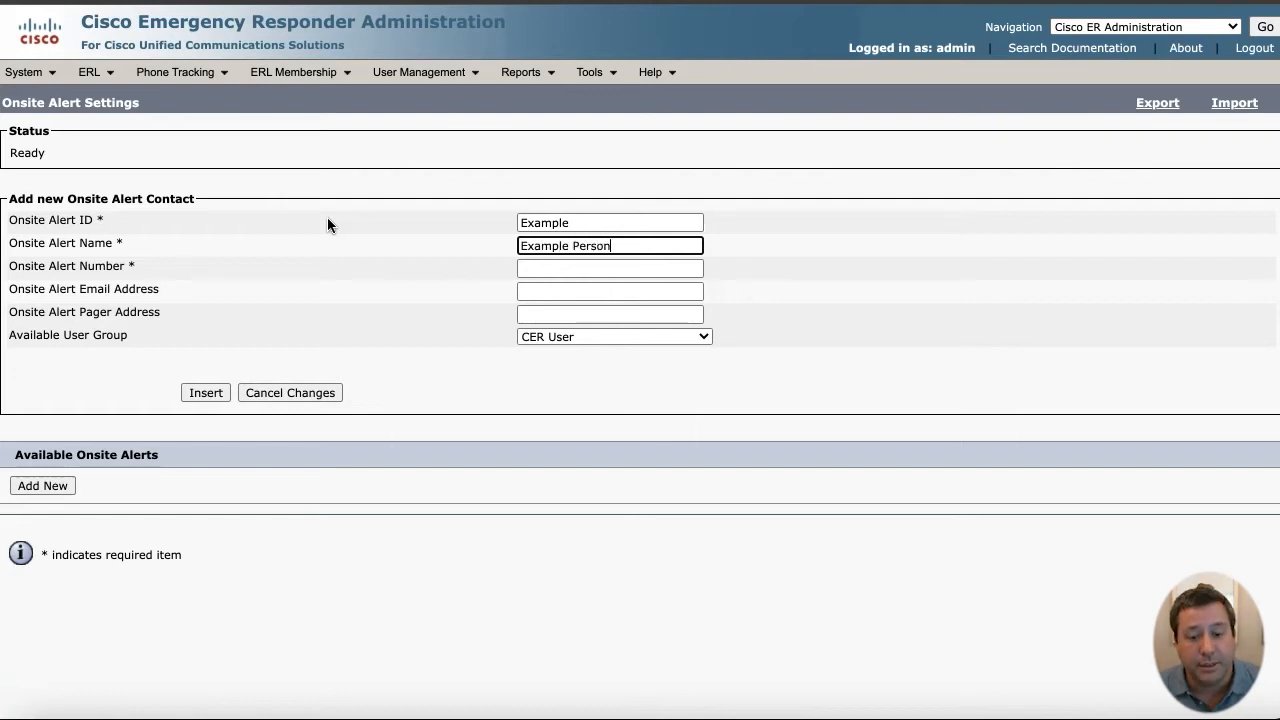
{"action": "key", "text": "Tab"}
{"action": "type", "text": "1324"}
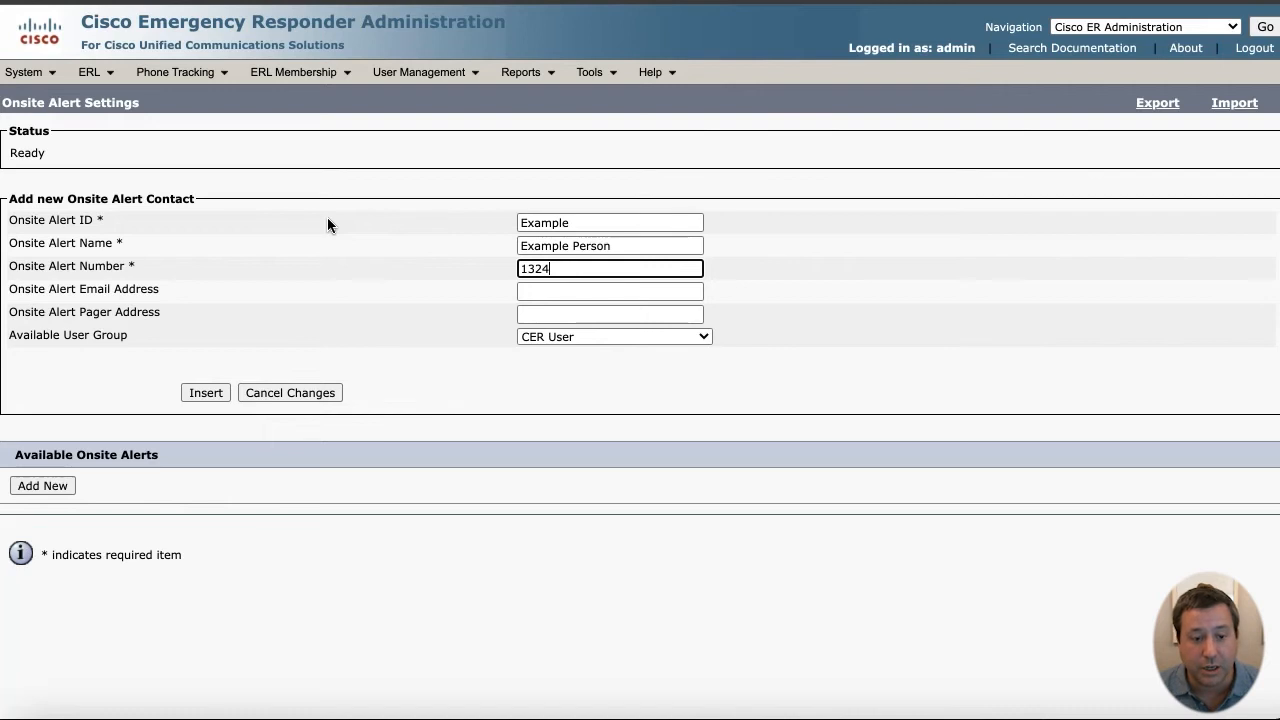
{"action": "key", "text": "Tab"}
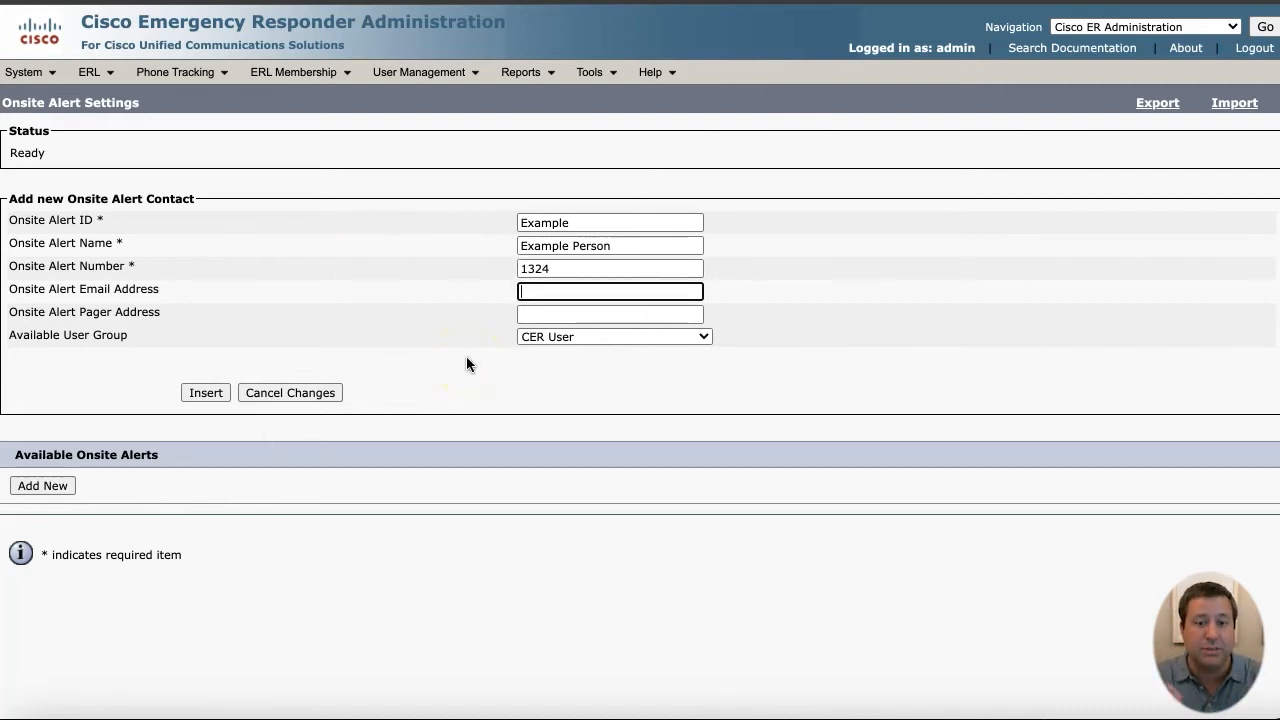
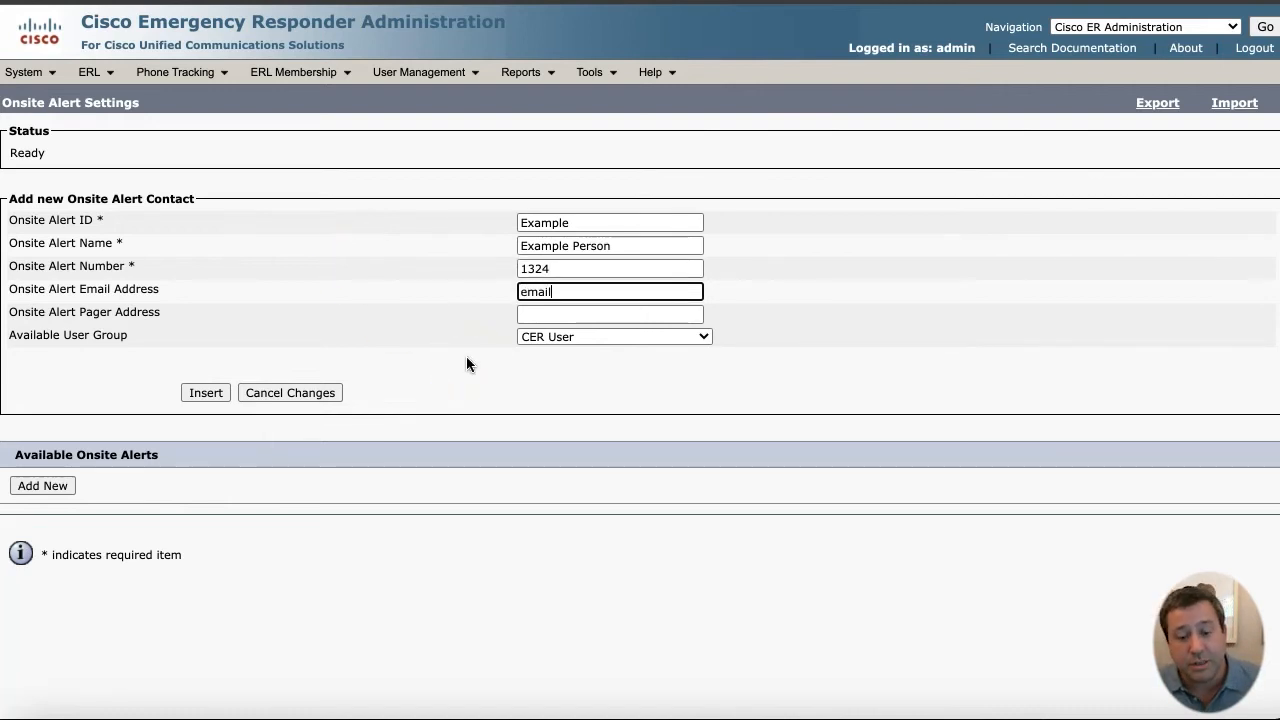
{"action": "key", "text": "Tab"}
{"action": "key", "text": "Tab"}
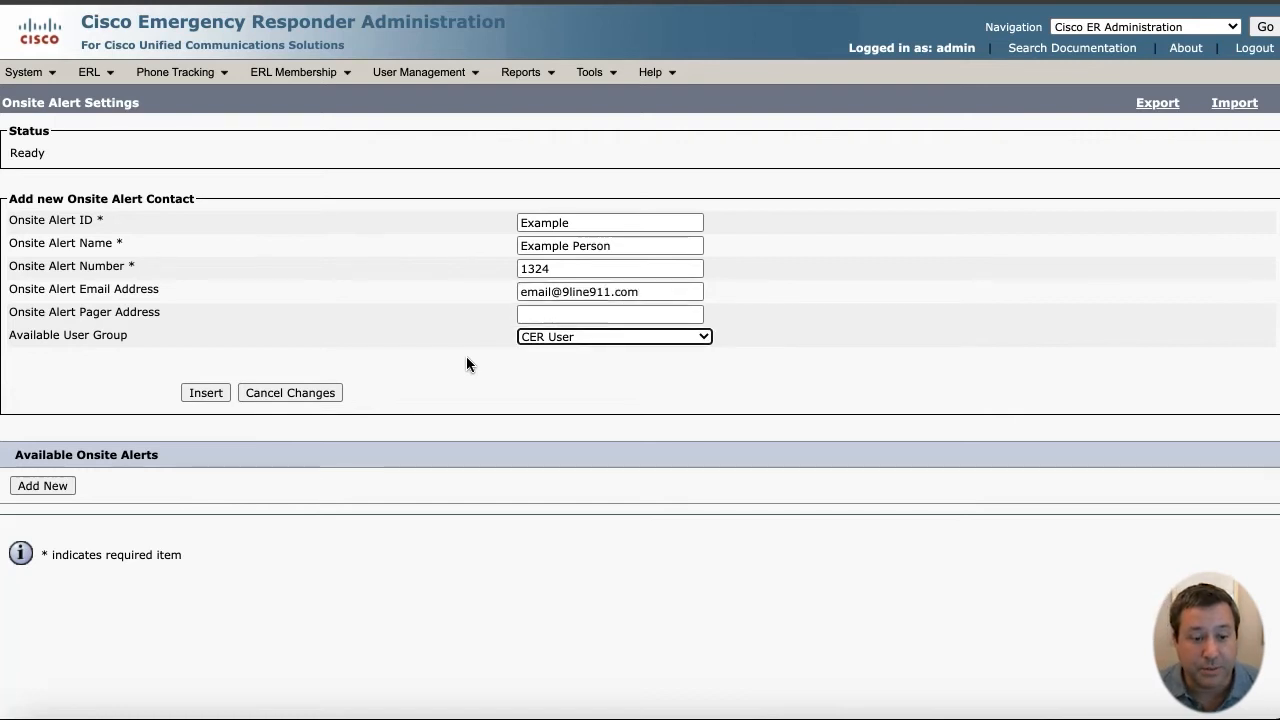
- Set the contact's user group to CER User, insert it, and bring up the Intrado VUI certificate upload
{"action": "left_click", "coordinate": [594, 338]}
{"action": "left_click", "coordinate": [618, 371]}
{"action": "left_click", "coordinate": [640, 337]}
{"action": "left_click", "coordinate": [631, 358]}
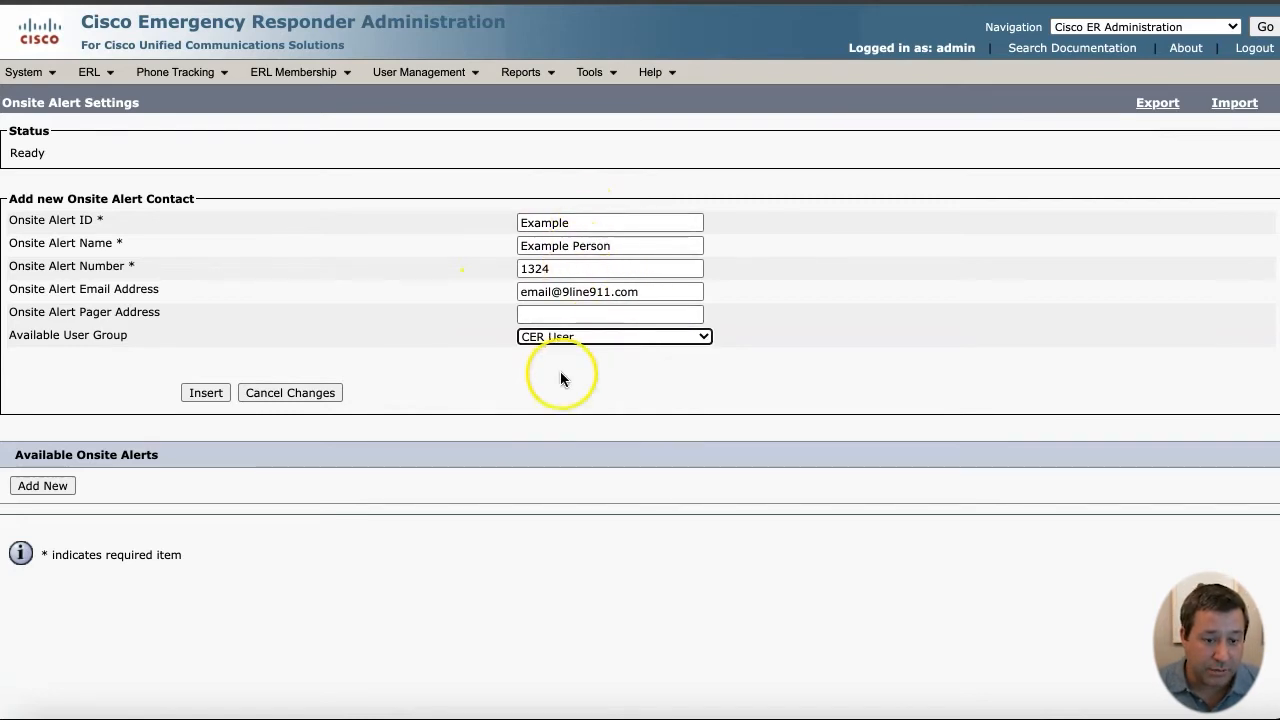
{"action": "left_click", "coordinate": [200, 394]}
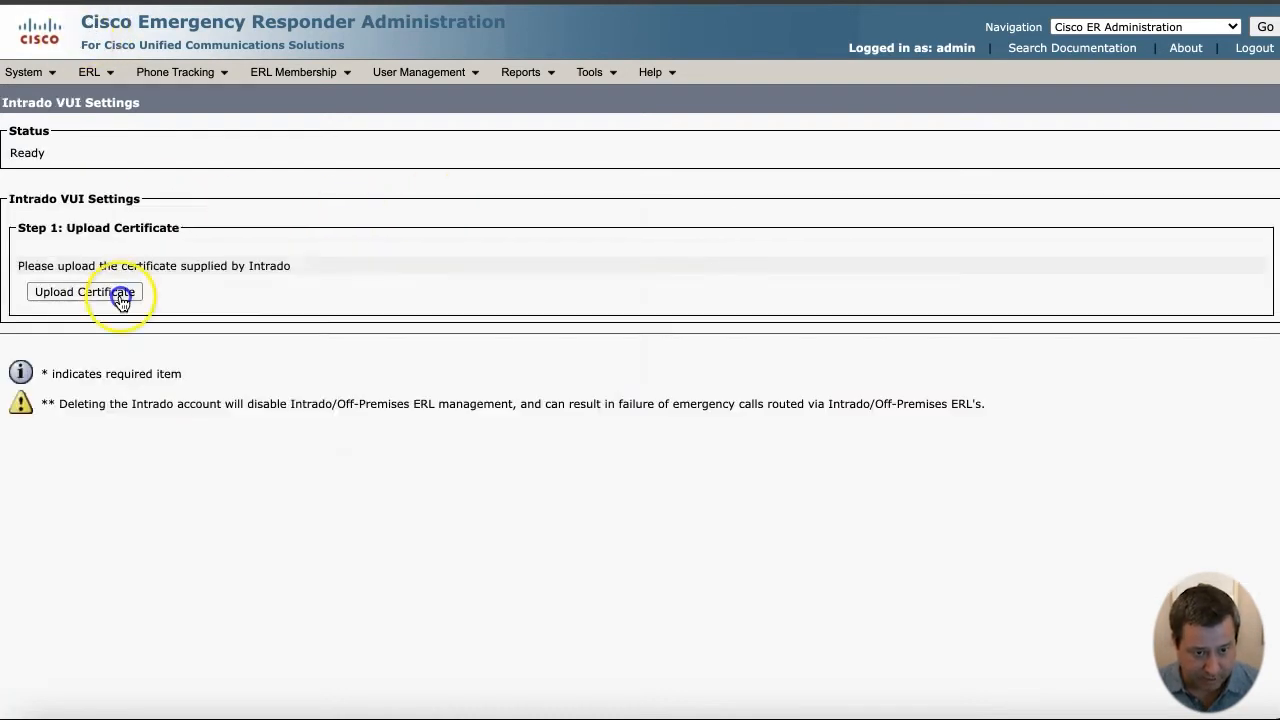
{"action": "left_click", "coordinate": [118, 294]}
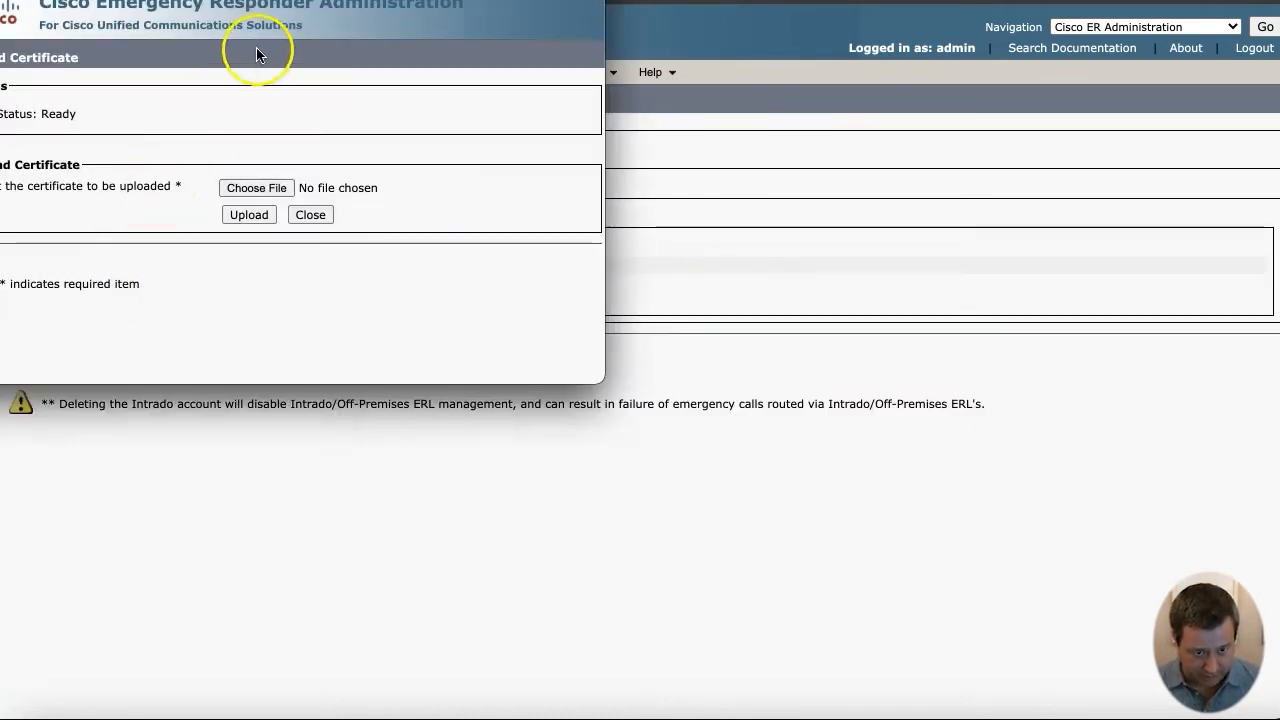
- Upload the prod-cer-api.device.pfx certificate and close the upload window
{"action": "left_click_drag", "start_coordinate": [294, 0], "coordinate": [415, 30]}
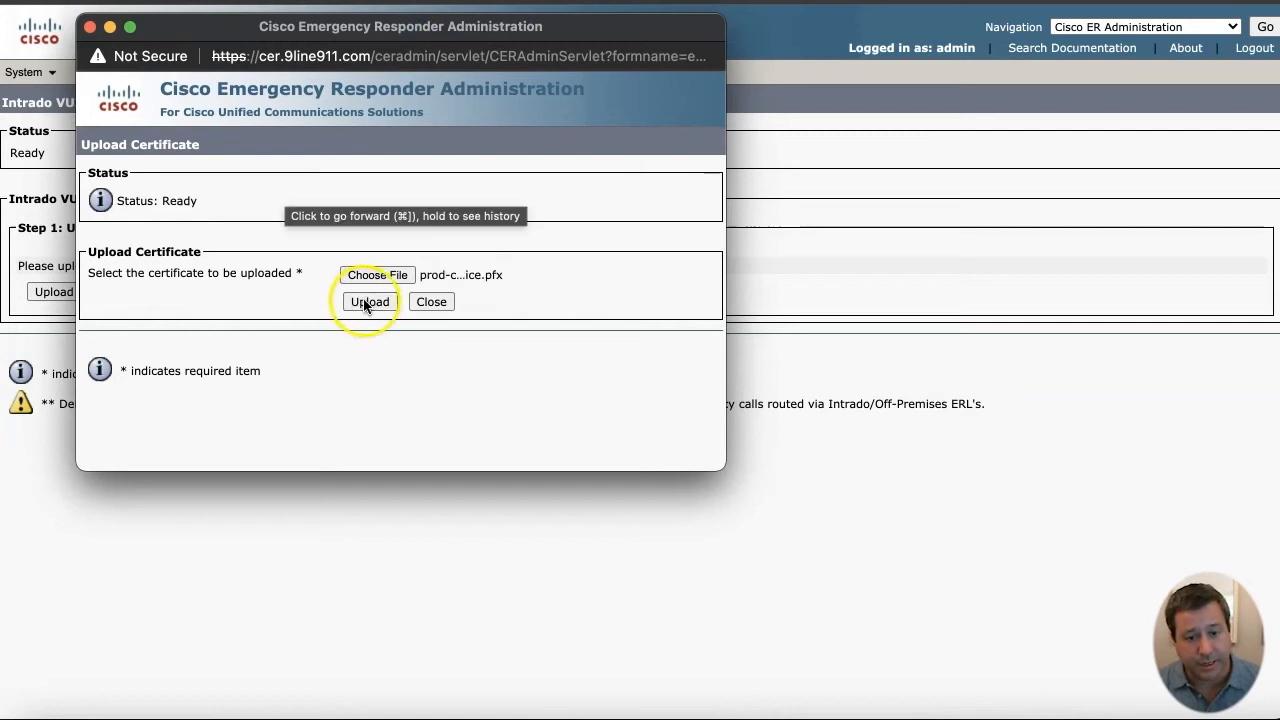
{"action": "left_click", "coordinate": [368, 302]}
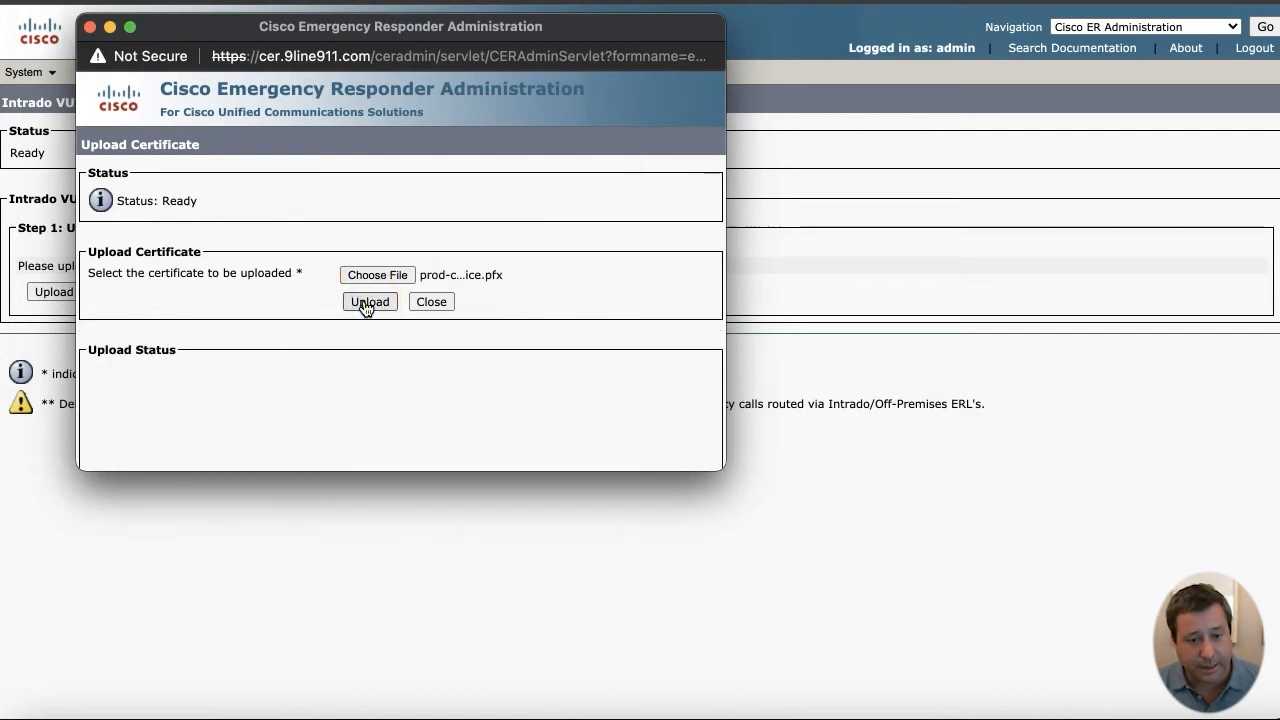
{"action": "left_click", "coordinate": [420, 303]}
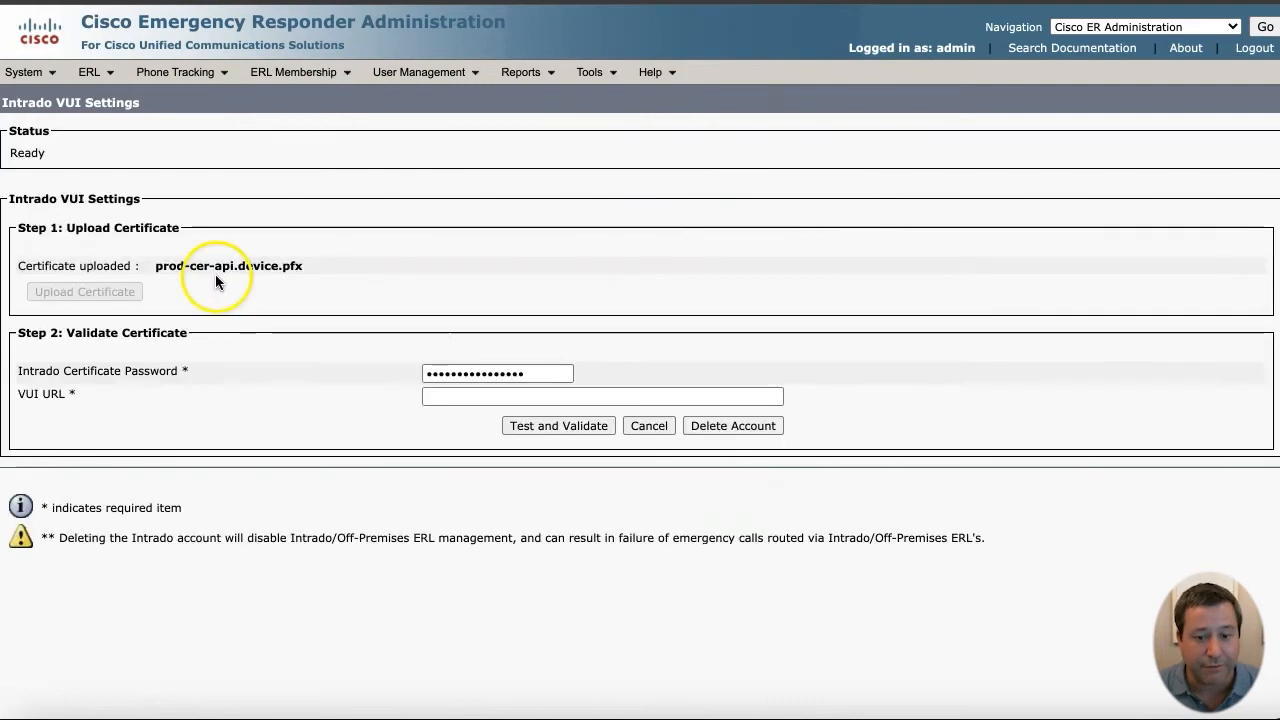
{"action": "double_click", "coordinate": [533, 374]}
{"action": "type", "text": "••••••"}
{"action": "key", "text": "Tab"}
{"action": "left_click", "coordinate": [457, 397]}
{"action": "key", "text": "ctrl+v"}
{"action": "left_click", "coordinate": [565, 430]}
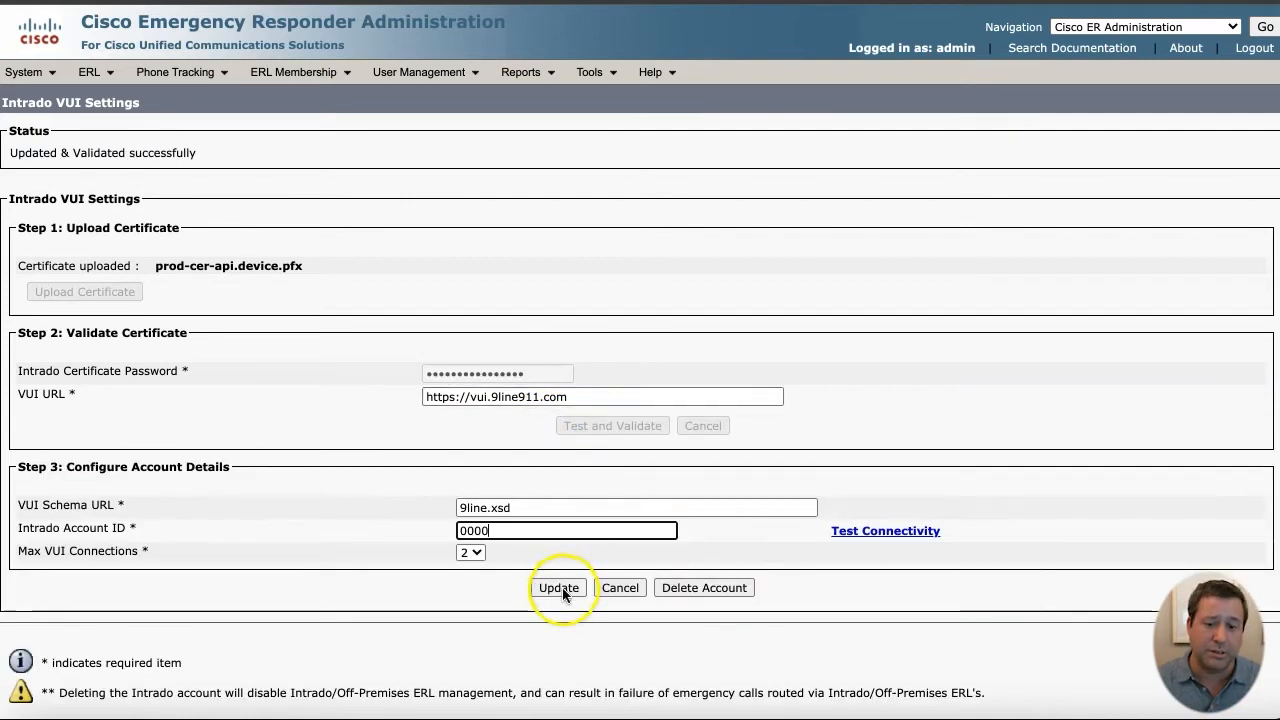
{"action": "left_click", "coordinate": [559, 588]}
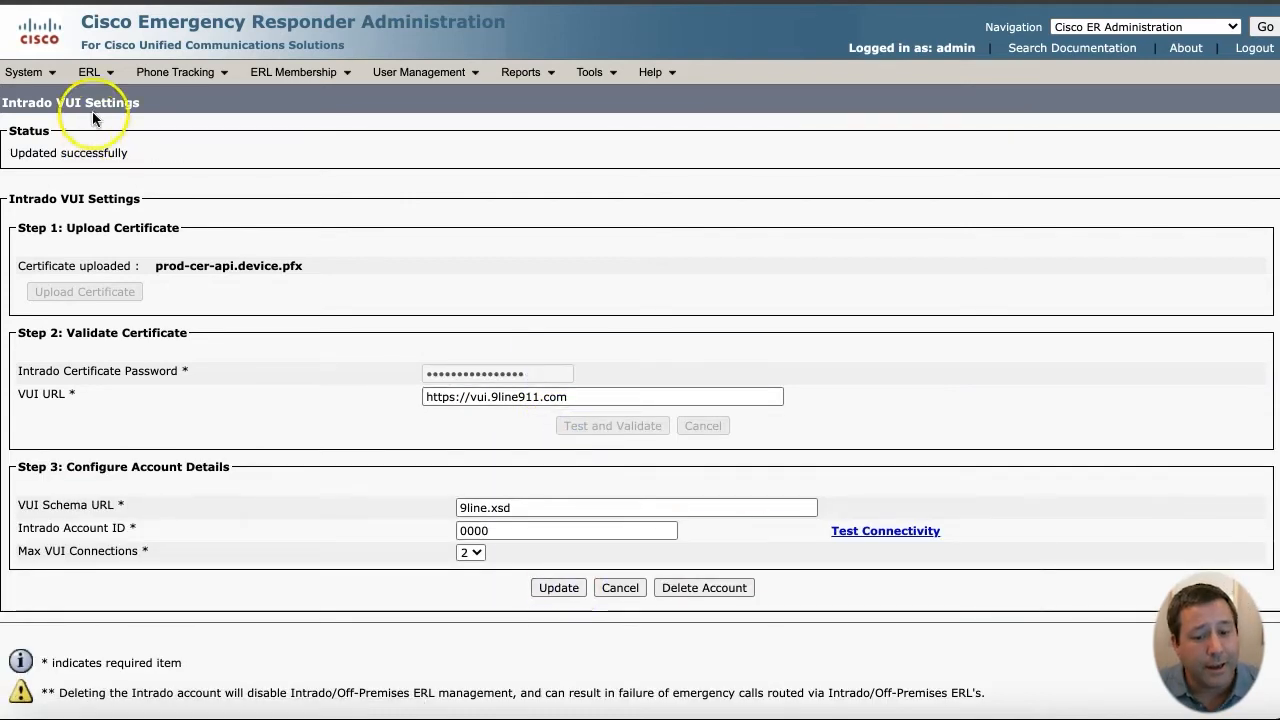
{"action": "left_click", "coordinate": [92, 72]}
- Set Default ALI Values Company ID 0000 and Customer Name Test, then update
{"action": "mouse_move", "coordinate": [150, 205]}
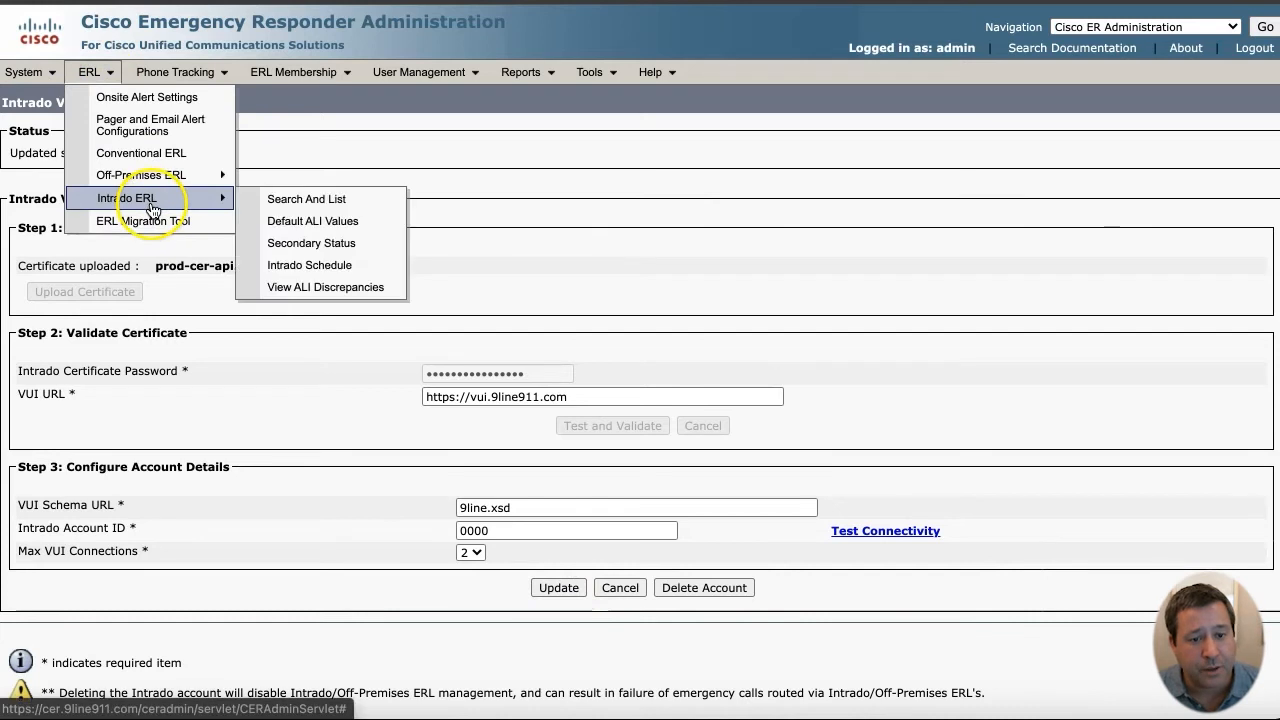
{"action": "left_click", "coordinate": [298, 223]}
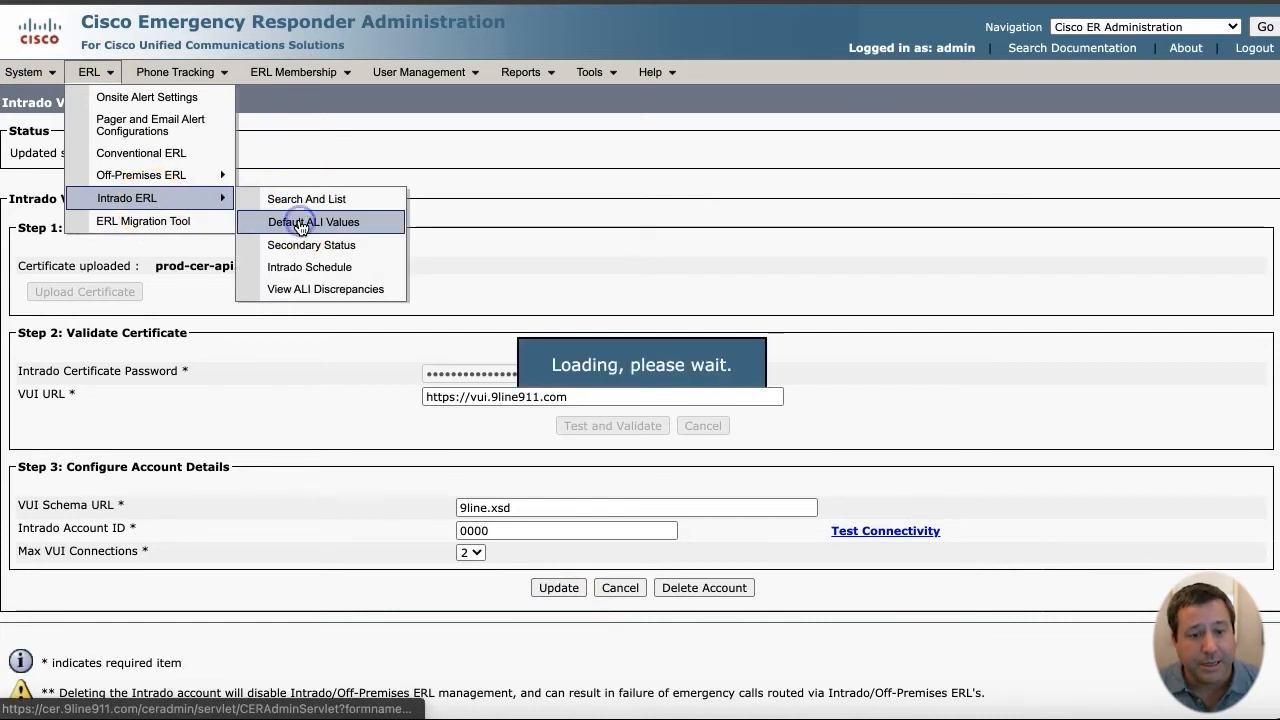
{"action": "left_click", "coordinate": [571, 273]}
{"action": "type", "text": "0000"}
{"action": "key", "text": "Tab"}
{"action": "type", "text": "Test"}
{"action": "key", "text": "Tab"}
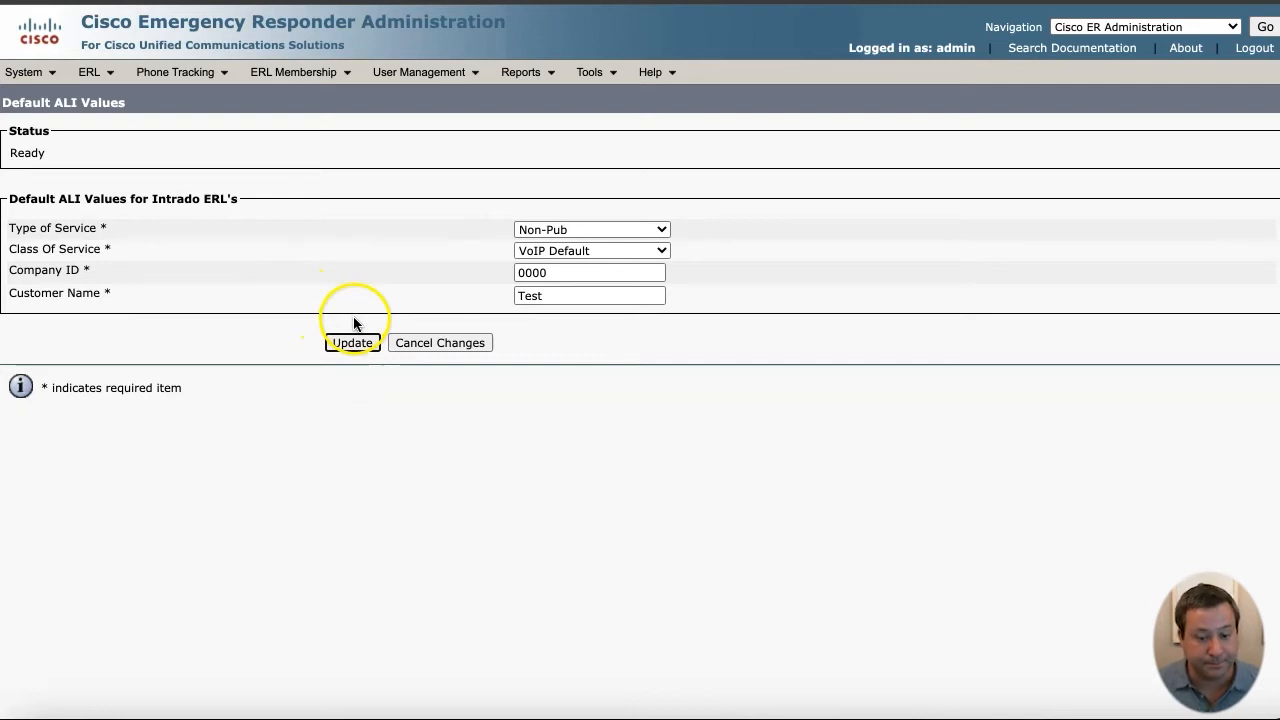
{"action": "left_click", "coordinate": [350, 345]}
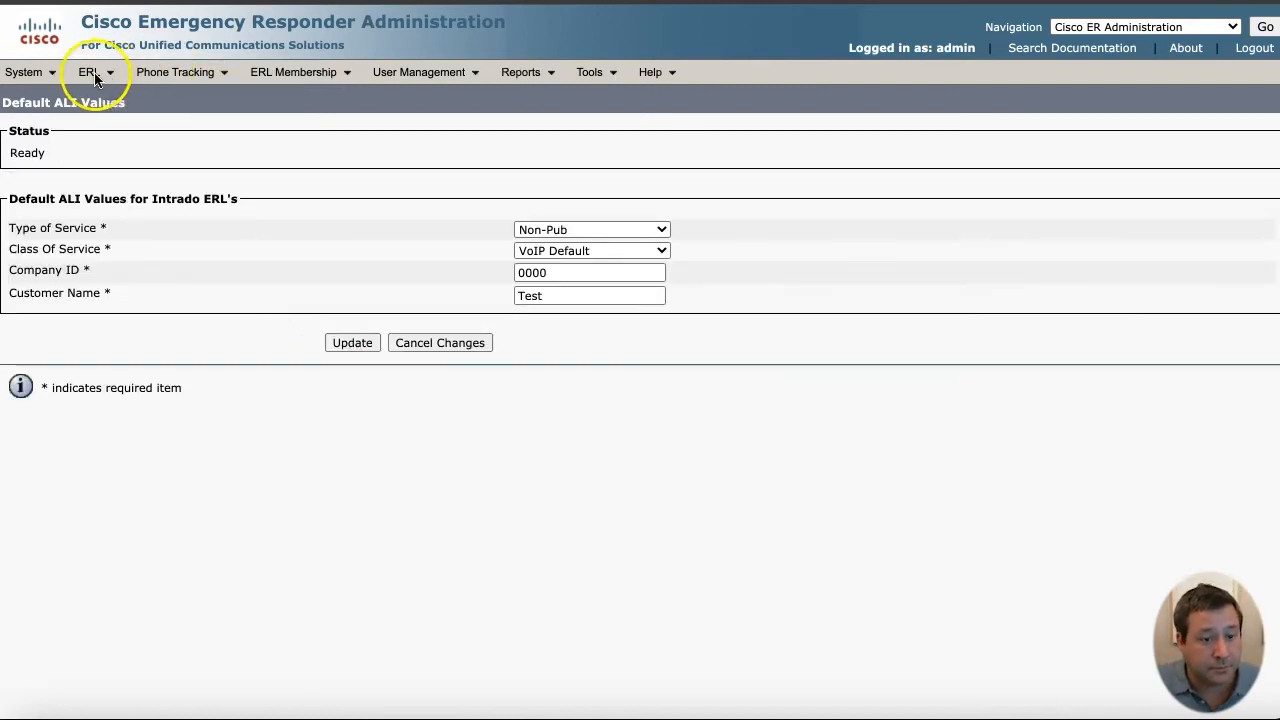
- Configure a new Intrado schedule for all seven days at hour 12, enabled
{"action": "mouse_move", "coordinate": [88, 74]}
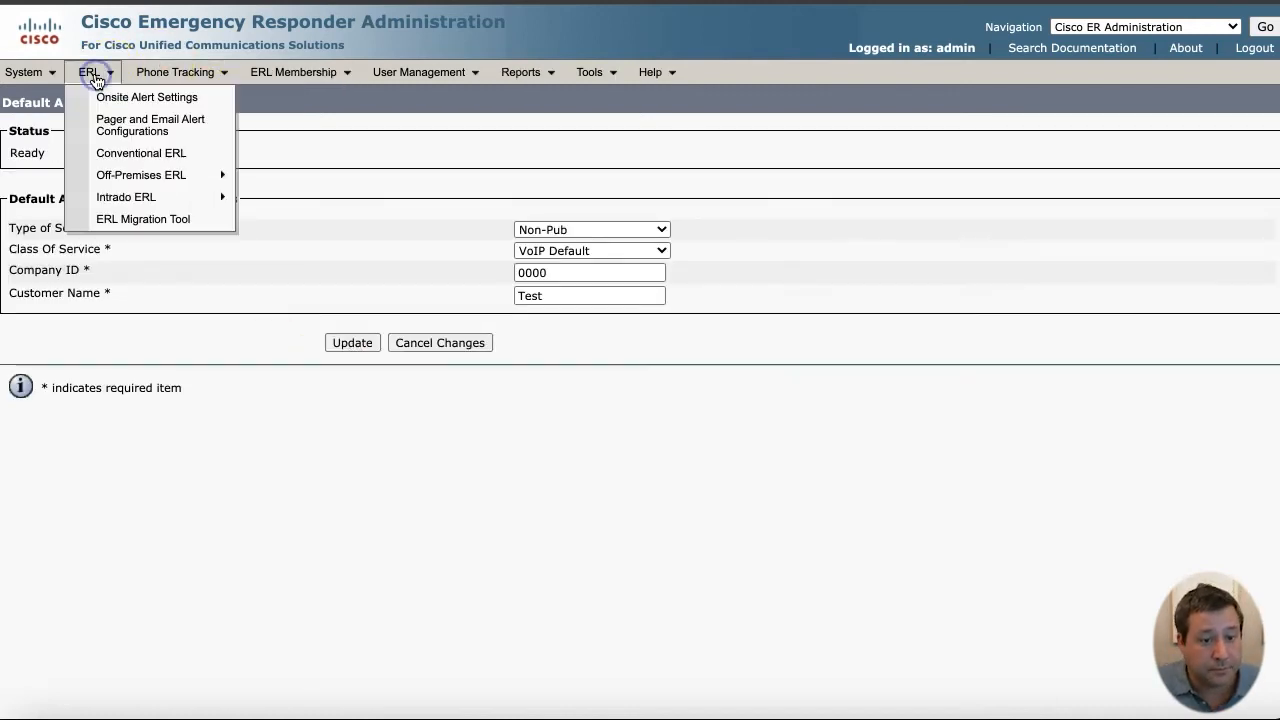
{"action": "mouse_move", "coordinate": [127, 199]}
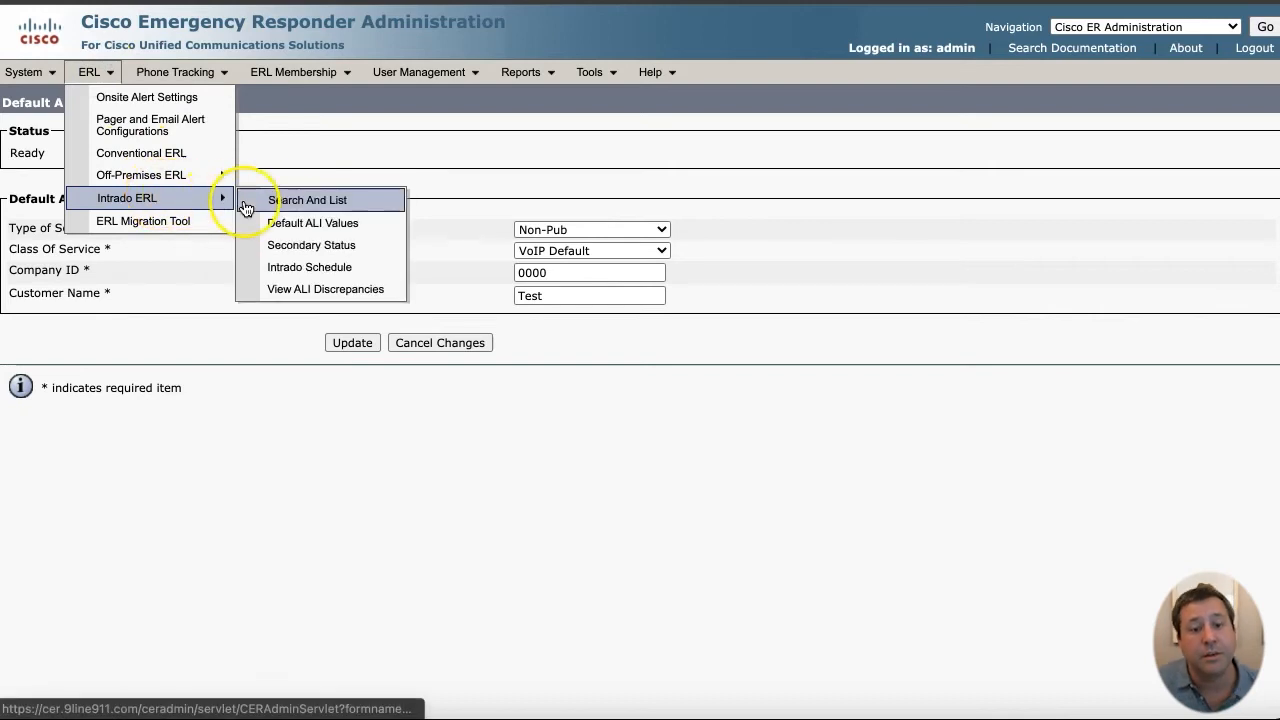
{"action": "left_click", "coordinate": [335, 270]}
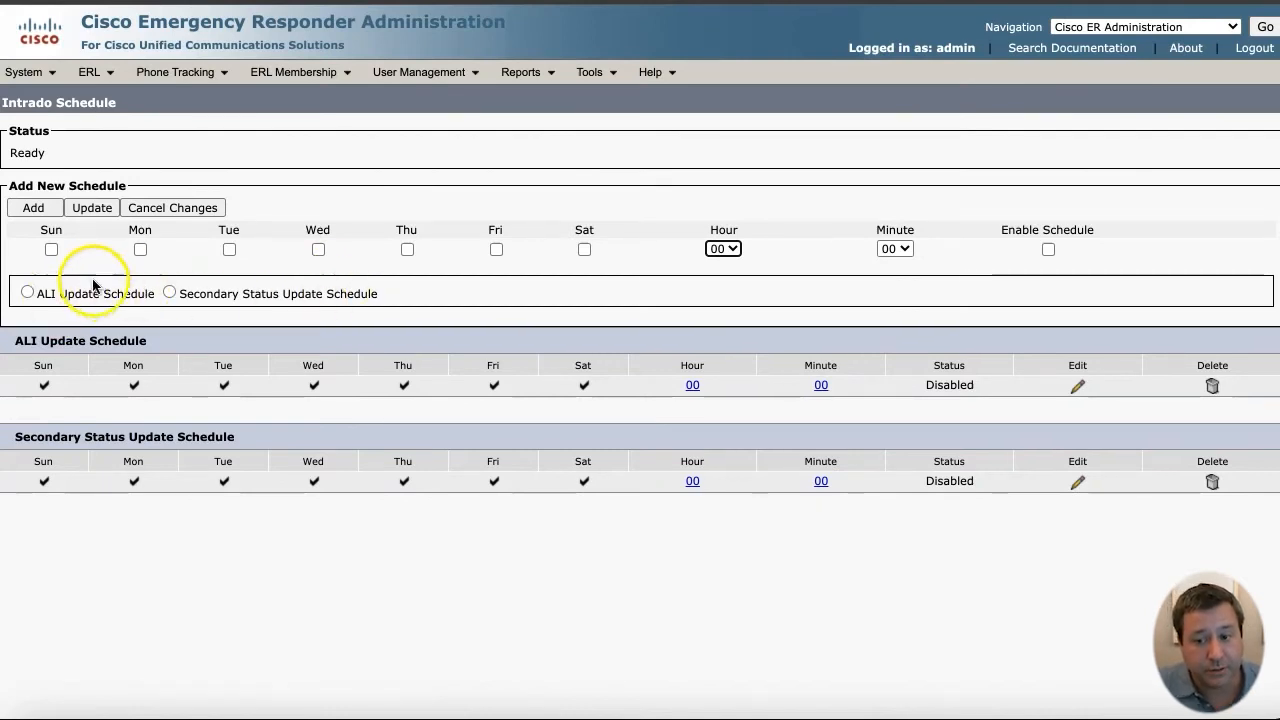
{"action": "left_click", "coordinate": [52, 251]}
{"action": "left_click", "coordinate": [140, 250]}
{"action": "left_click", "coordinate": [226, 251]}
{"action": "left_click", "coordinate": [319, 250]}
{"action": "left_click", "coordinate": [410, 253]}
{"action": "left_click", "coordinate": [494, 251]}
{"action": "left_click", "coordinate": [580, 253]}
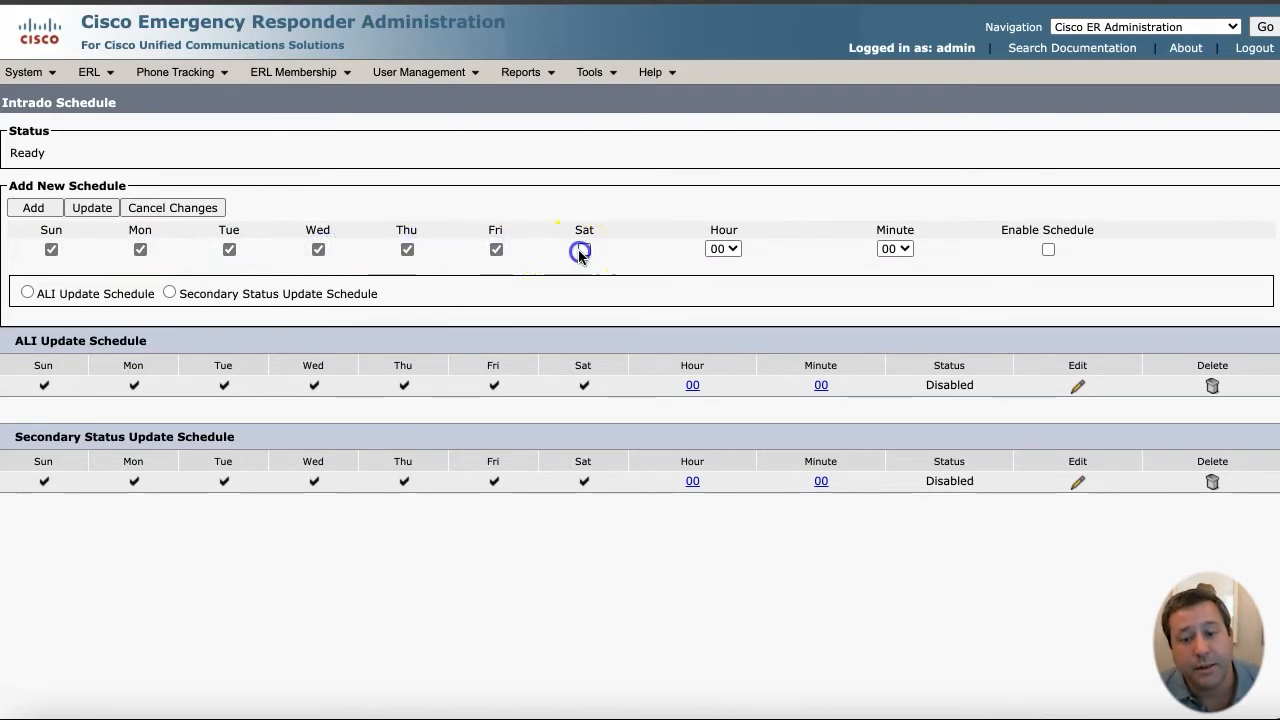
{"action": "left_click", "coordinate": [726, 250]}
{"action": "left_click", "coordinate": [726, 439]}
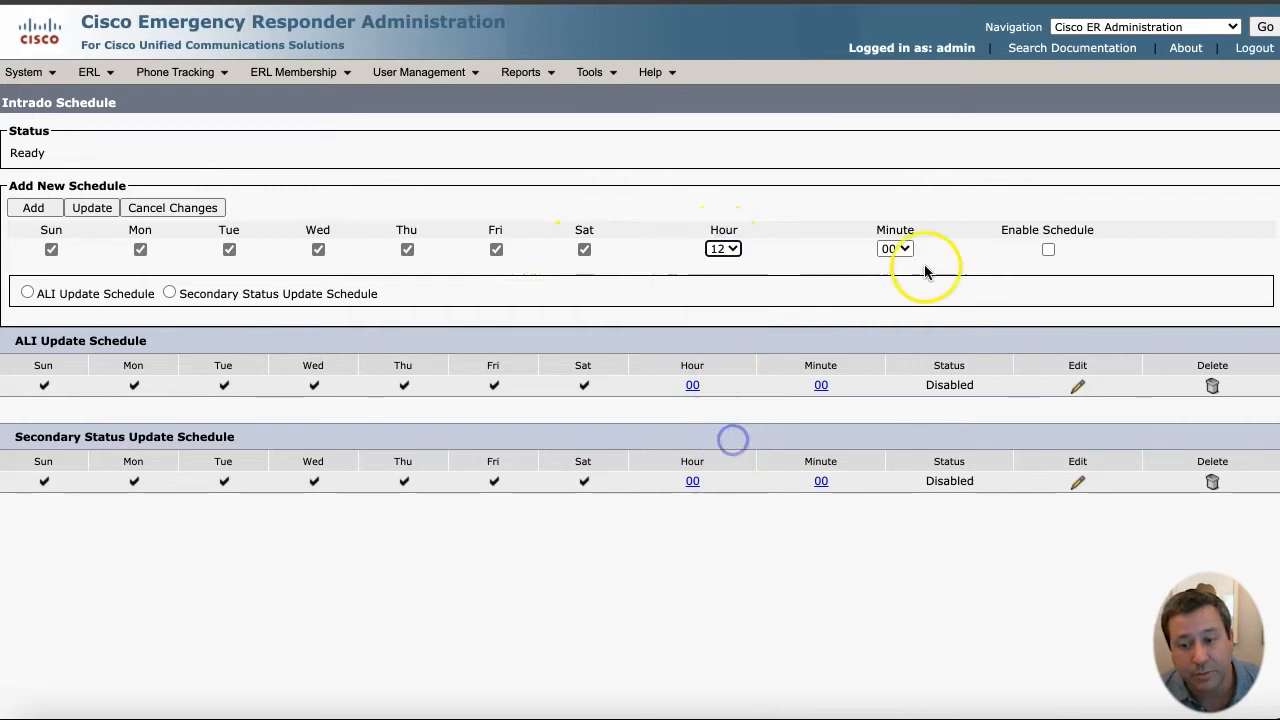
{"action": "left_click", "coordinate": [1046, 250]}
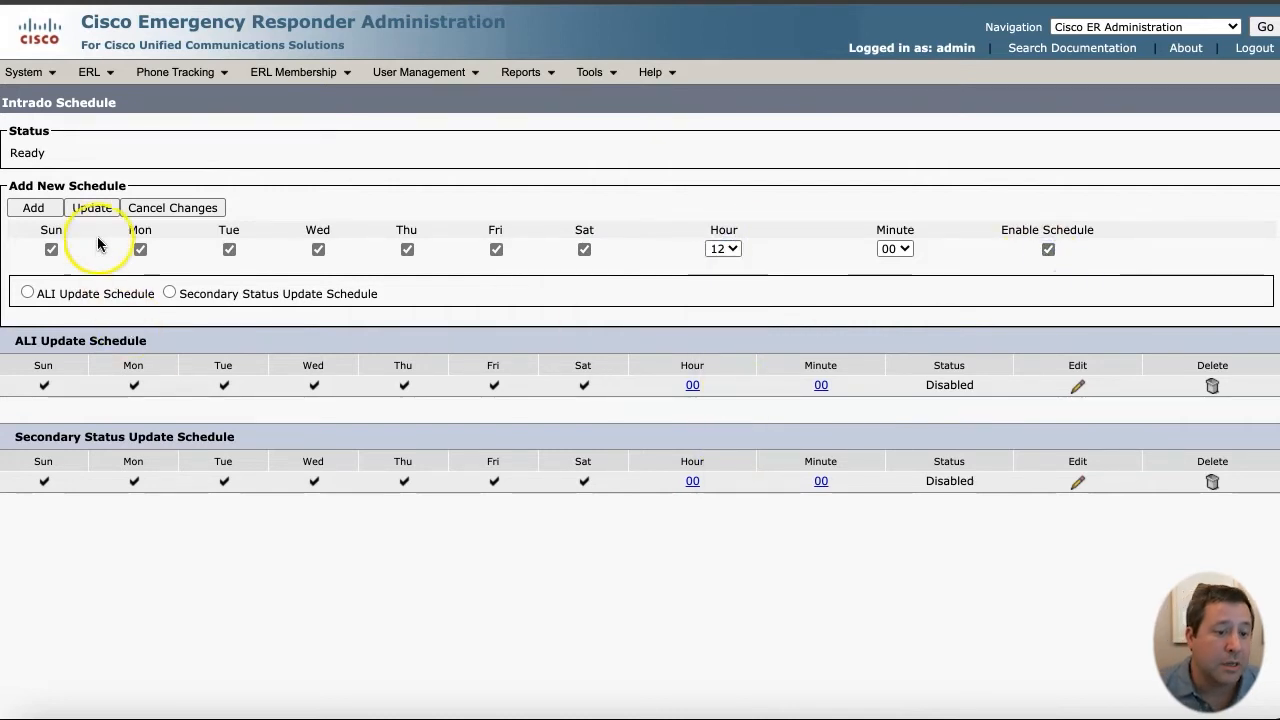
- Add the 12:00 schedule as an ALI update schedule
{"action": "left_click", "coordinate": [47, 213]}
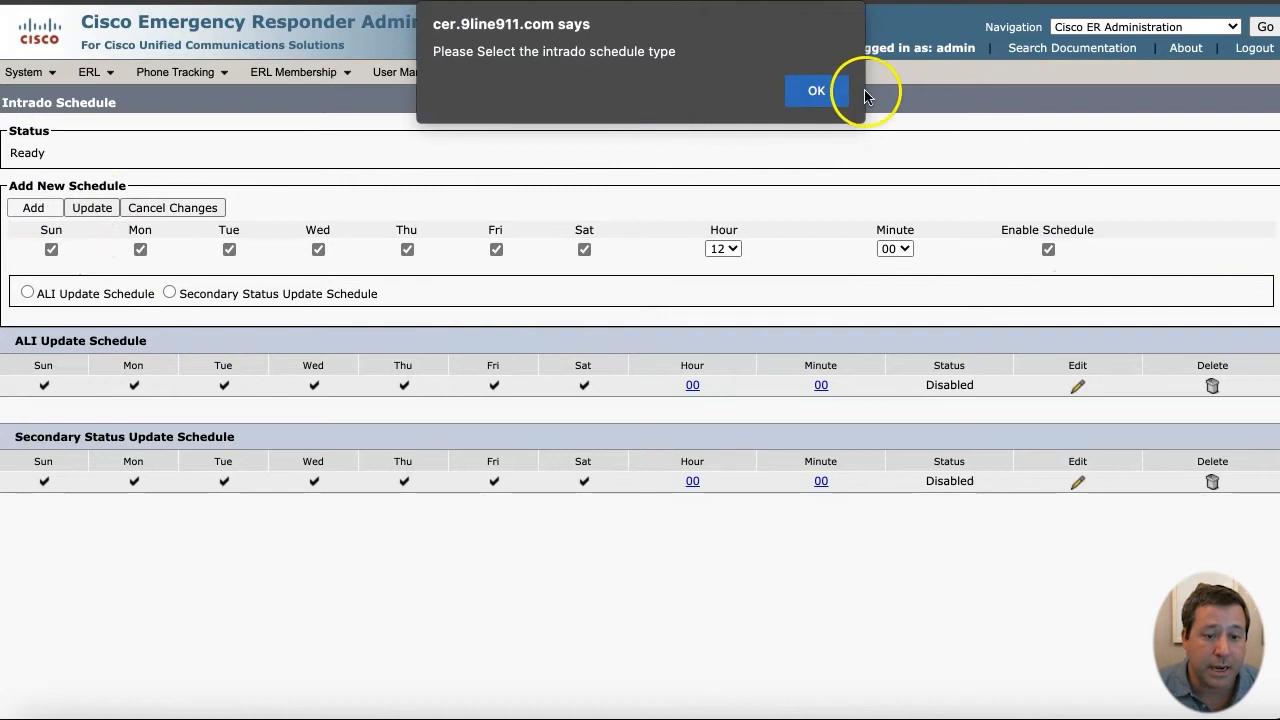
{"action": "left_click", "coordinate": [818, 92]}
{"action": "left_click", "coordinate": [27, 292]}
{"action": "left_click", "coordinate": [33, 207]}
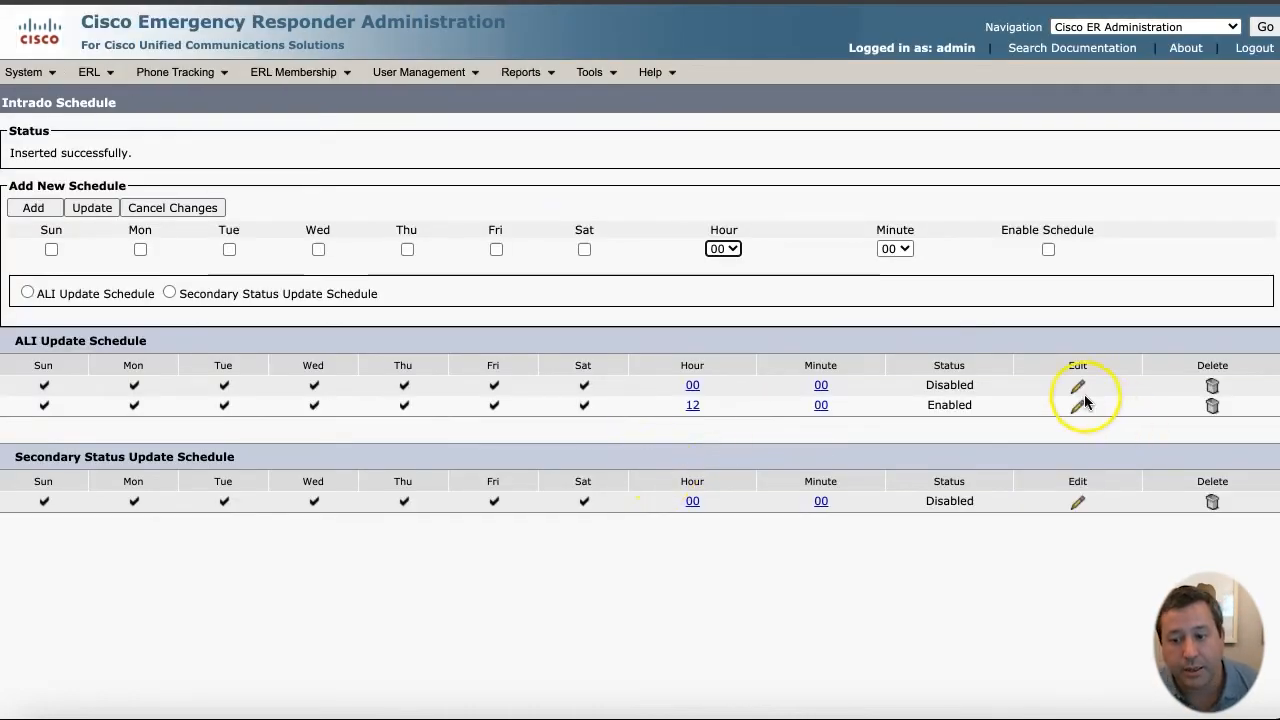
- Enable the existing 00:00 ALI update and secondary status update schedules
{"action": "left_click", "coordinate": [1080, 386]}
{"action": "left_click", "coordinate": [1047, 251]}
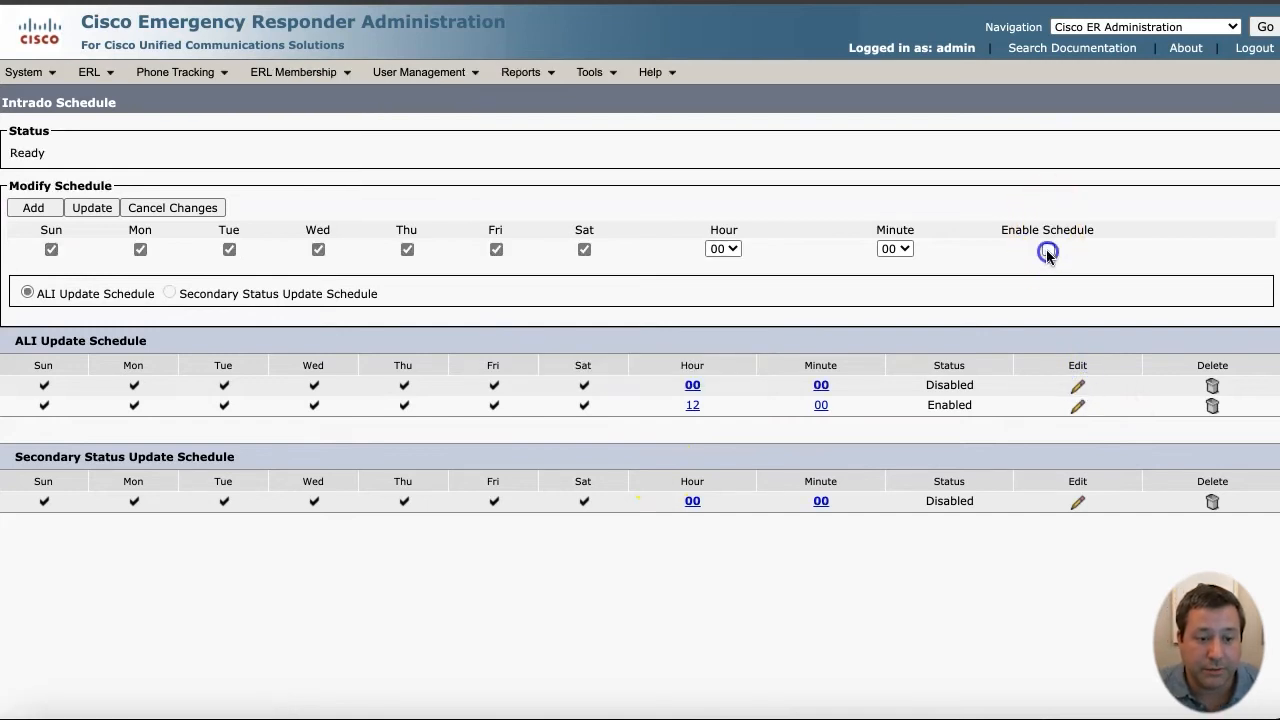
{"action": "left_click", "coordinate": [68, 209]}
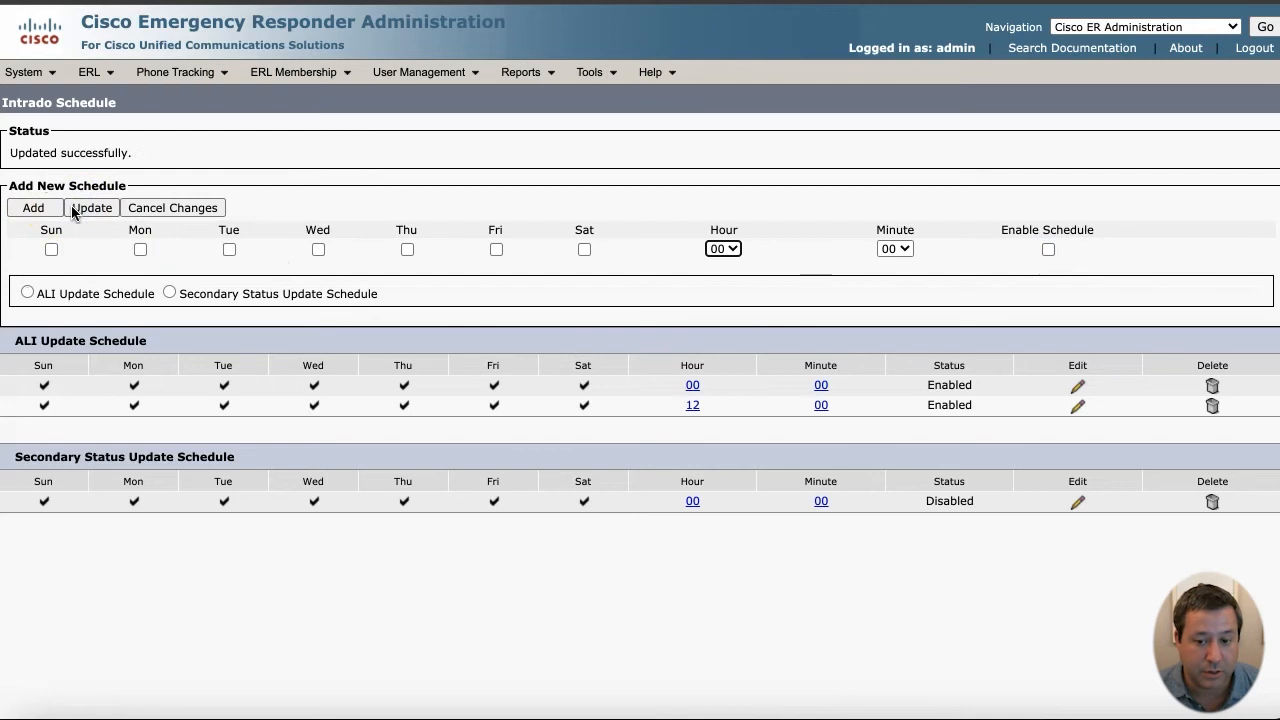
{"action": "left_click", "coordinate": [1077, 502]}
{"action": "left_click", "coordinate": [1048, 250]}
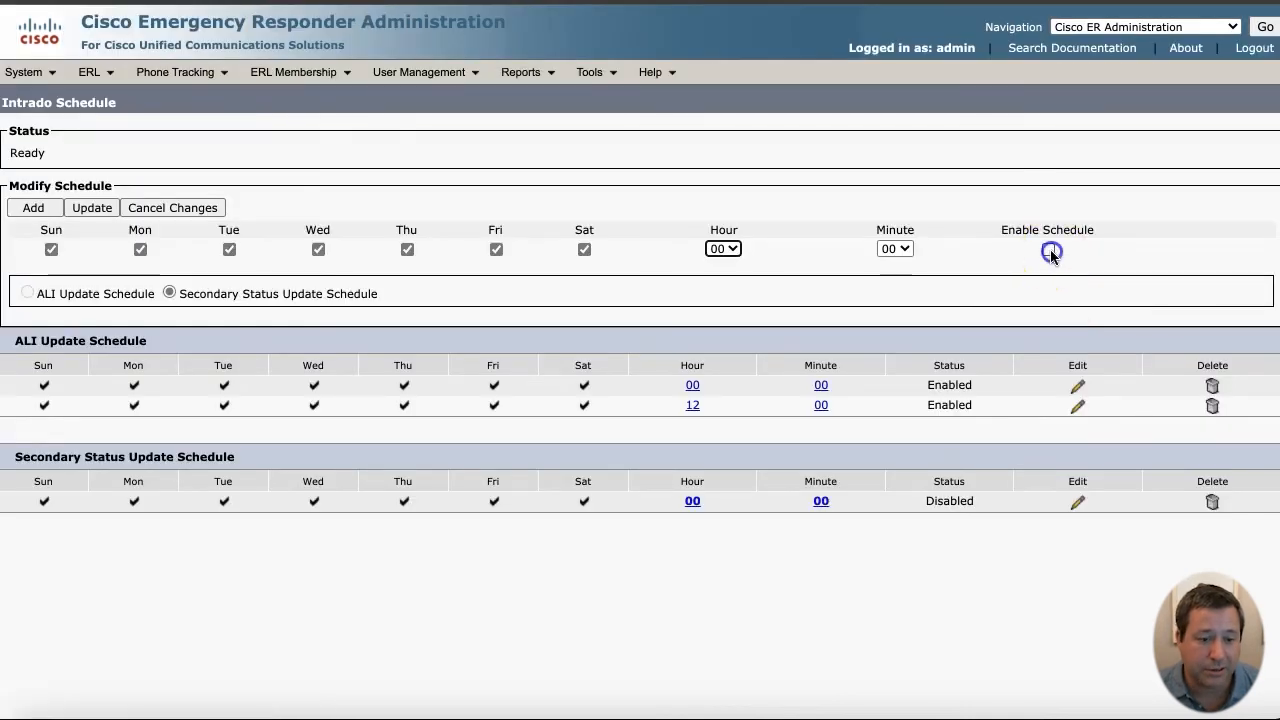
{"action": "left_click", "coordinate": [94, 208]}
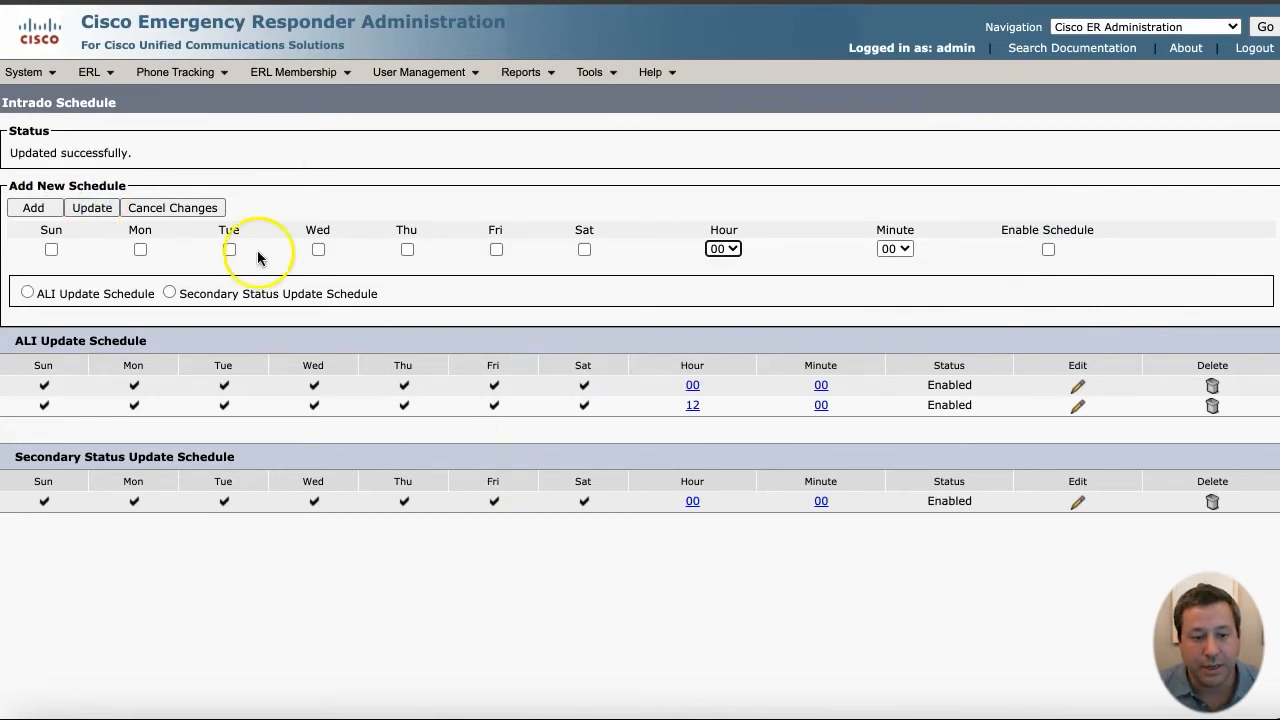
{"action": "mouse_move", "coordinate": [100, 73]}
{"action": "mouse_move", "coordinate": [190, 197]}
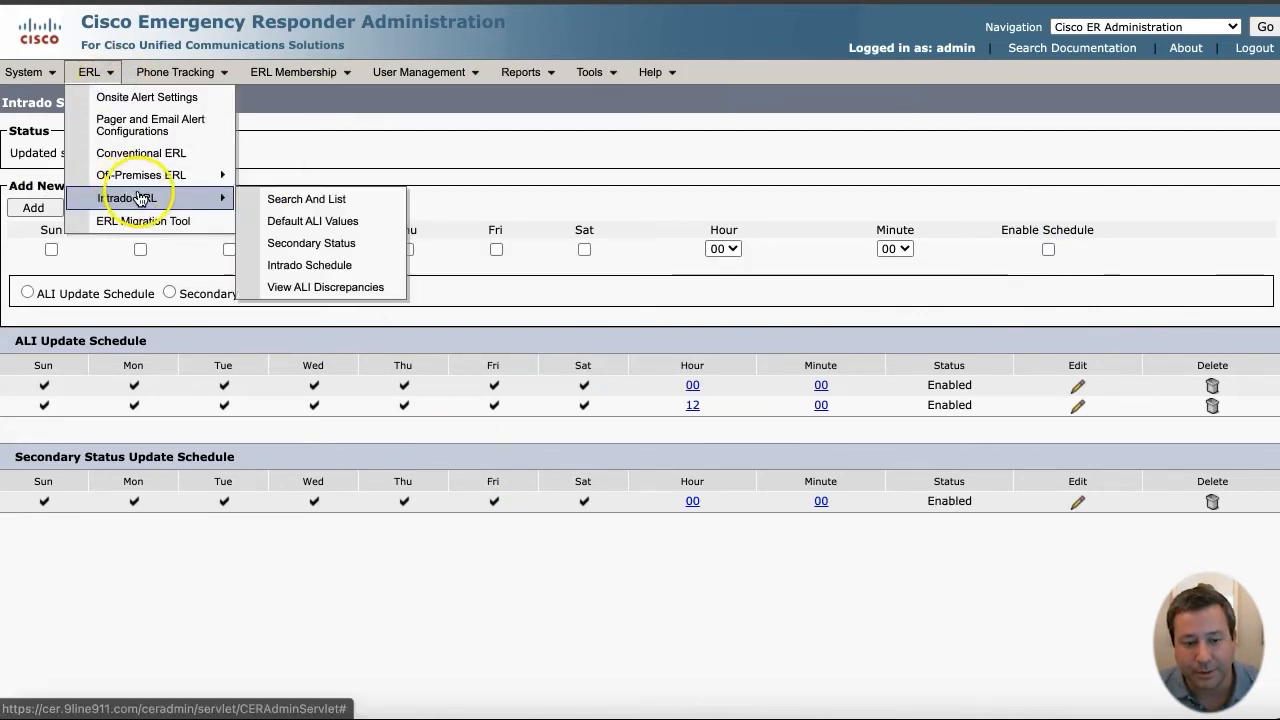
{"action": "left_click", "coordinate": [128, 132]}
{"action": "scroll", "coordinate": [751, 430], "scroll_direction": "down", "scroll_amount": 5}
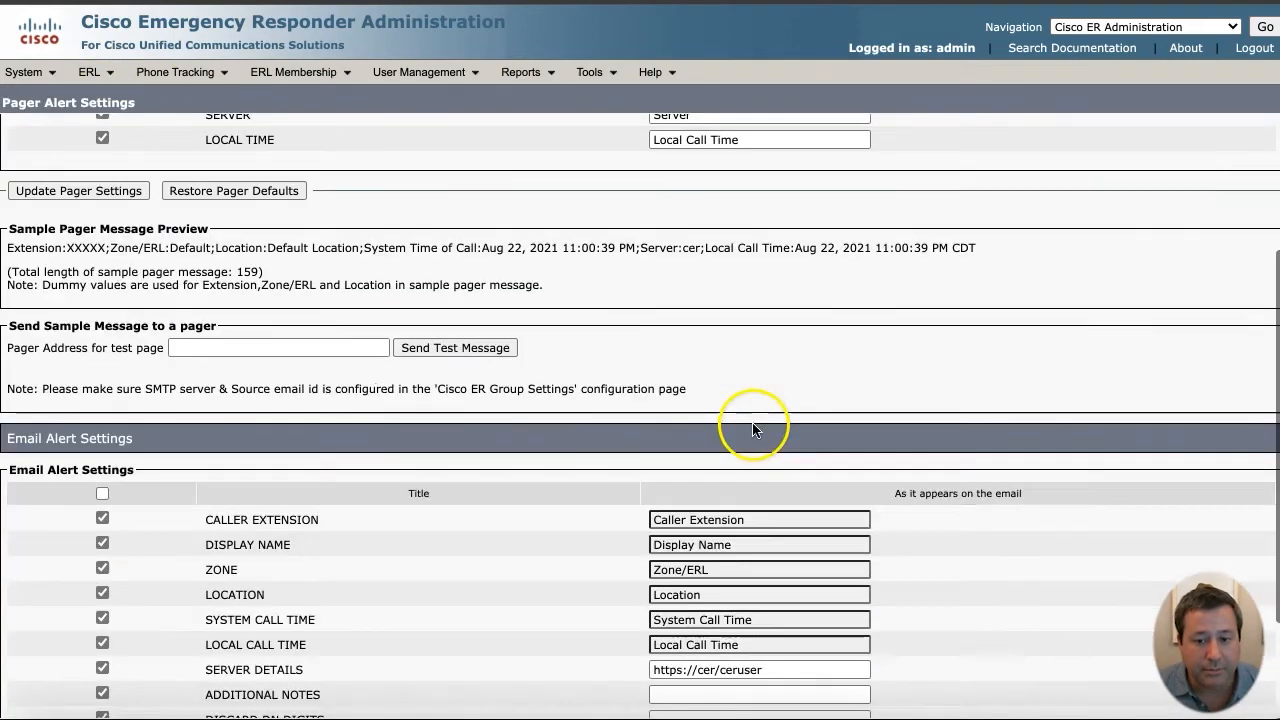
{"action": "left_click", "coordinate": [716, 546]}
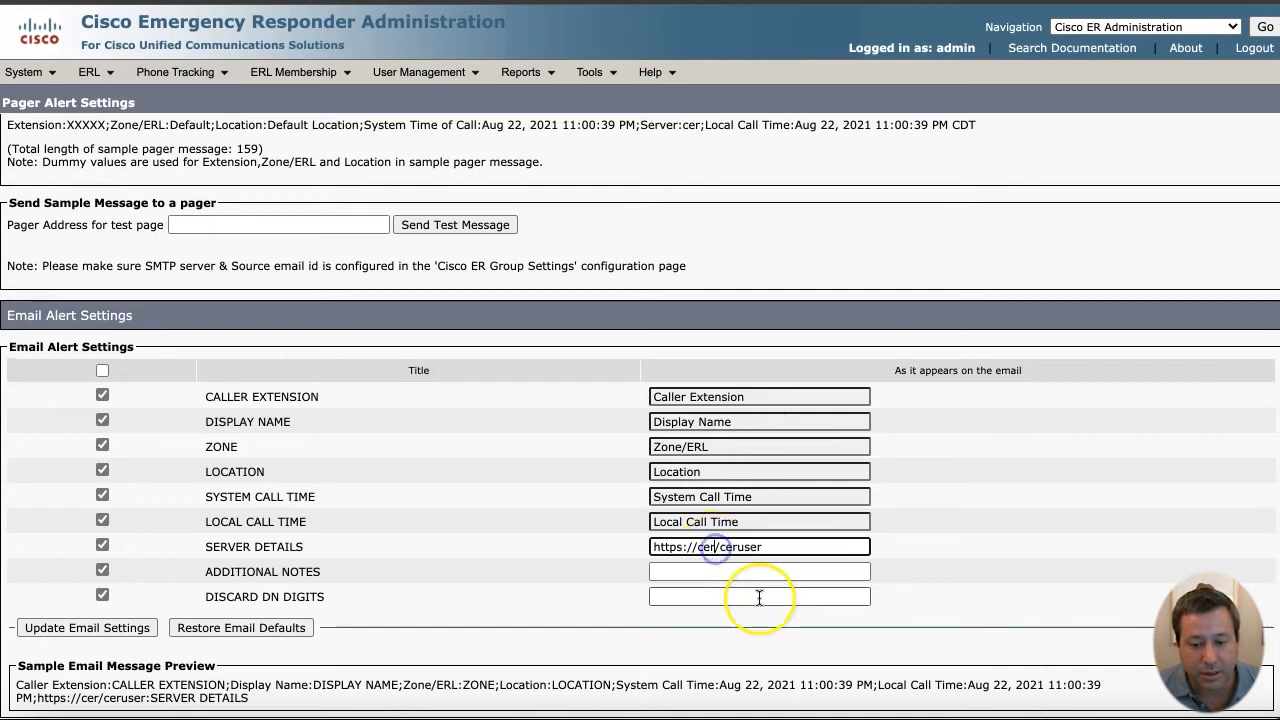
{"action": "type", "text": ".9line911.com"}
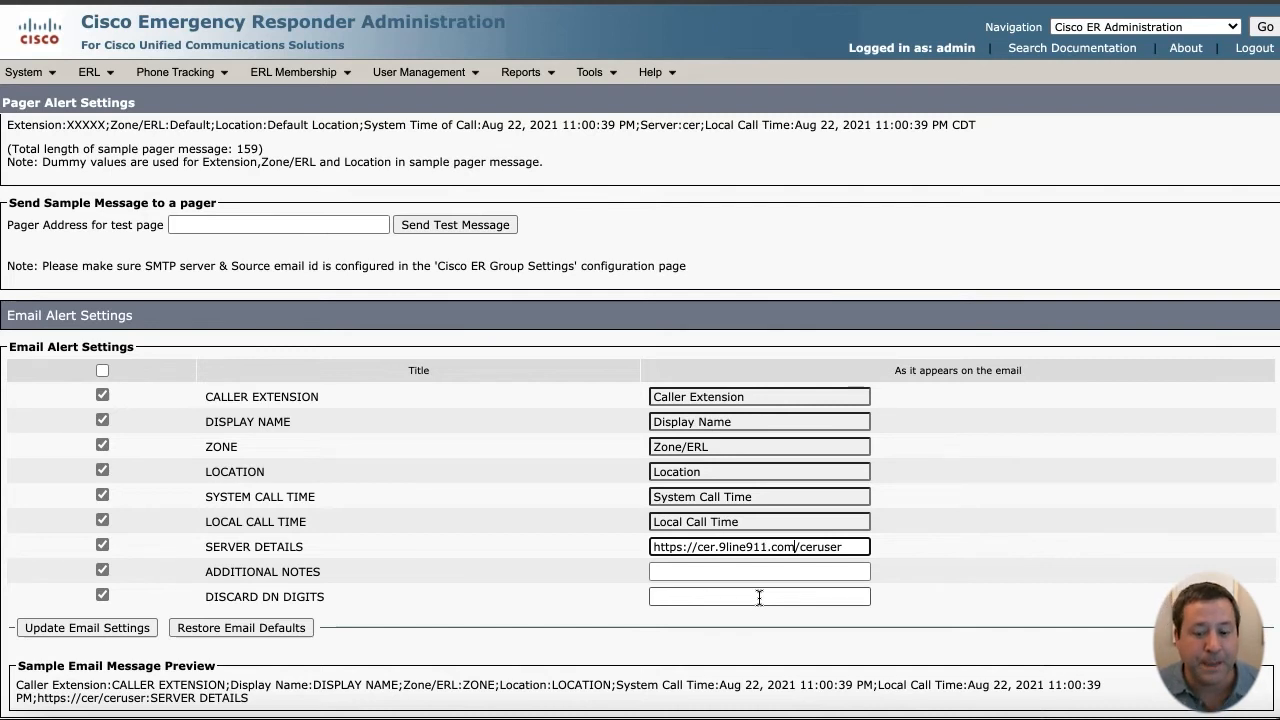
{"action": "left_click", "coordinate": [89, 628]}
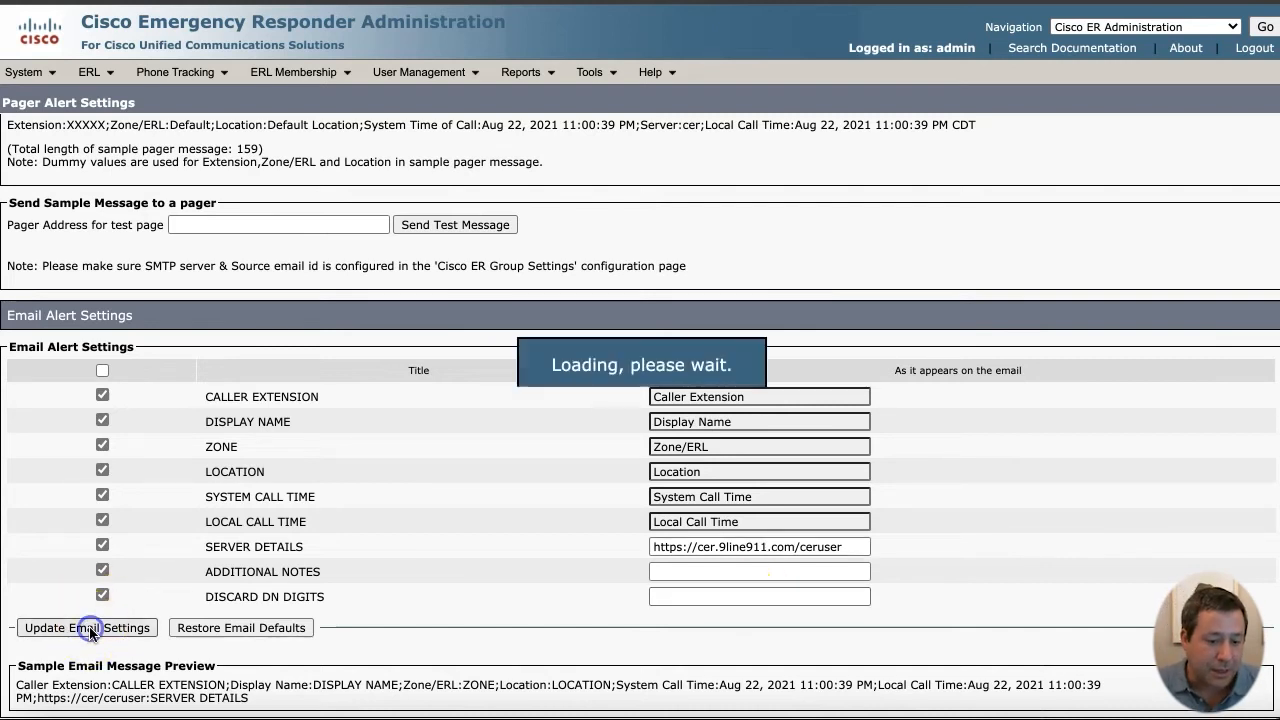
{"action": "scroll", "coordinate": [229, 523], "scroll_direction": "down", "scroll_amount": 5}
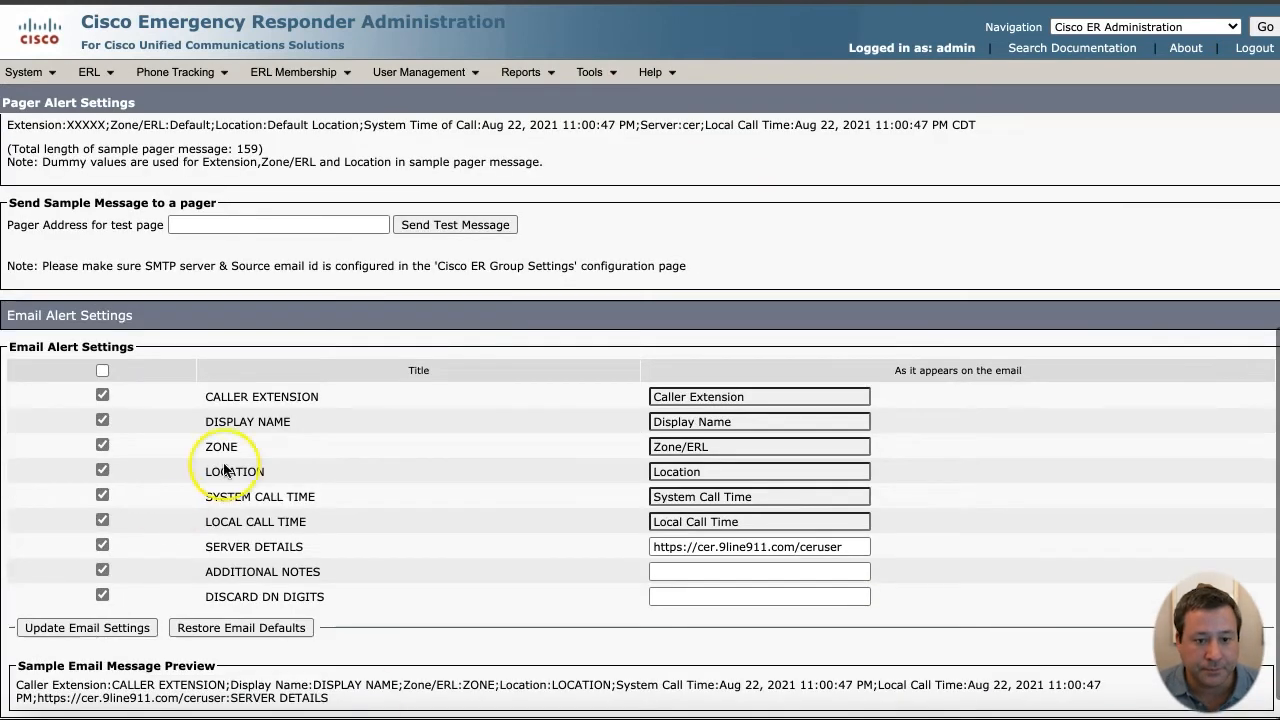
{"action": "scroll", "coordinate": [363, 703], "scroll_direction": "up", "scroll_amount": 5}
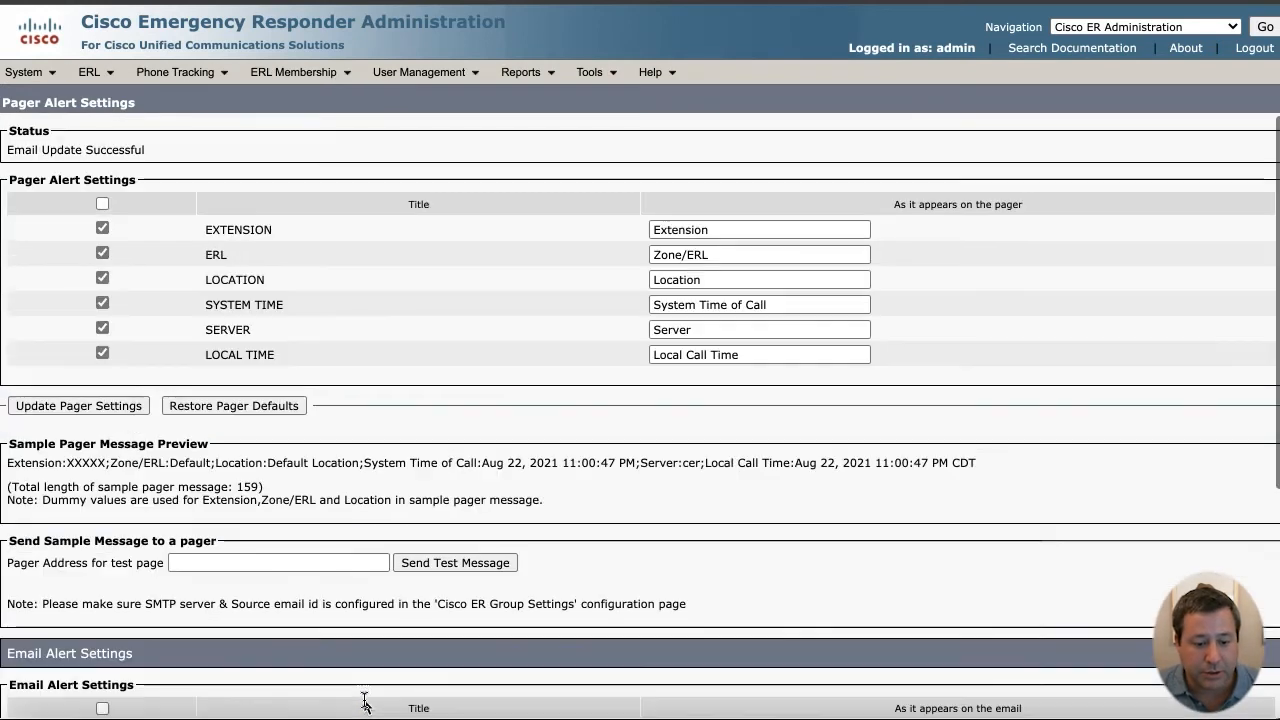
{"action": "left_click", "coordinate": [110, 75]}
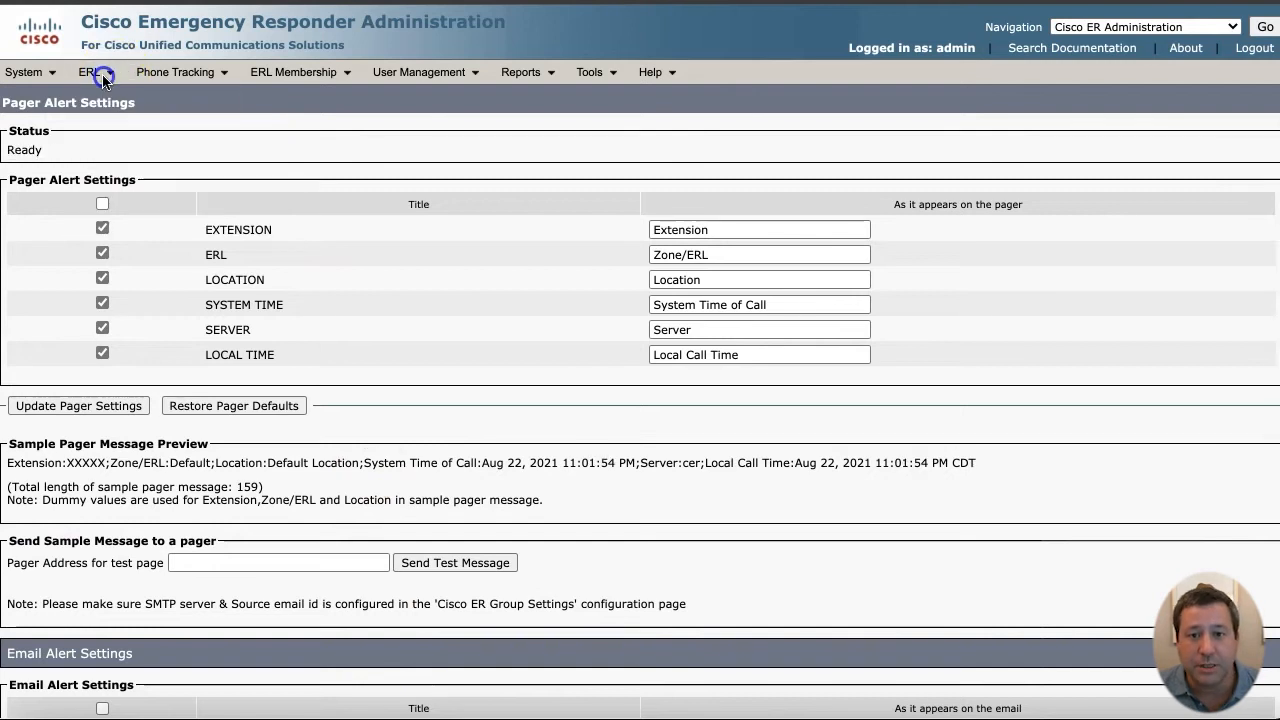
{"action": "left_click", "coordinate": [104, 77]}
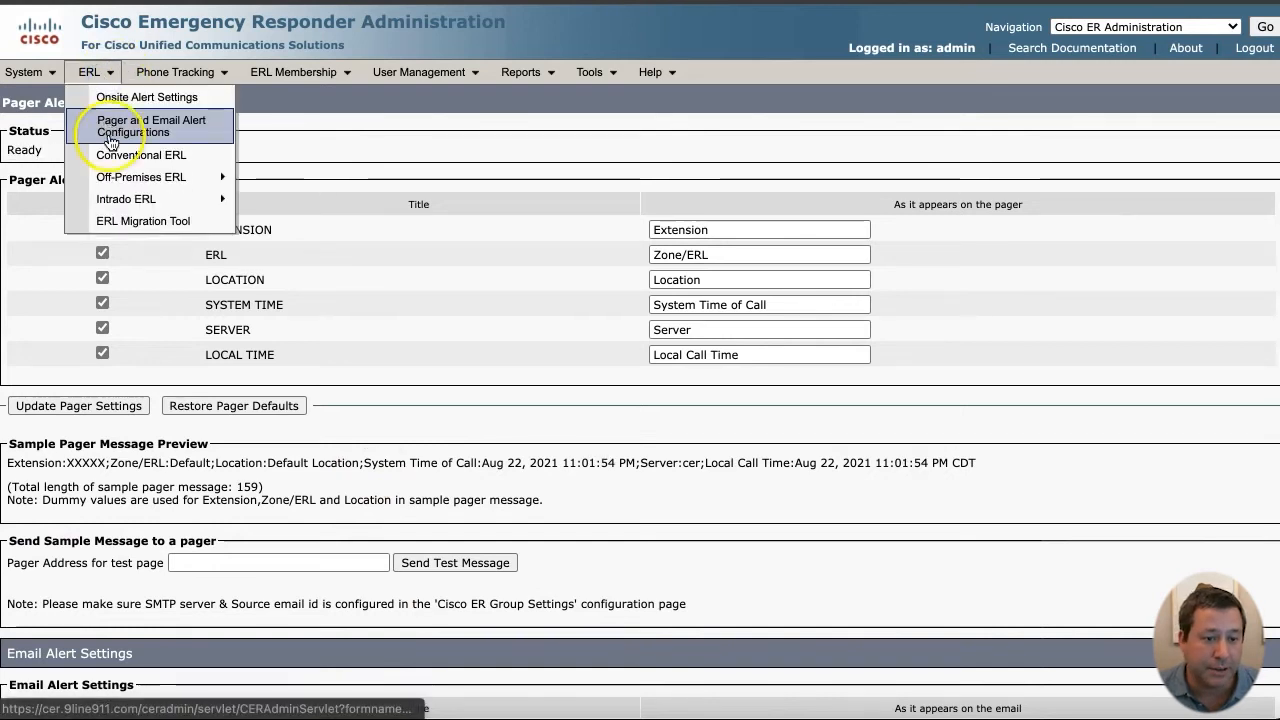
{"action": "left_click", "coordinate": [143, 156]}
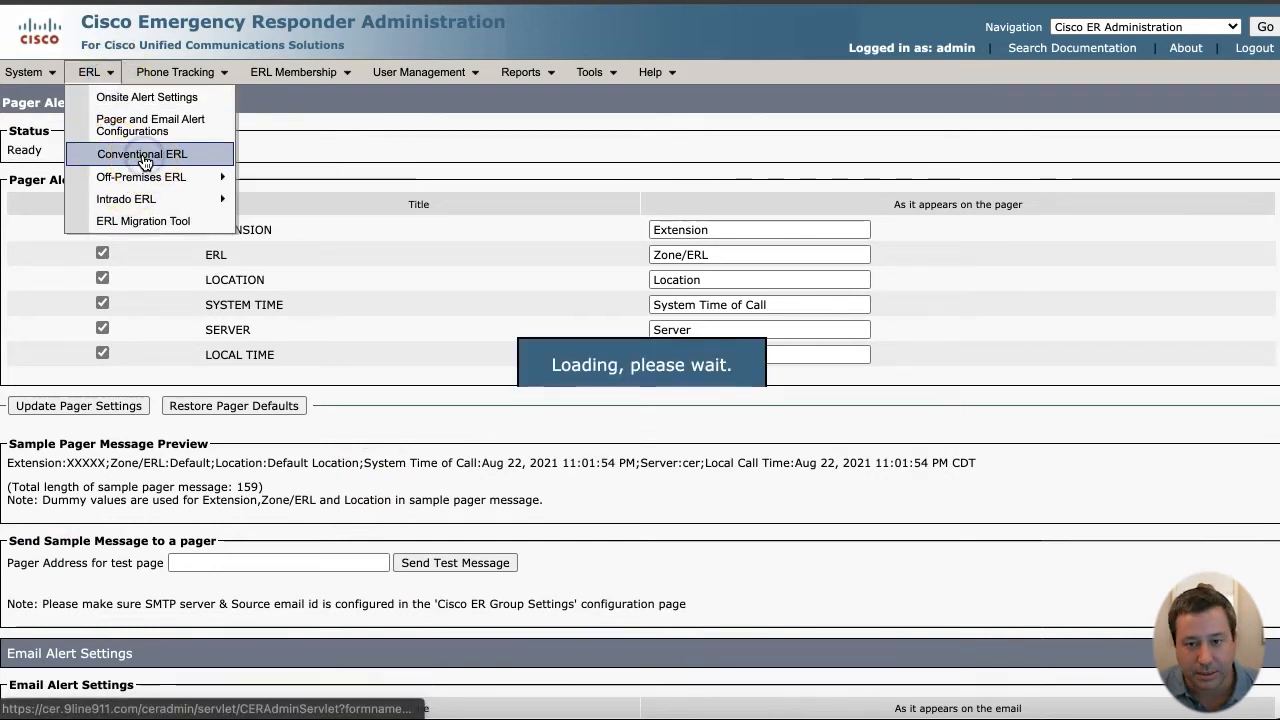
{"action": "left_click", "coordinate": [40, 381]}
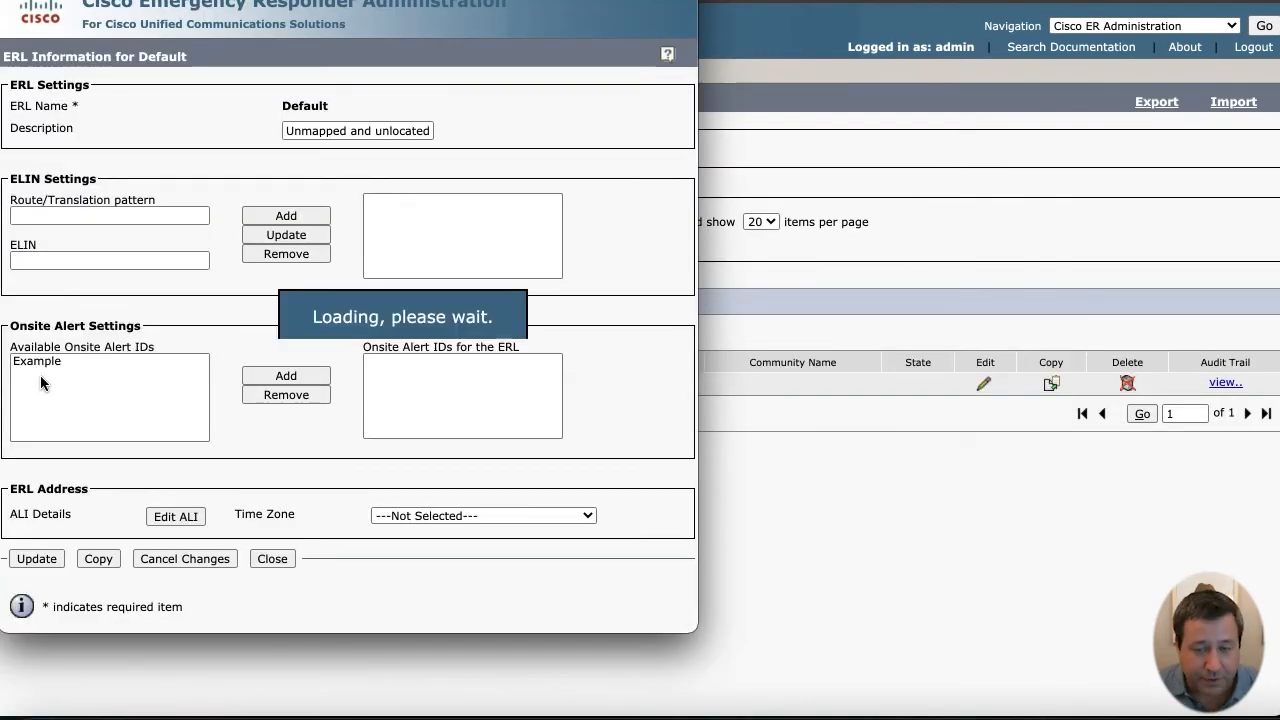
{"action": "left_click", "coordinate": [72, 216]}
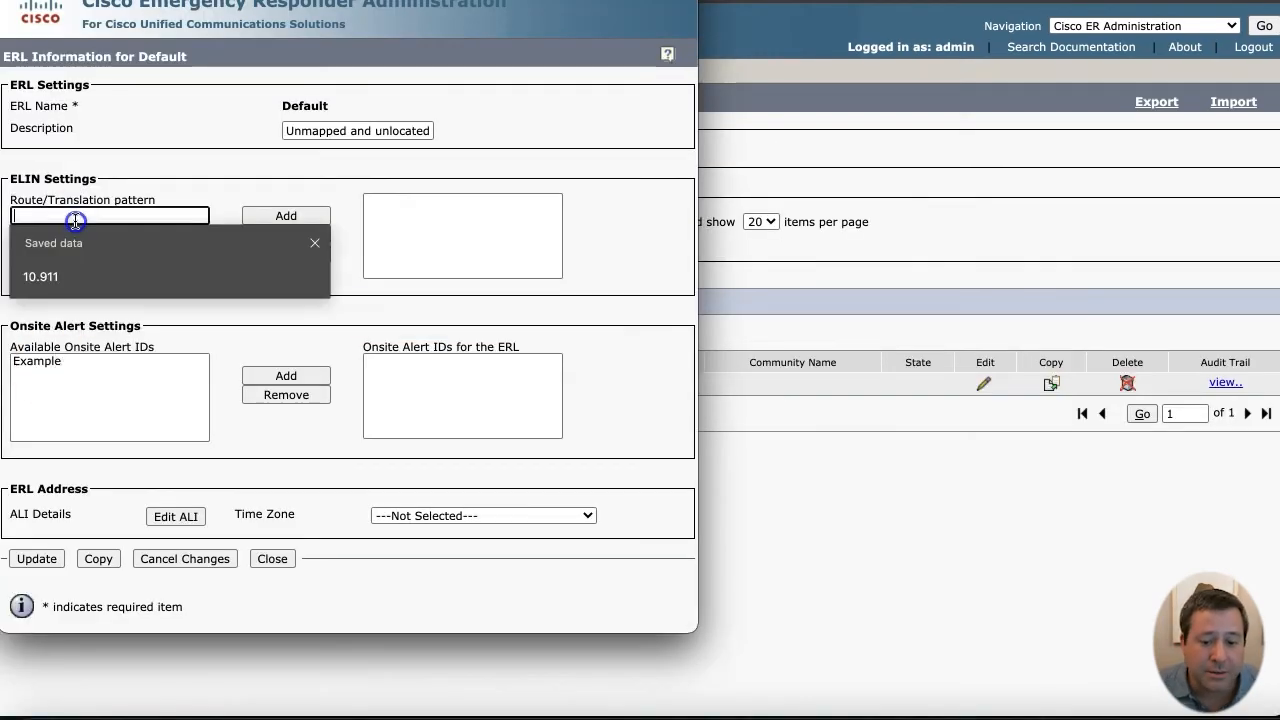
{"action": "left_click", "coordinate": [52, 280]}
{"action": "left_click", "coordinate": [77, 256]}
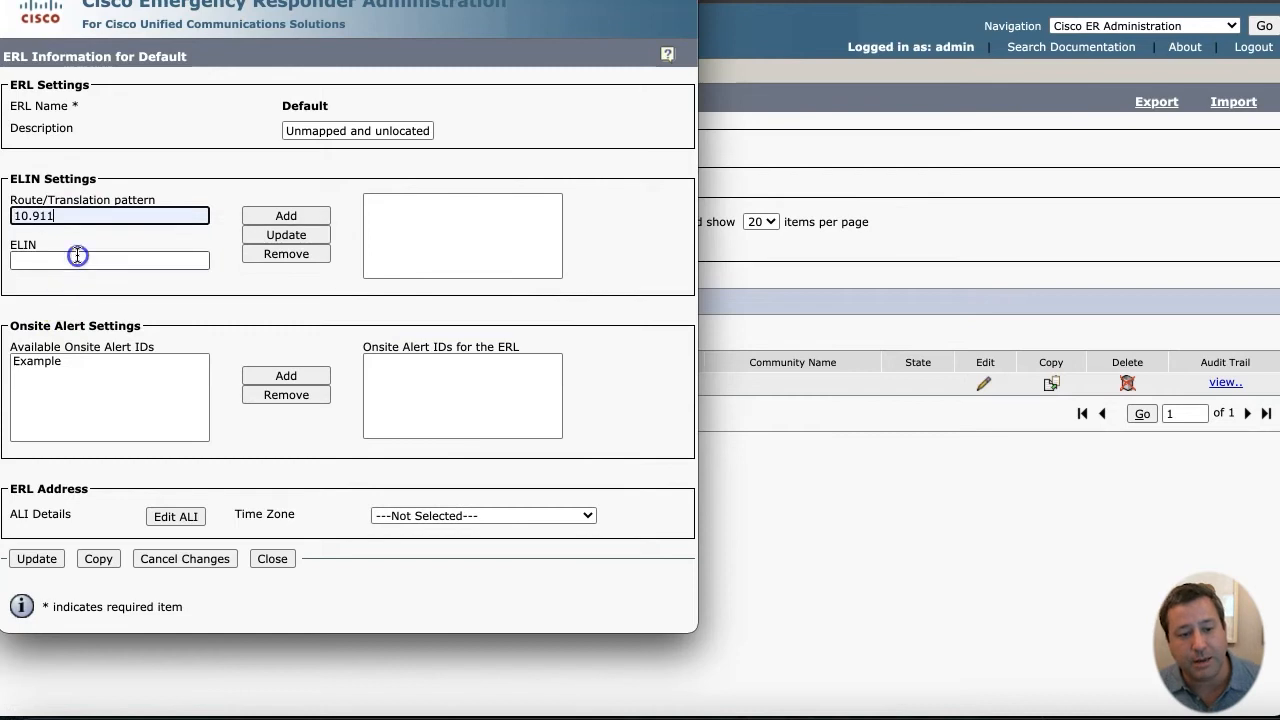
{"action": "type", "text": "2015550000"}
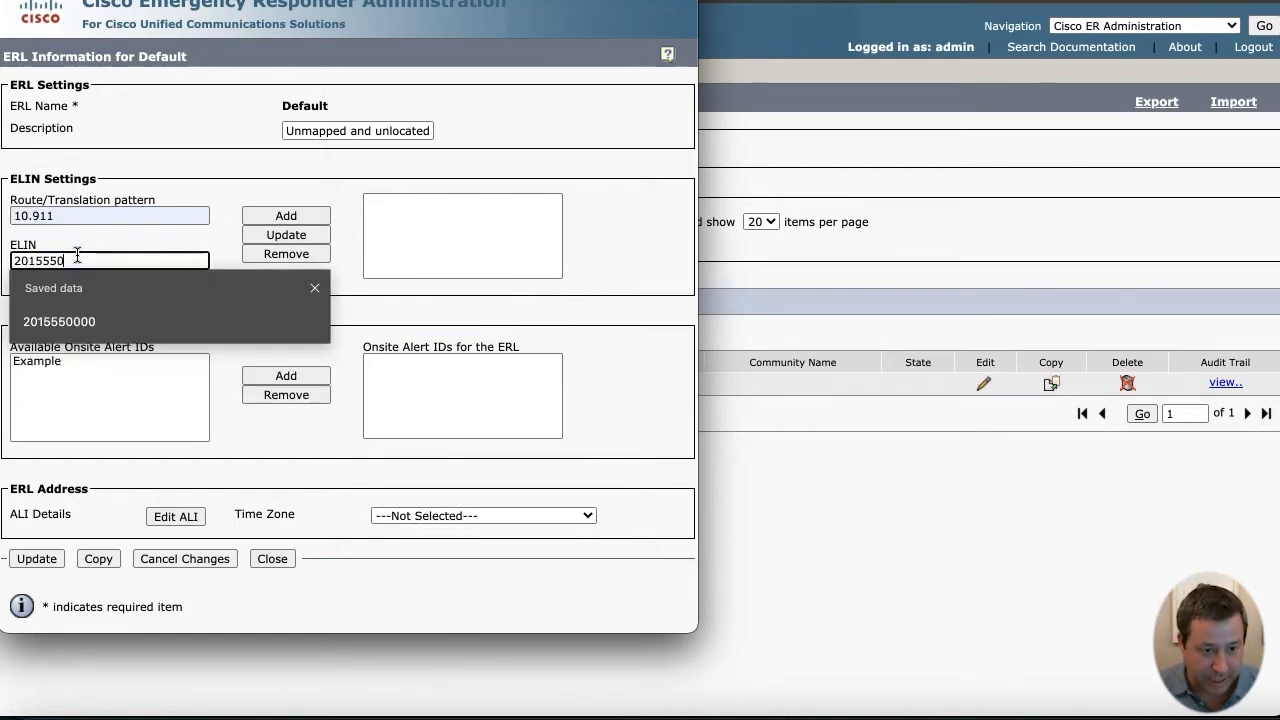
{"action": "key", "text": "Tab"}
{"action": "left_click", "coordinate": [84, 215]}
{"action": "left_click", "coordinate": [257, 215]}
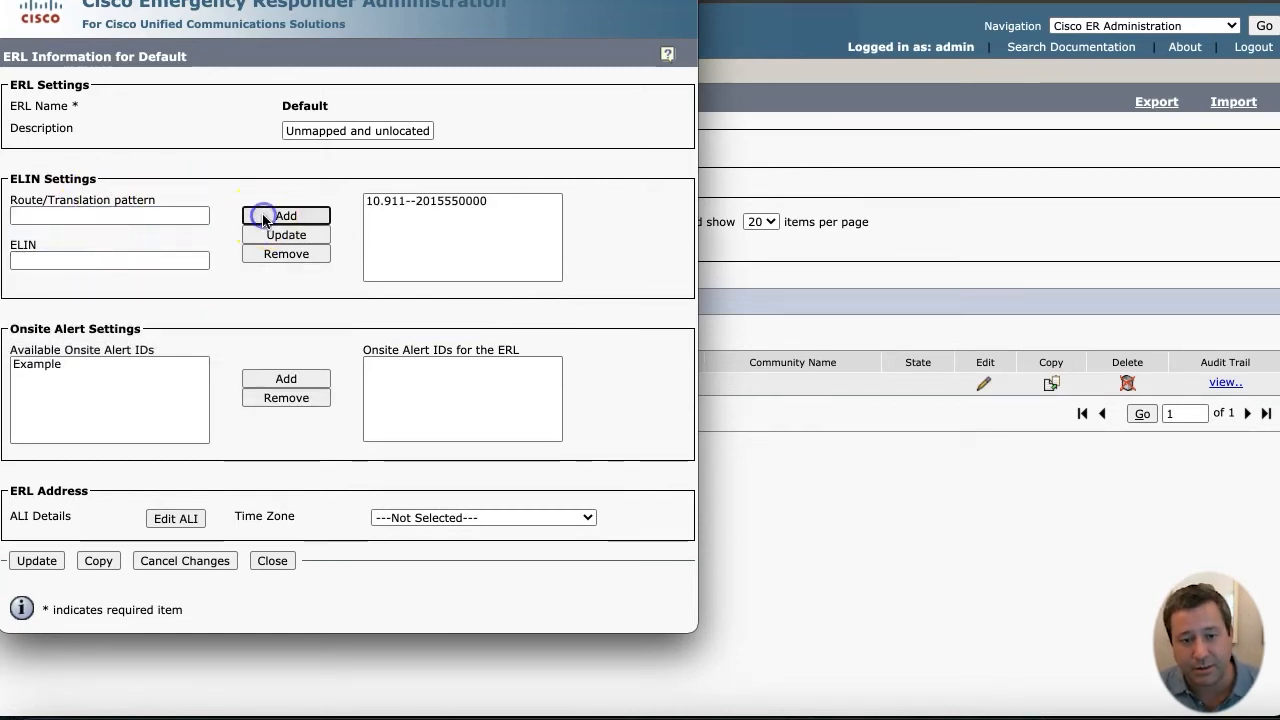
- Assign the Example onsite alert ID to the Default ERL
{"action": "left_click", "coordinate": [142, 370]}
{"action": "left_click", "coordinate": [286, 378]}
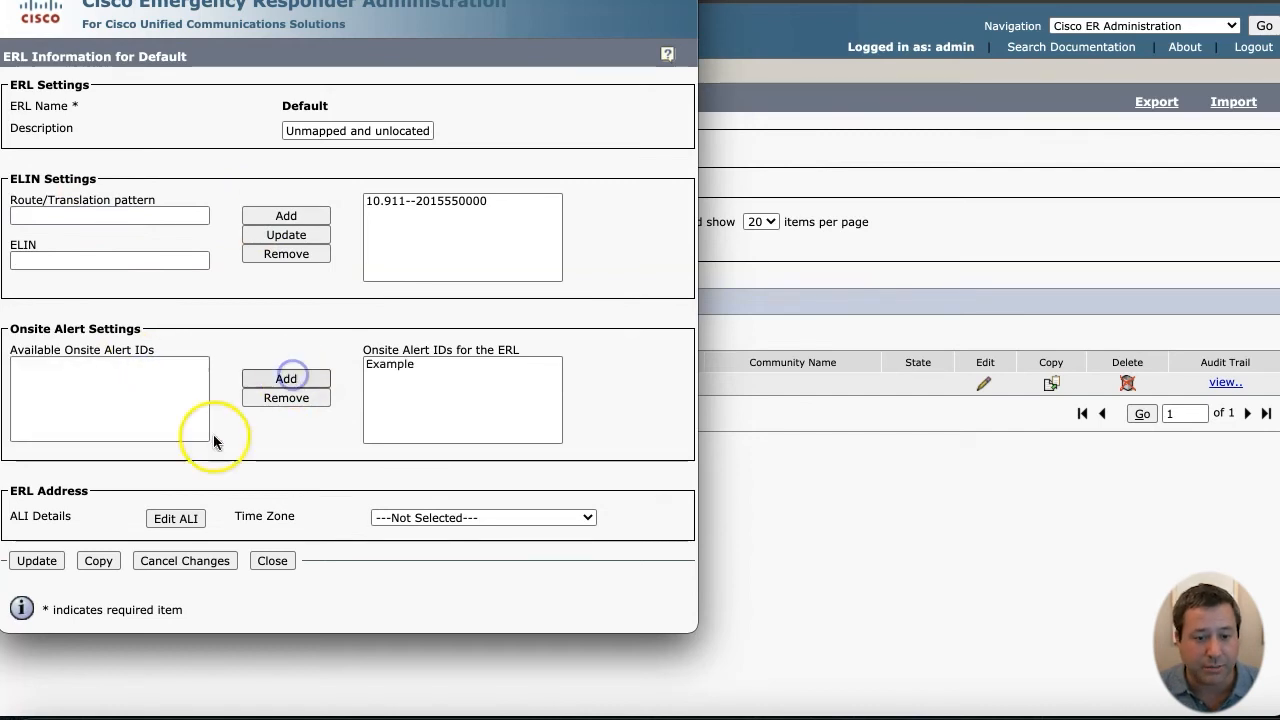
{"action": "left_click", "coordinate": [188, 517]}
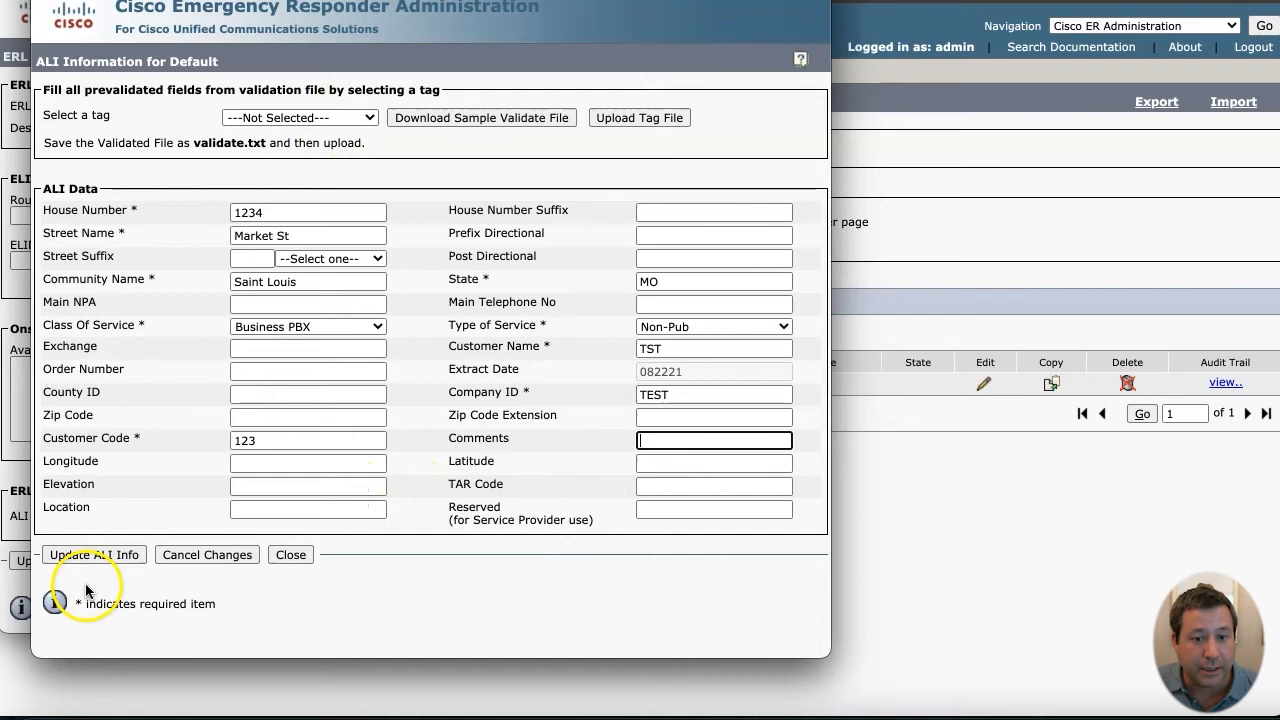
- Store the 1234 Market St, Saint Louis, MO ALI info and update the Default ERL
{"action": "left_click", "coordinate": [116, 555]}
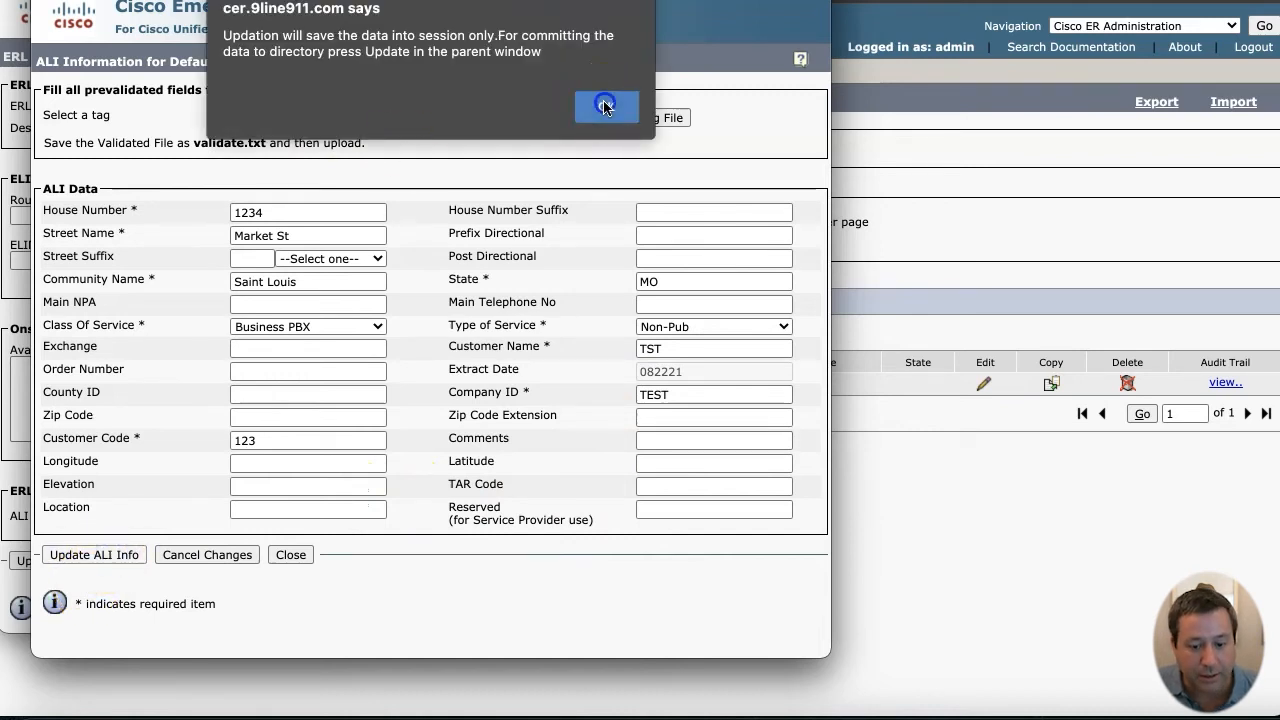
{"action": "left_click", "coordinate": [605, 105]}
{"action": "left_click", "coordinate": [40, 561]}
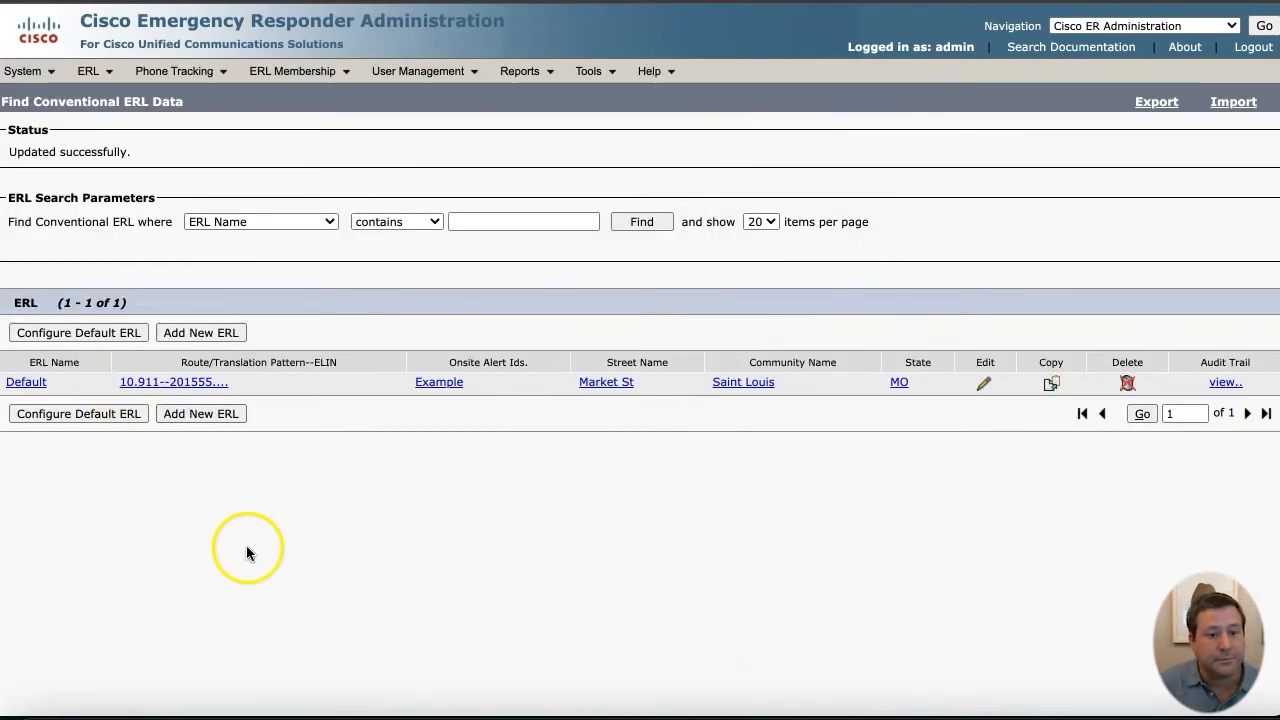
- Go to the Intrado ERL list and begin adding a new ERL
{"action": "left_click", "coordinate": [104, 60]}
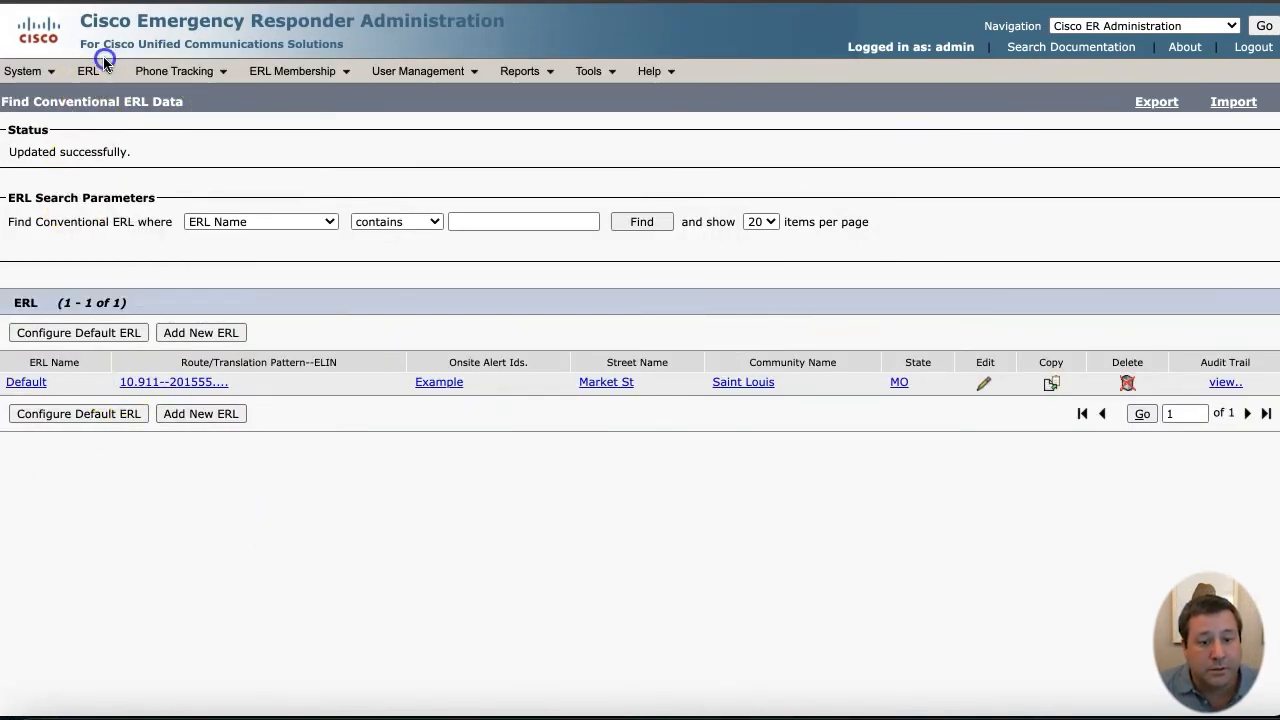
{"action": "mouse_move", "coordinate": [225, 200]}
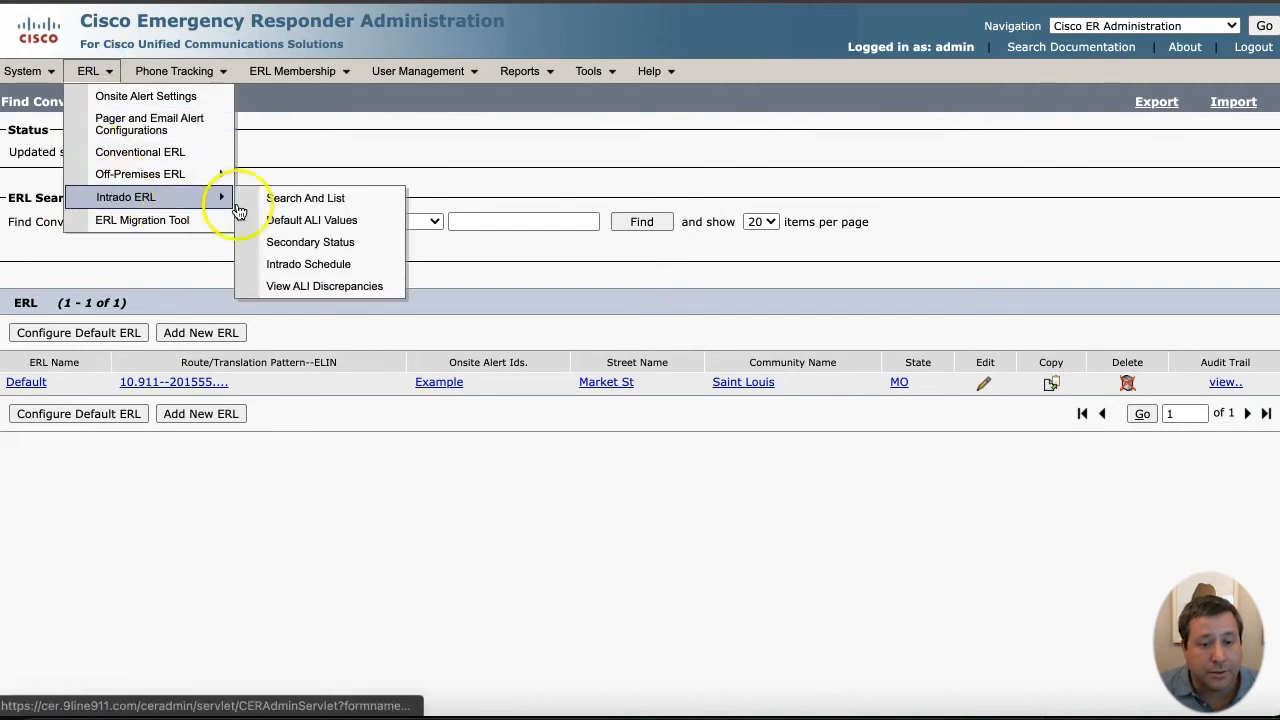
{"action": "left_click", "coordinate": [306, 205]}
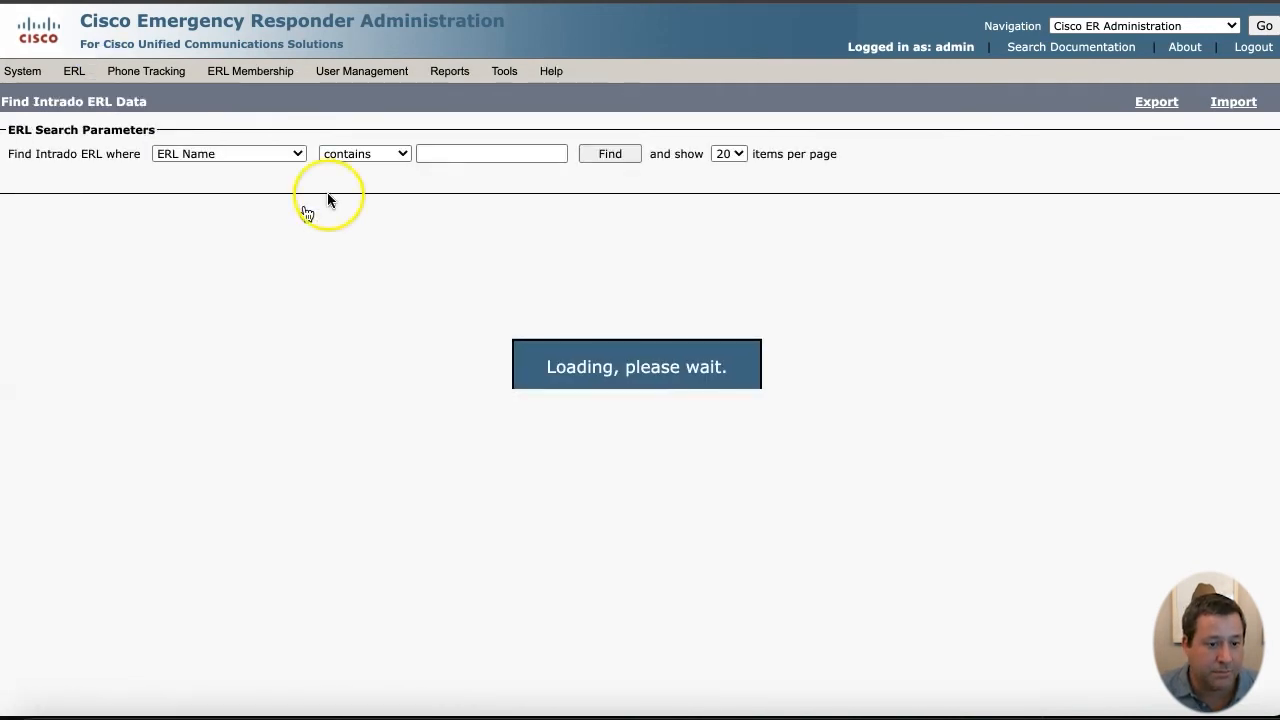
{"action": "left_click", "coordinate": [608, 216]}
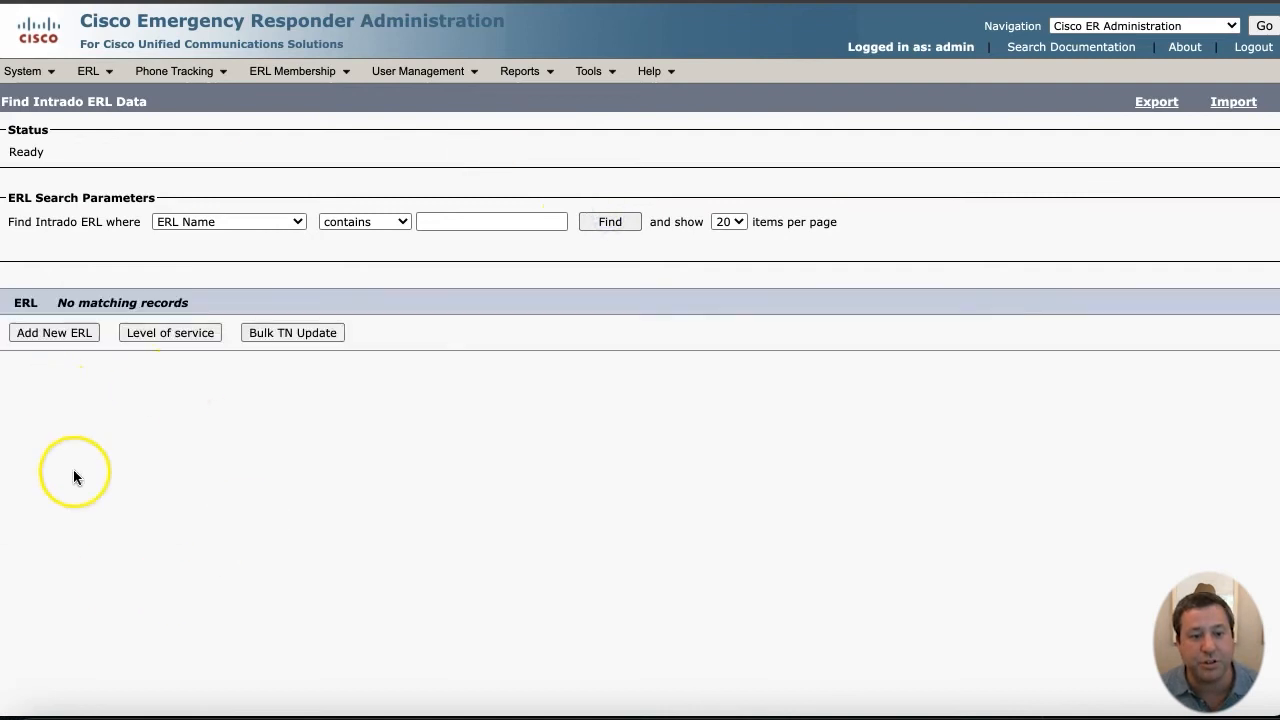
{"action": "left_click", "coordinate": [55, 333]}
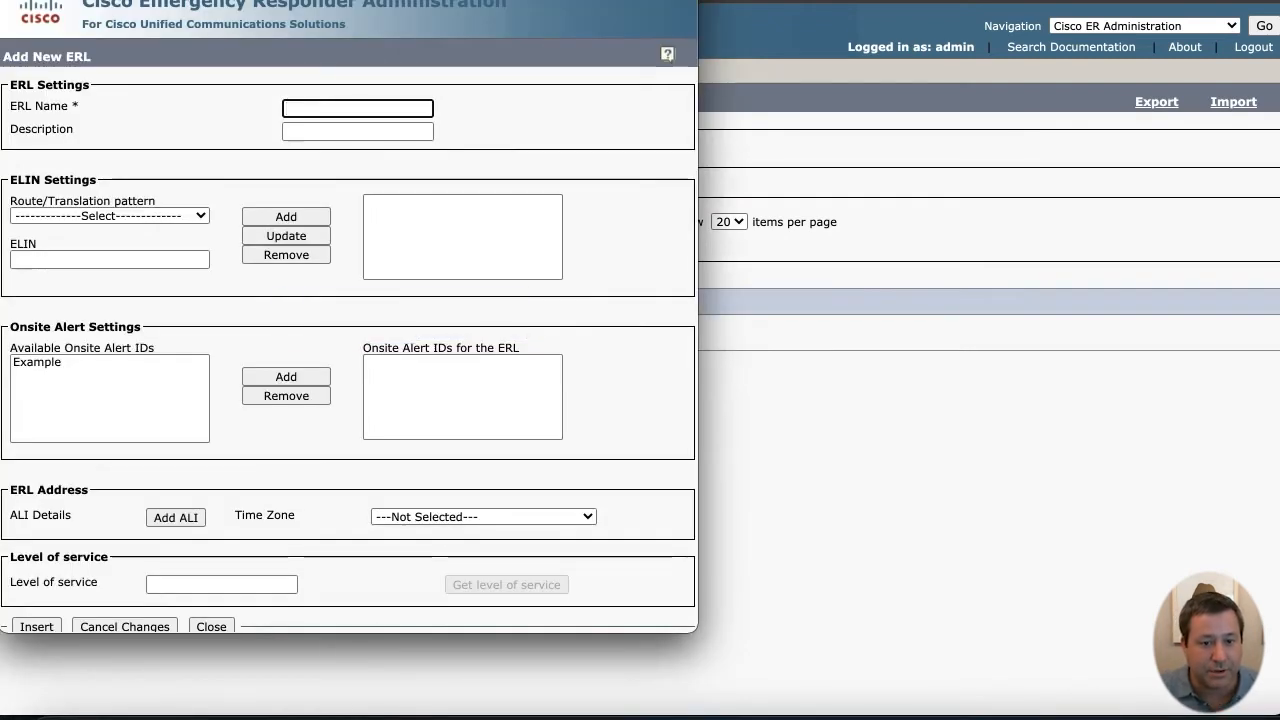
{"action": "left_click", "coordinate": [362, 120]}
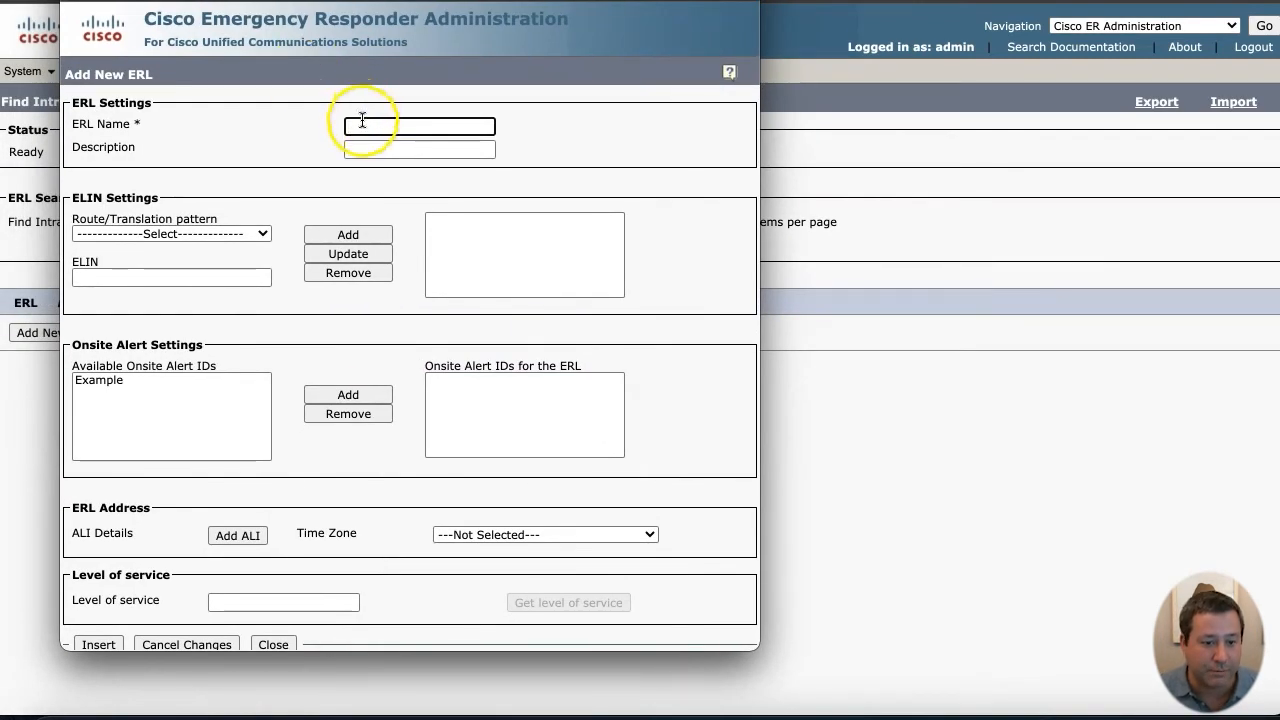
{"action": "type", "text": "ERL 1"}
{"action": "key", "text": "Tab"}
{"action": "key", "text": "Tab"}
{"action": "key", "text": "Tab"}
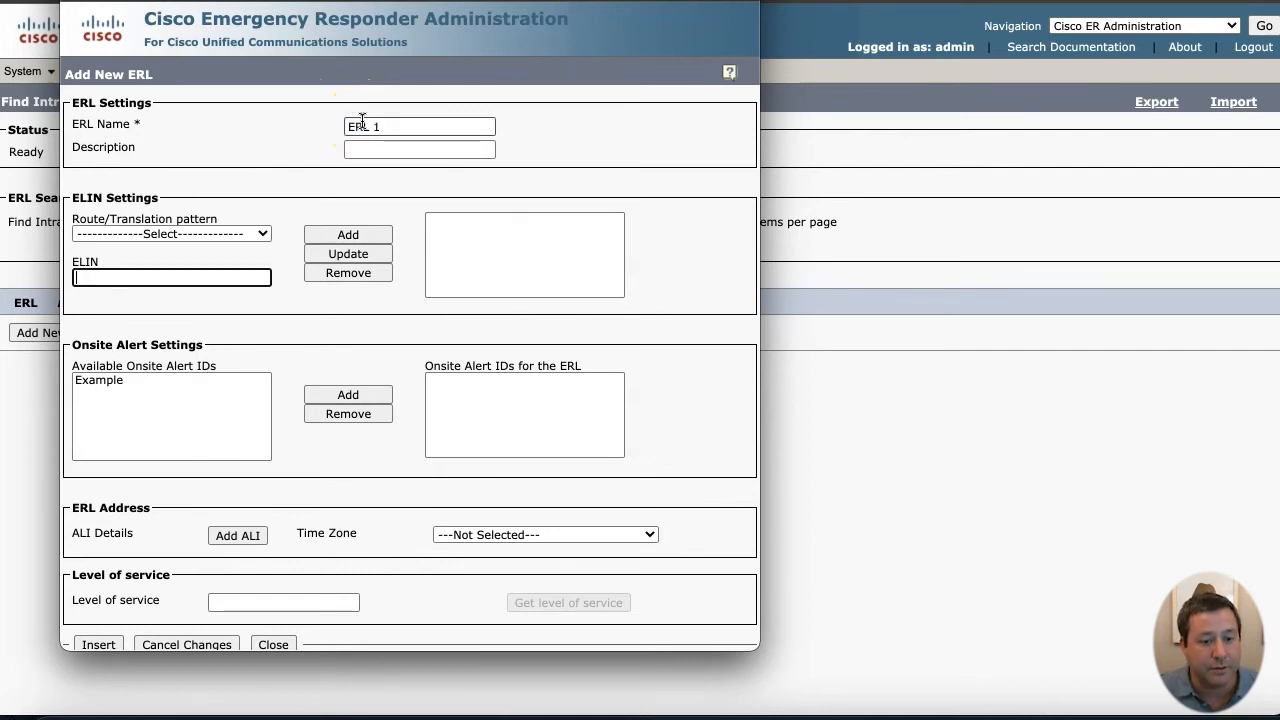
{"action": "left_click", "coordinate": [249, 237]}
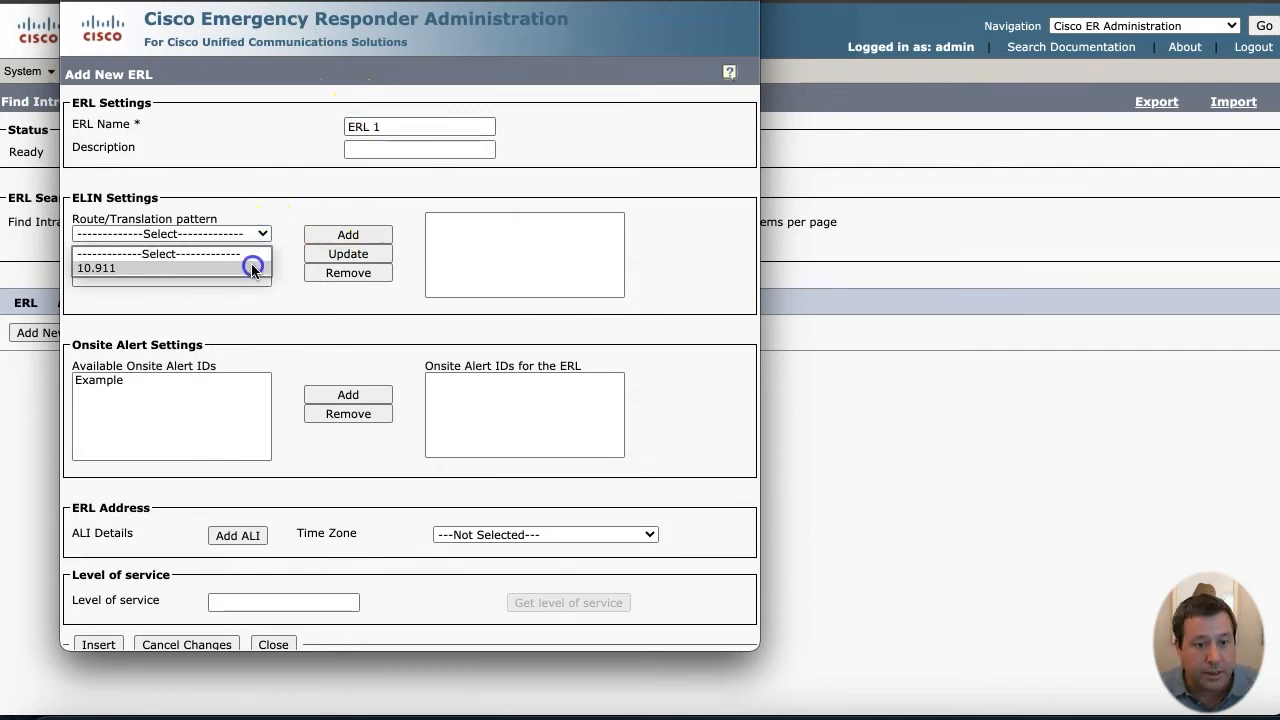
{"action": "left_click", "coordinate": [252, 268]}
{"action": "left_click", "coordinate": [252, 271]}
{"action": "type", "text": "2015551111"}
{"action": "left_click", "coordinate": [348, 234]}
{"action": "left_click", "coordinate": [219, 388]}
{"action": "left_click", "coordinate": [348, 397]}
- Add the 1200 Market St, Saint Louis ALI address and insert ERL 1
{"action": "scroll", "coordinate": [350, 393], "scroll_direction": "down", "scroll_amount": 1}
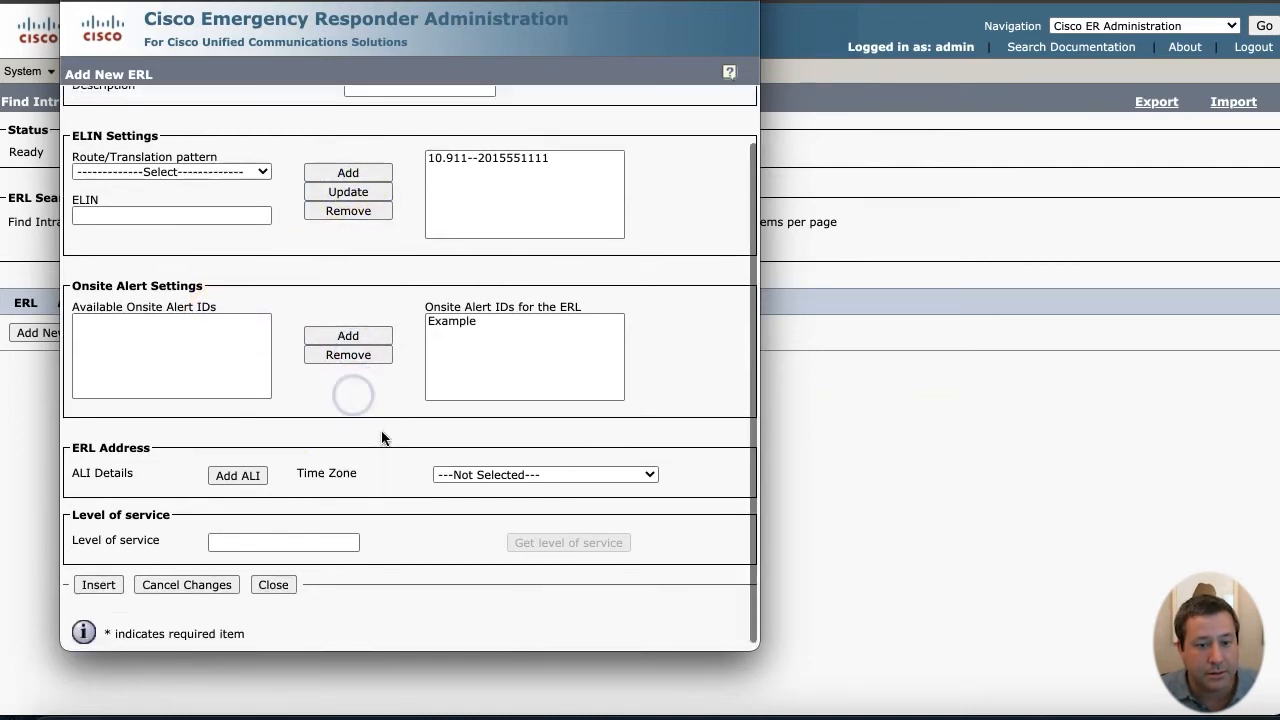
{"action": "left_click", "coordinate": [239, 471]}
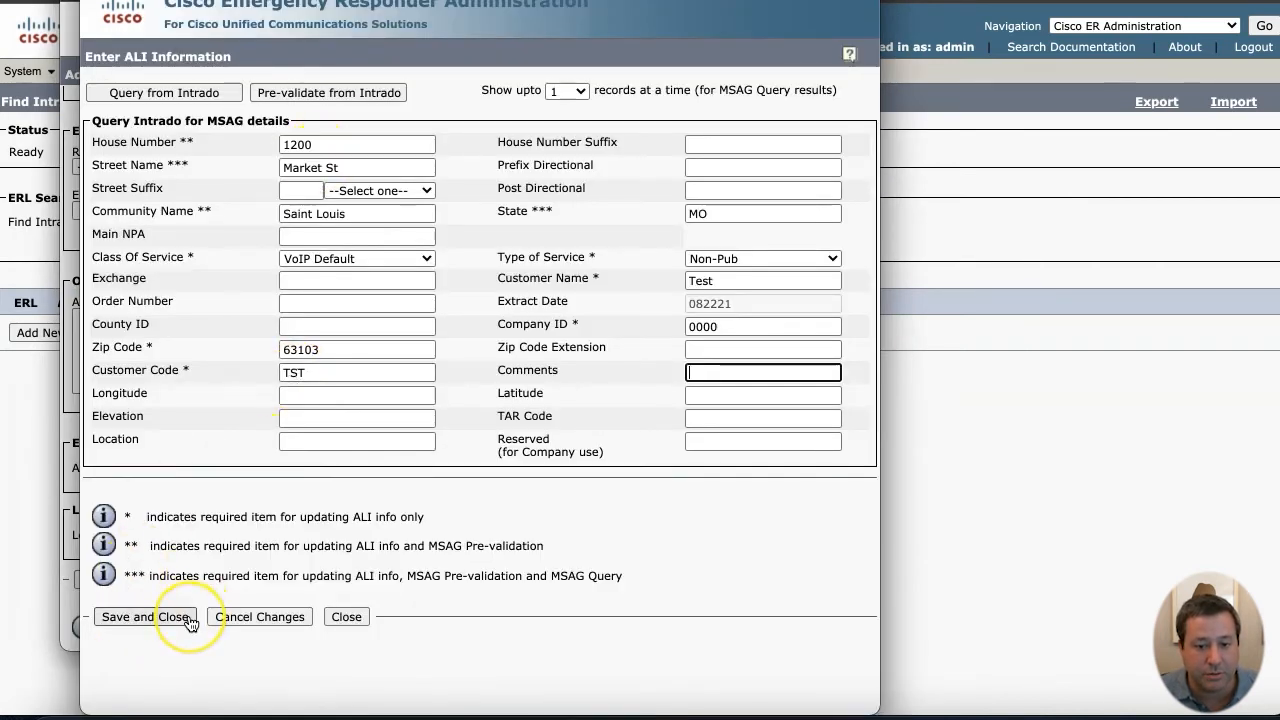
{"action": "left_click", "coordinate": [179, 621]}
{"action": "left_click", "coordinate": [179, 621]}
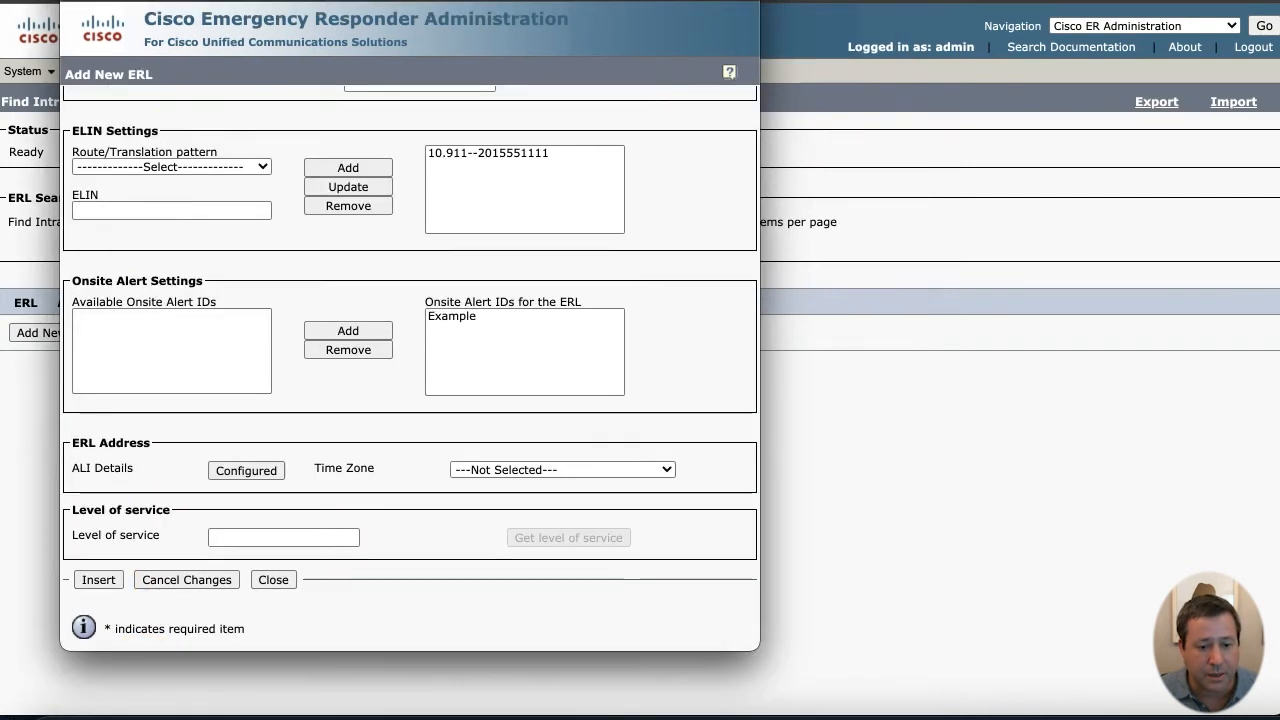
{"action": "left_click", "coordinate": [98, 580]}
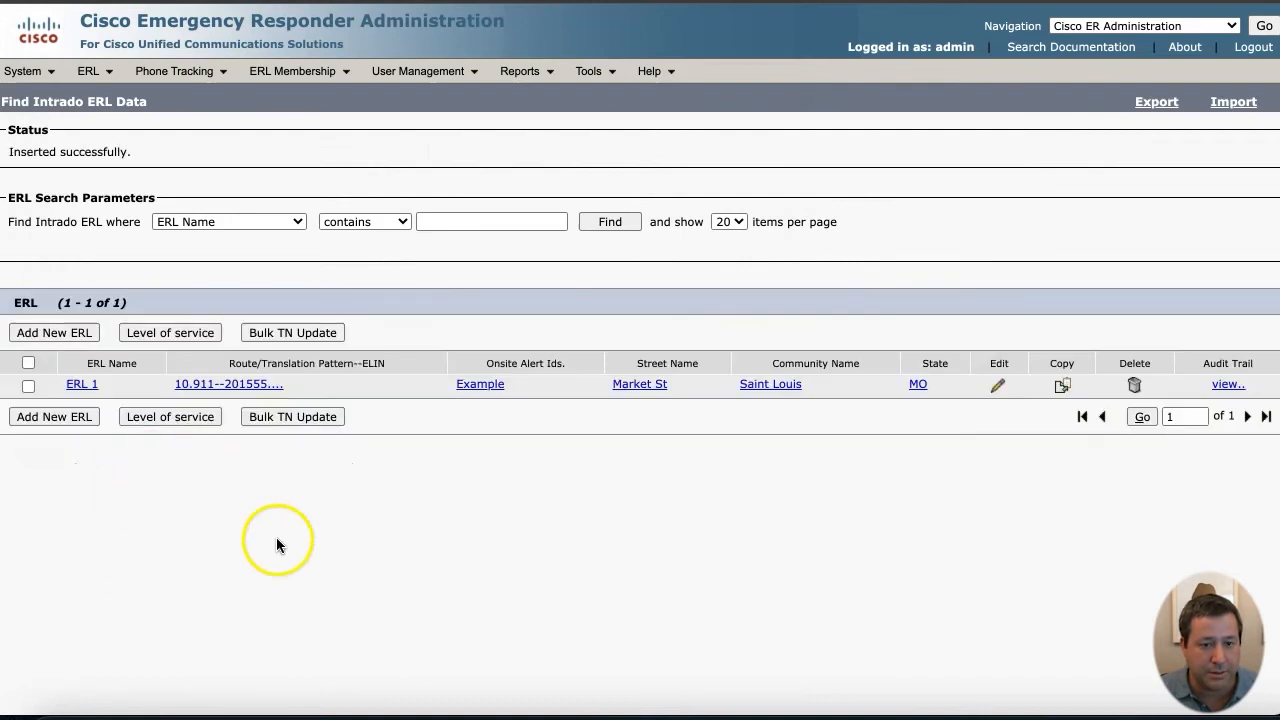
{"action": "left_click", "coordinate": [80, 420]}
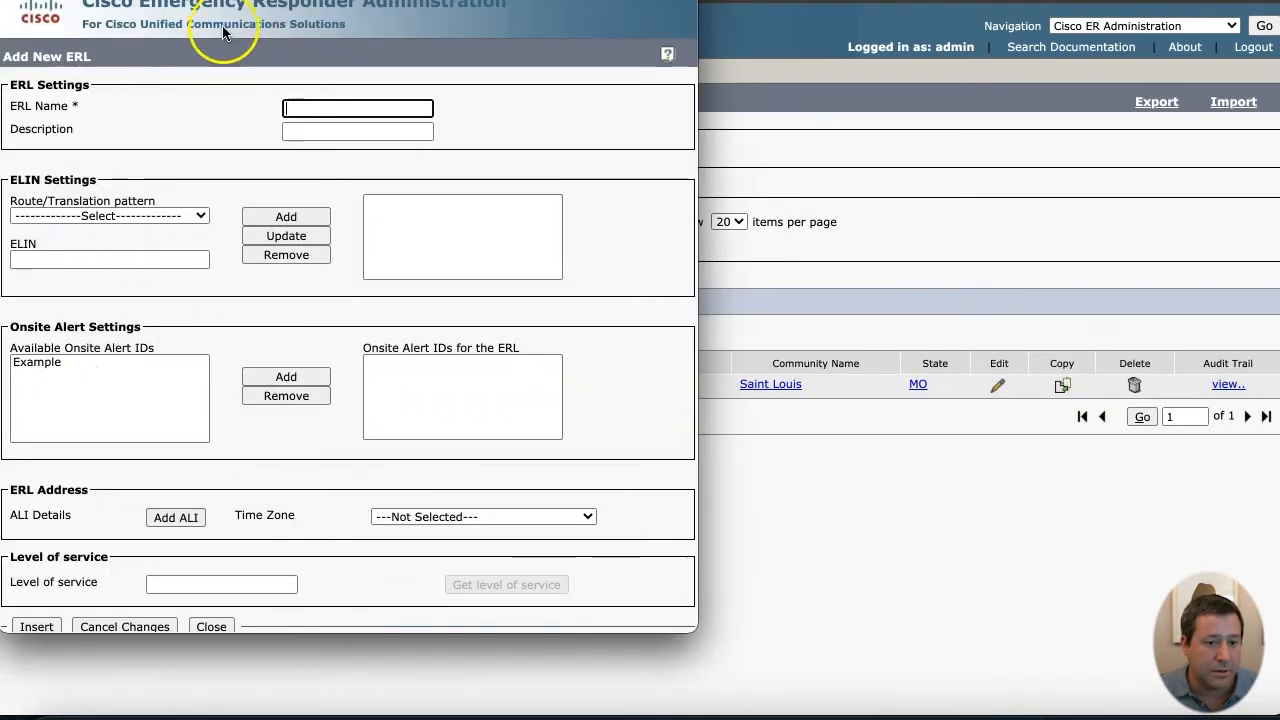
{"action": "left_click", "coordinate": [284, 108]}
{"action": "type", "text": "ERL 2"}
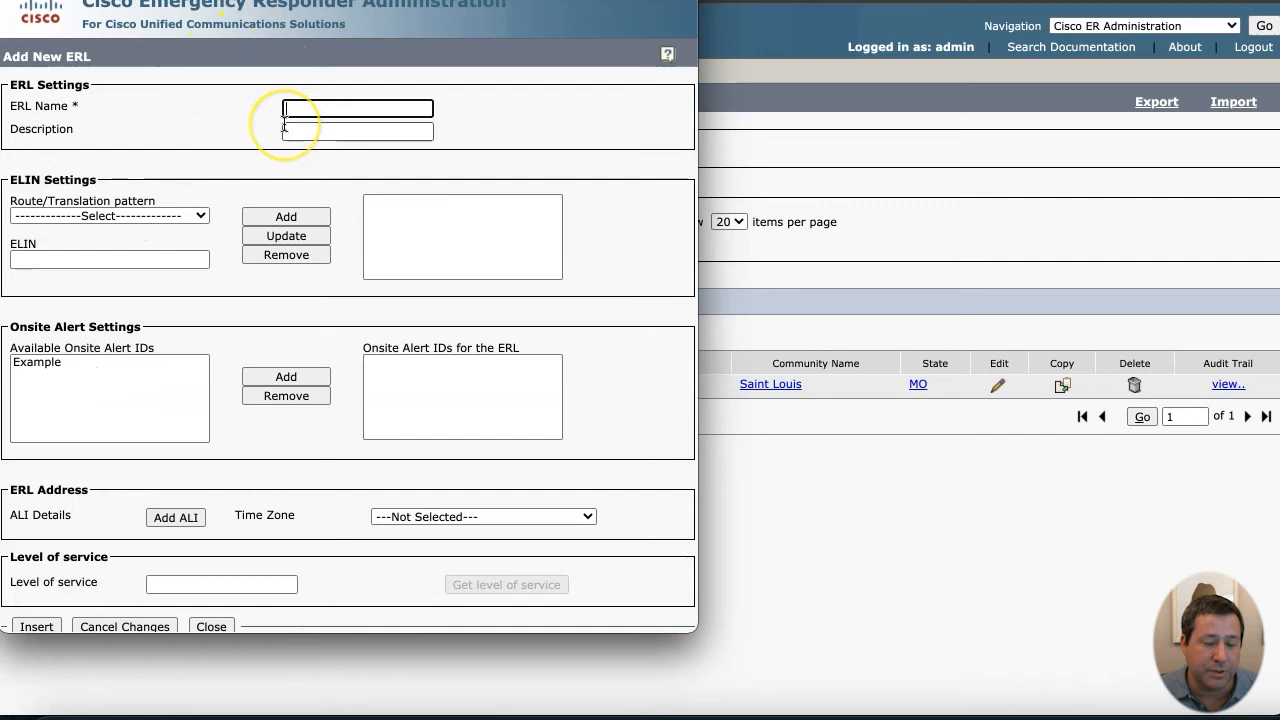
{"action": "left_click", "coordinate": [204, 215]}
{"action": "left_click", "coordinate": [187, 250]}
{"action": "left_click", "coordinate": [187, 258]}
{"action": "type", "text": "2"}
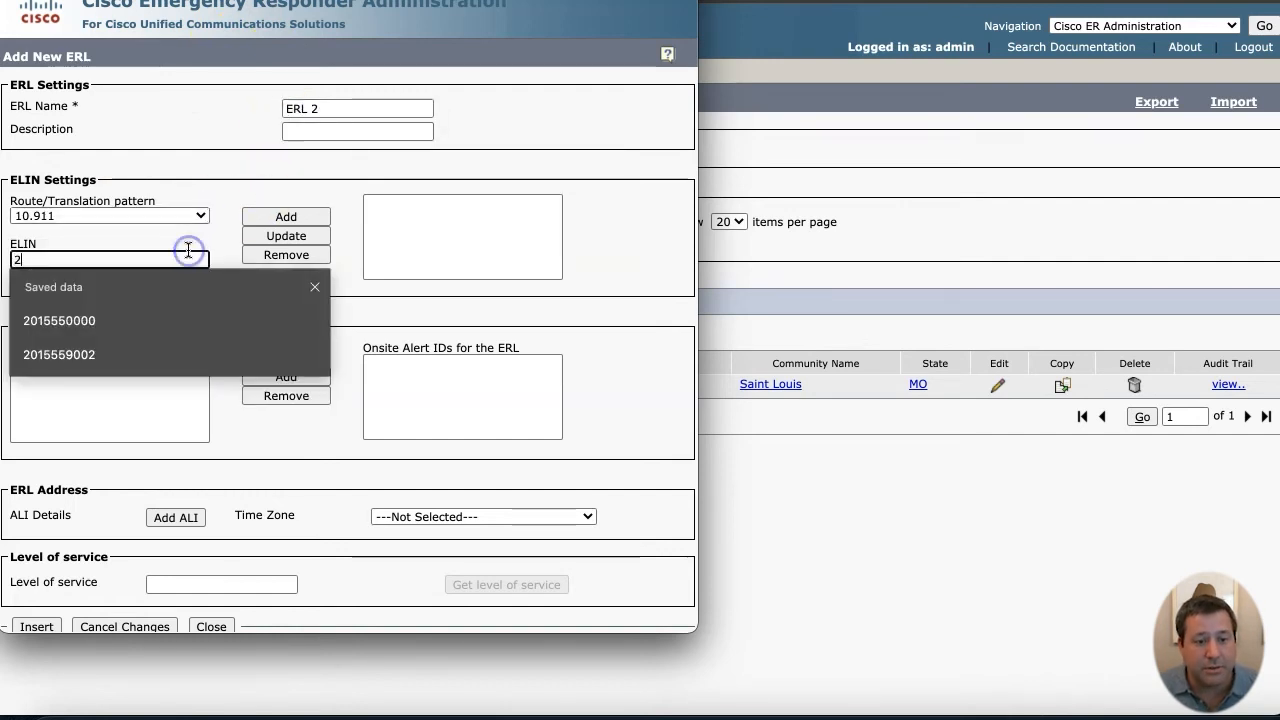
{"action": "type", "text": "015552222"}
{"action": "left_click", "coordinate": [284, 220]}
{"action": "left_click", "coordinate": [134, 363]}
{"action": "left_click", "coordinate": [288, 370]}
{"action": "scroll", "coordinate": [232, 330], "scroll_direction": "down", "scroll_amount": 1}
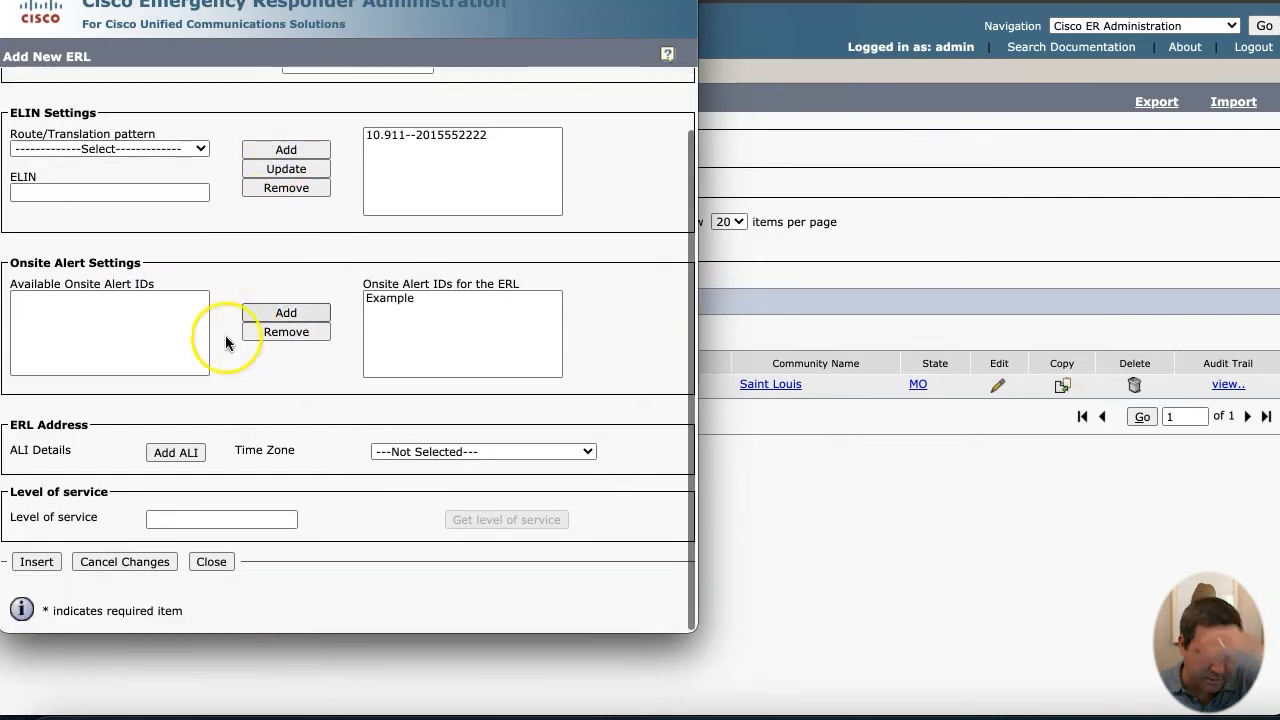
{"action": "left_click", "coordinate": [172, 455]}
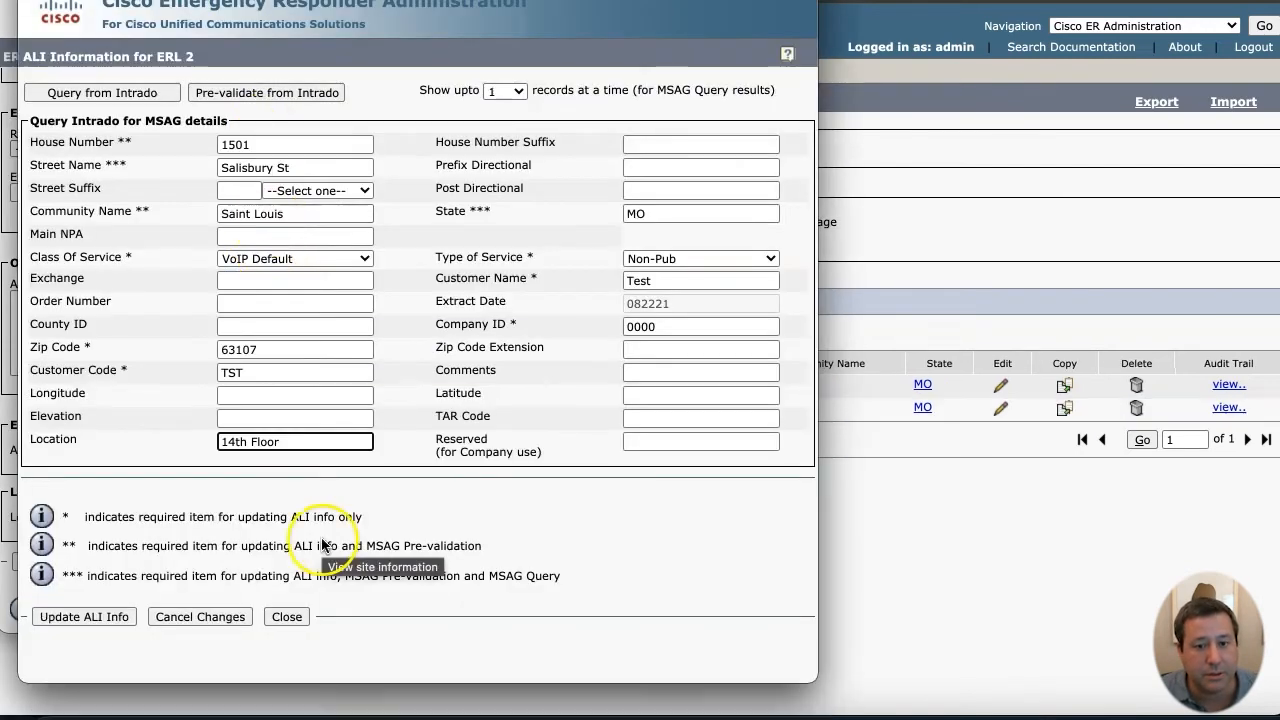
{"action": "left_click", "coordinate": [98, 614]}
{"action": "left_click", "coordinate": [612, 99]}
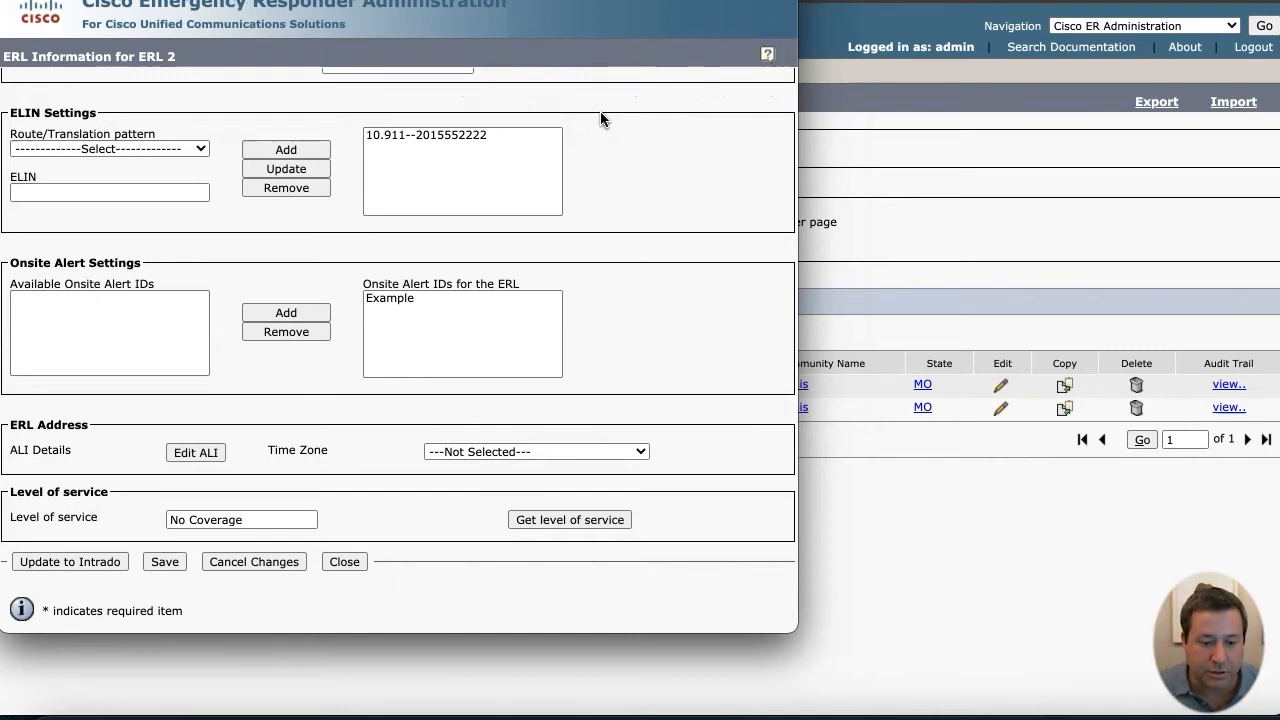
- Send ERL 2 to Intrado, save it to the database, and close the editor
{"action": "left_click", "coordinate": [108, 563]}
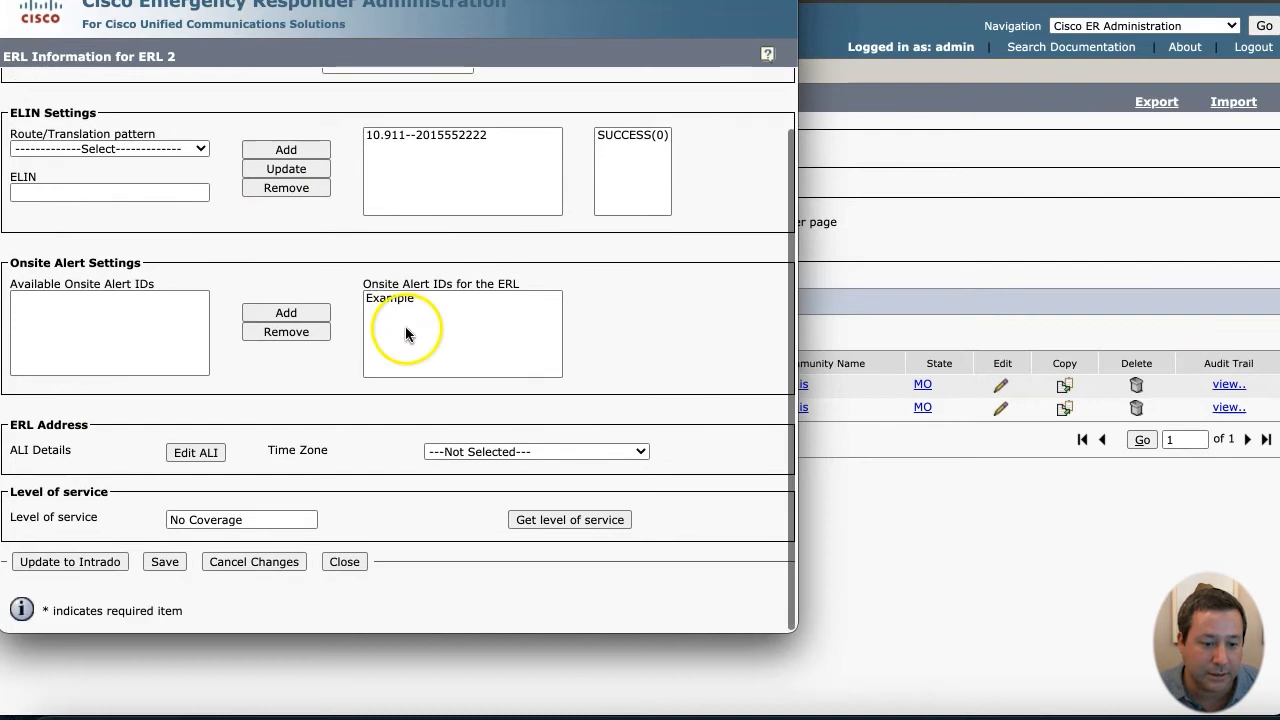
{"action": "left_click", "coordinate": [165, 561]}
{"action": "left_click", "coordinate": [573, 101]}
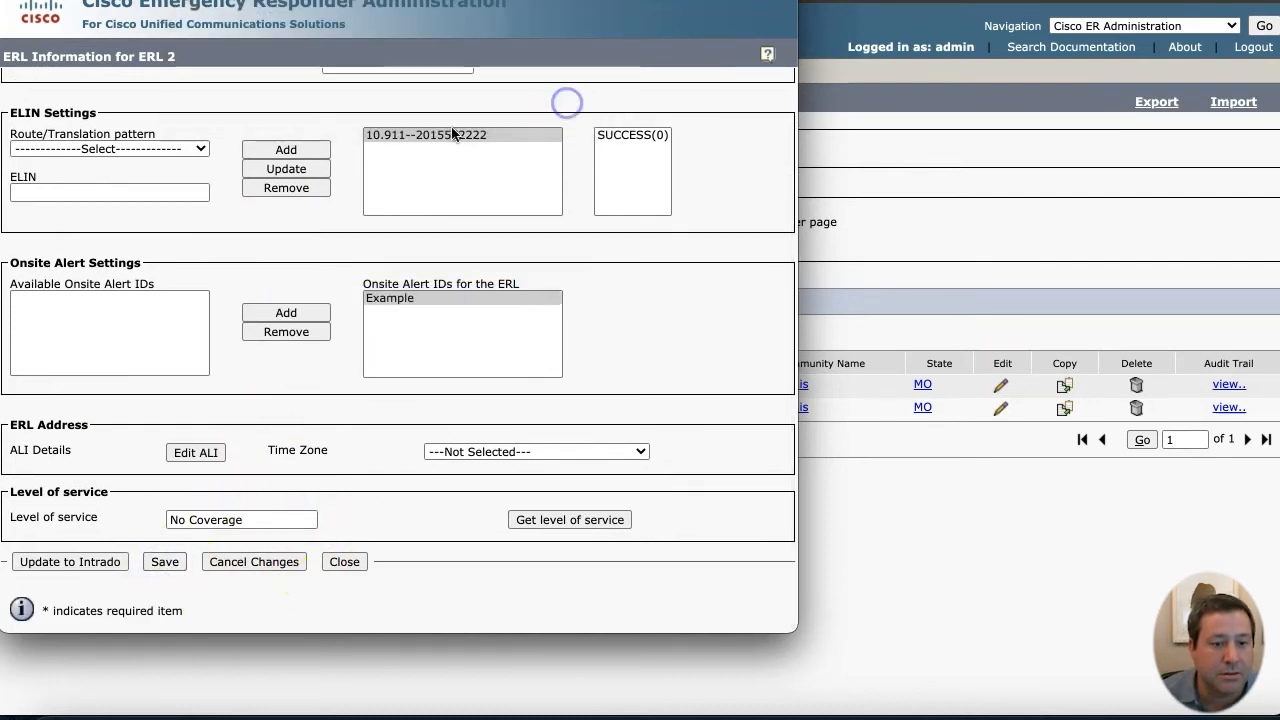
{"action": "left_click", "coordinate": [340, 627]}
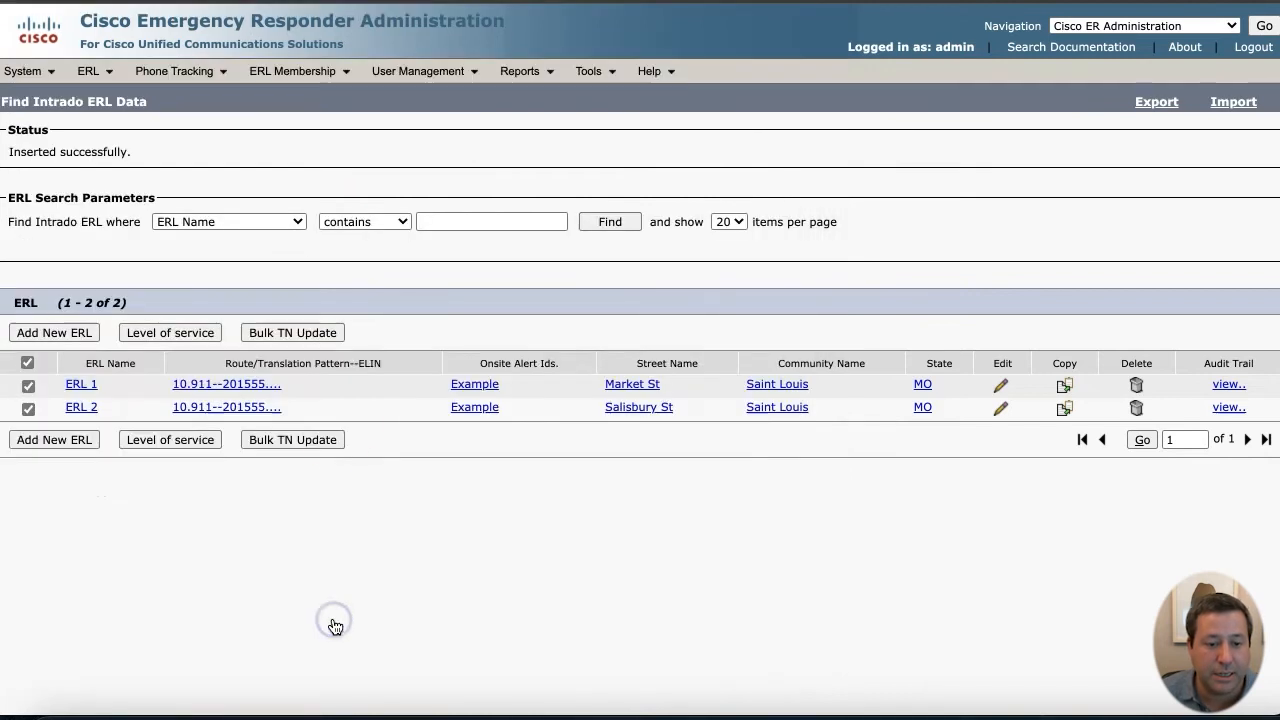
- Run a Bulk TN Update on both ERL 1 and ERL 2
{"action": "left_click", "coordinate": [610, 221]}
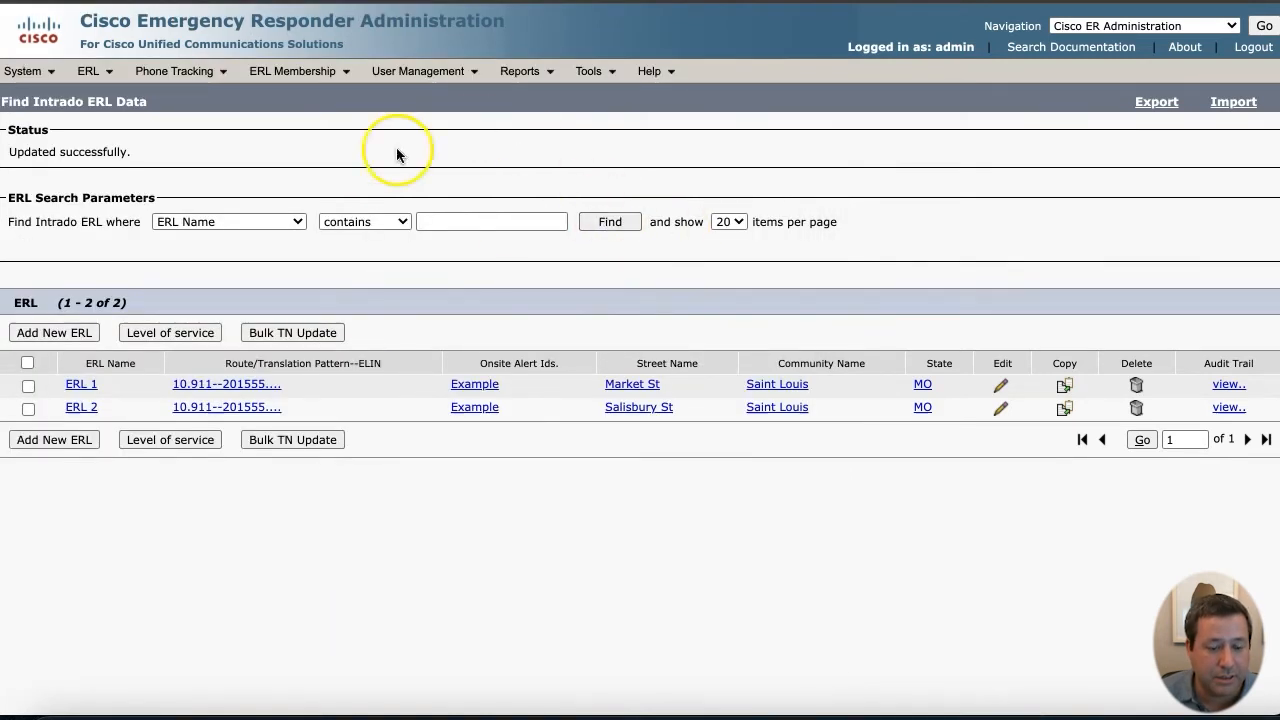
{"action": "left_click", "coordinate": [27, 362]}
{"action": "left_click", "coordinate": [282, 332]}
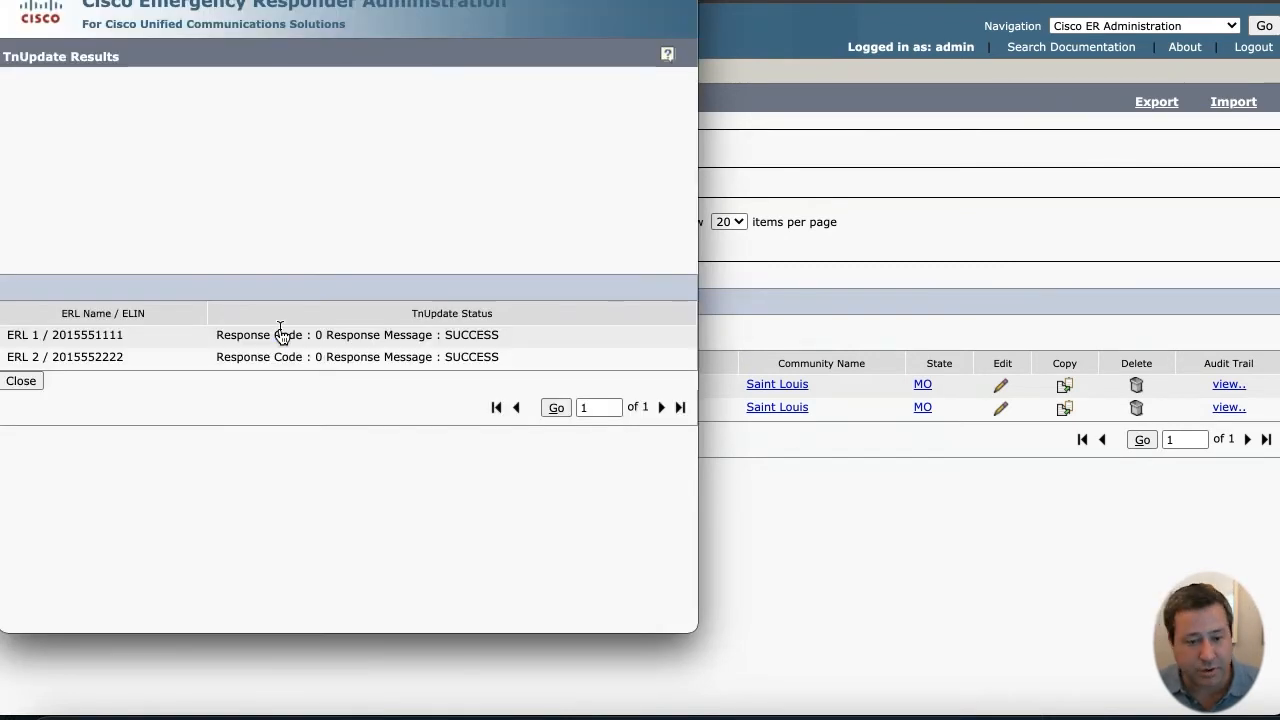
{"action": "left_click", "coordinate": [20, 381]}
{"action": "left_click", "coordinate": [99, 176]}
- Go to the Off-Premises ERL search and list page
{"action": "left_click", "coordinate": [88, 71]}
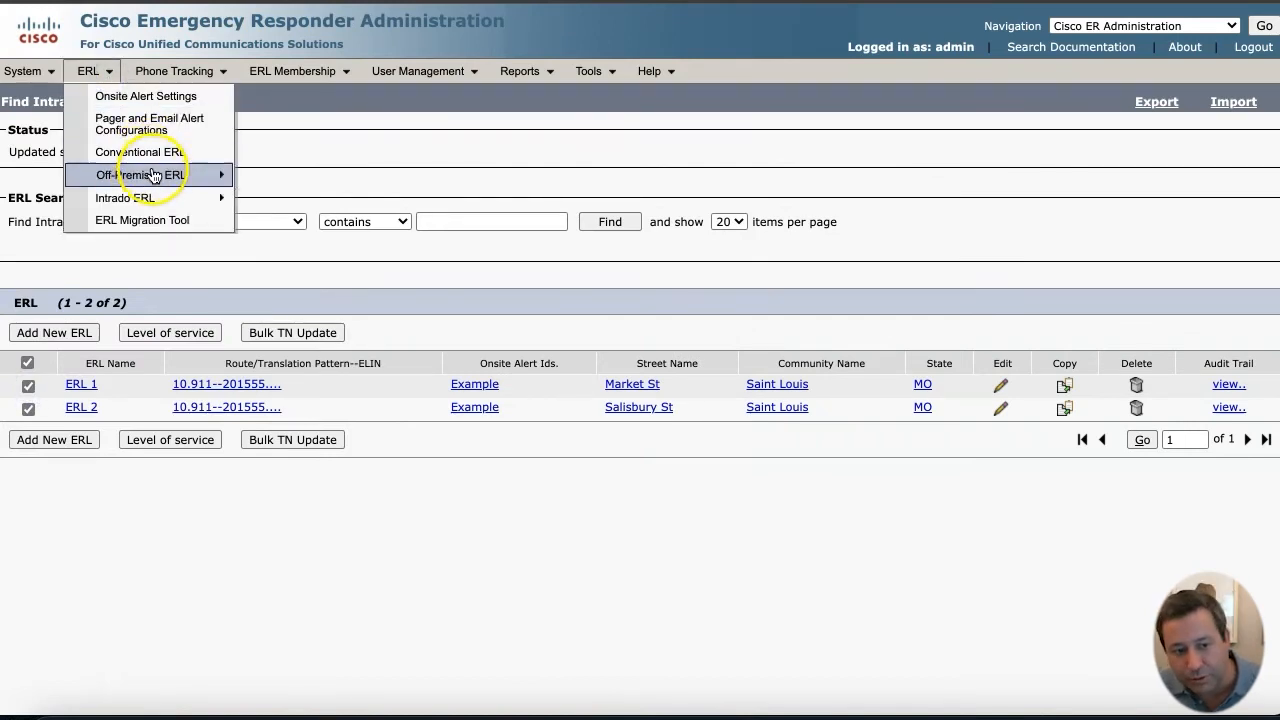
{"action": "mouse_move", "coordinate": [180, 175]}
{"action": "left_click", "coordinate": [278, 177]}
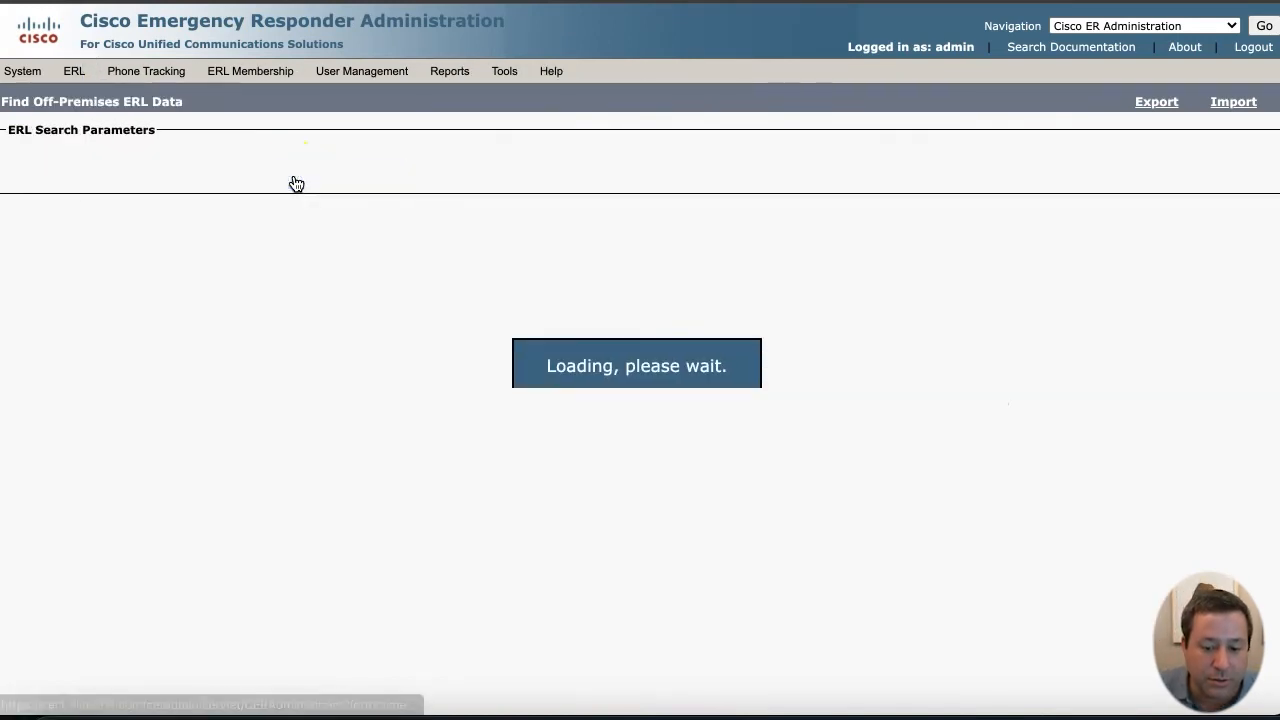
- Start off-premises ERL 'OFP-erl', adding route pattern 10.911 and the Example onsite alert
{"action": "left_click", "coordinate": [598, 222]}
{"action": "left_click", "coordinate": [78, 336]}
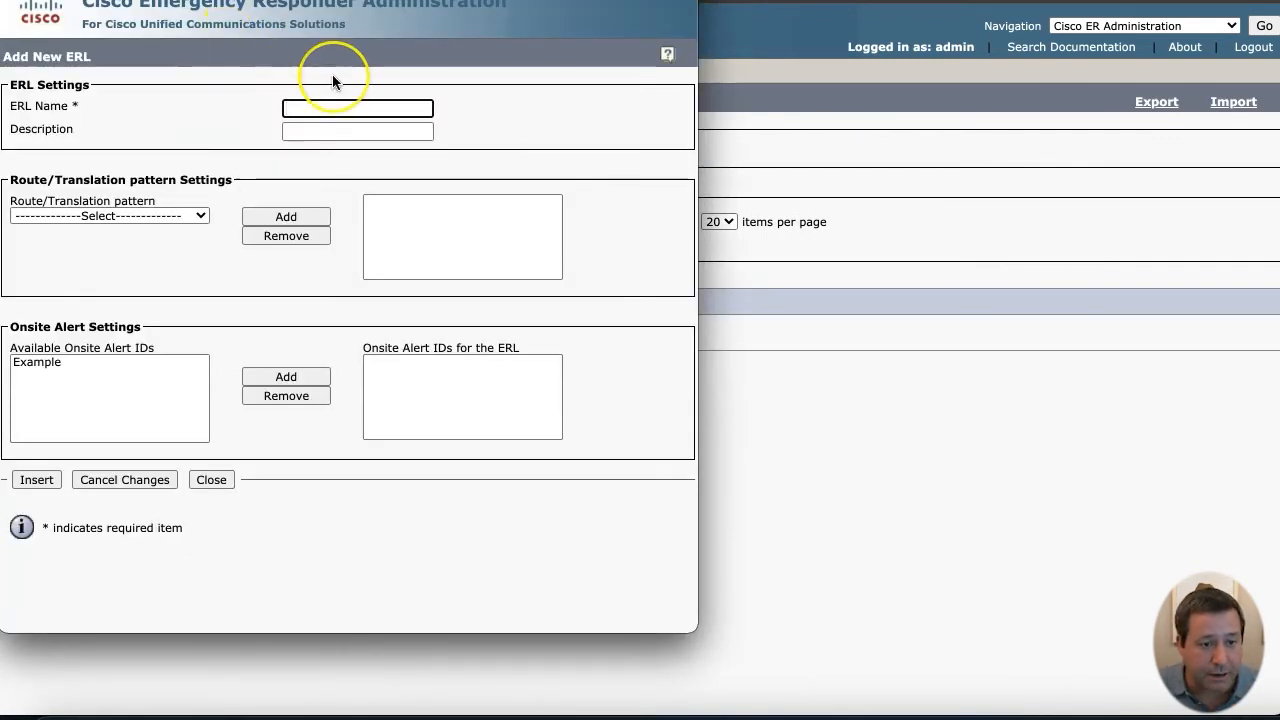
{"action": "type", "text": "OFP-erl"}
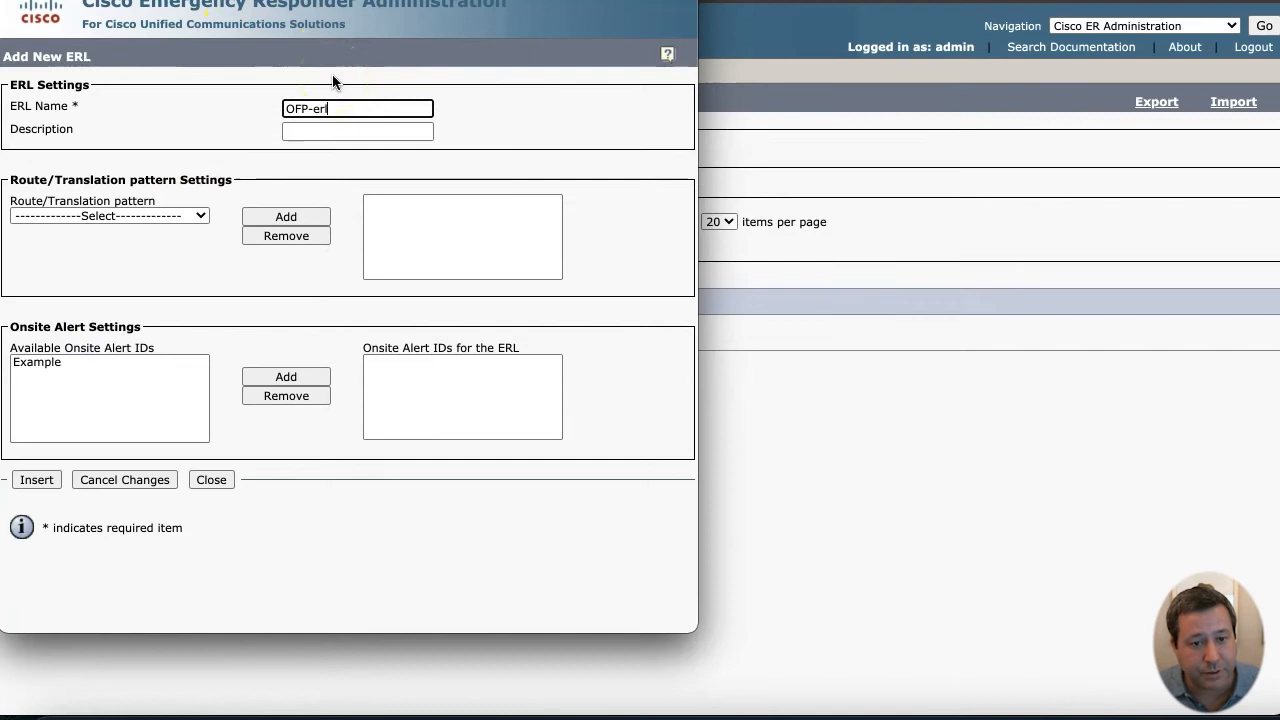
{"action": "key", "text": "Tab"}
{"action": "left_click_drag", "start_coordinate": [200, 215], "coordinate": [190, 249]}
{"action": "left_click", "coordinate": [284, 216]}
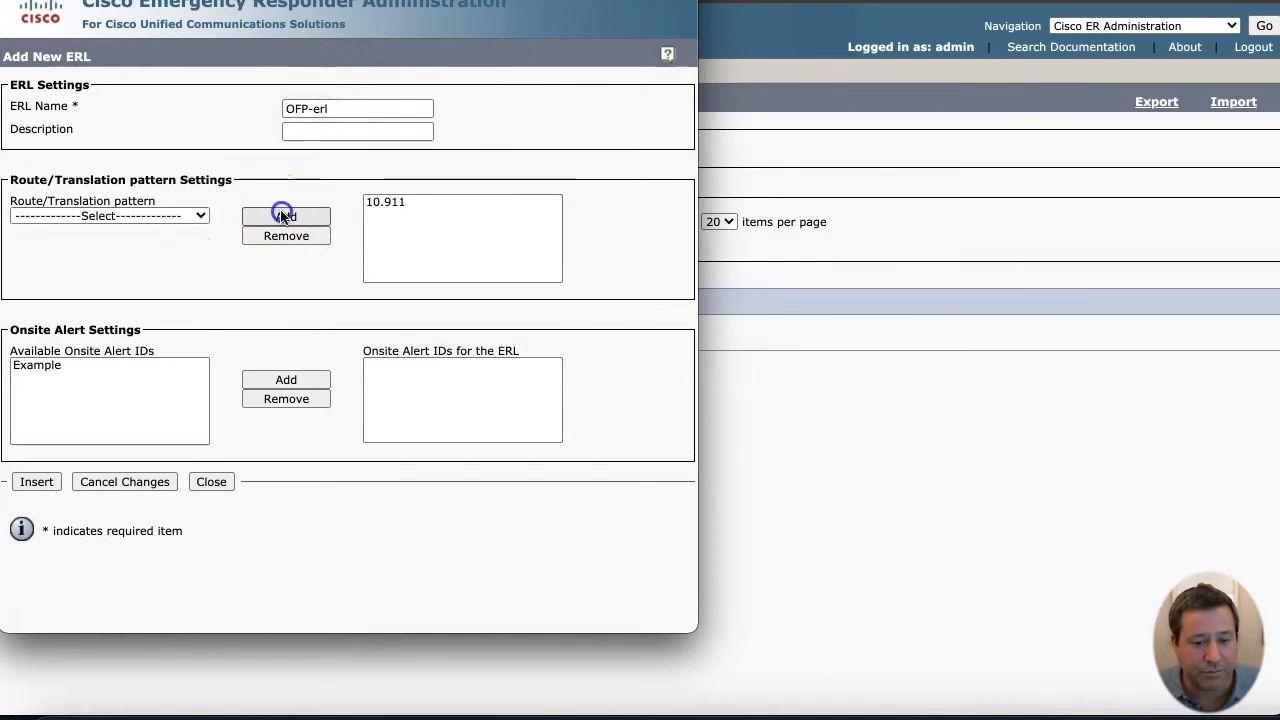
{"action": "left_click", "coordinate": [117, 372]}
{"action": "left_click", "coordinate": [272, 376]}
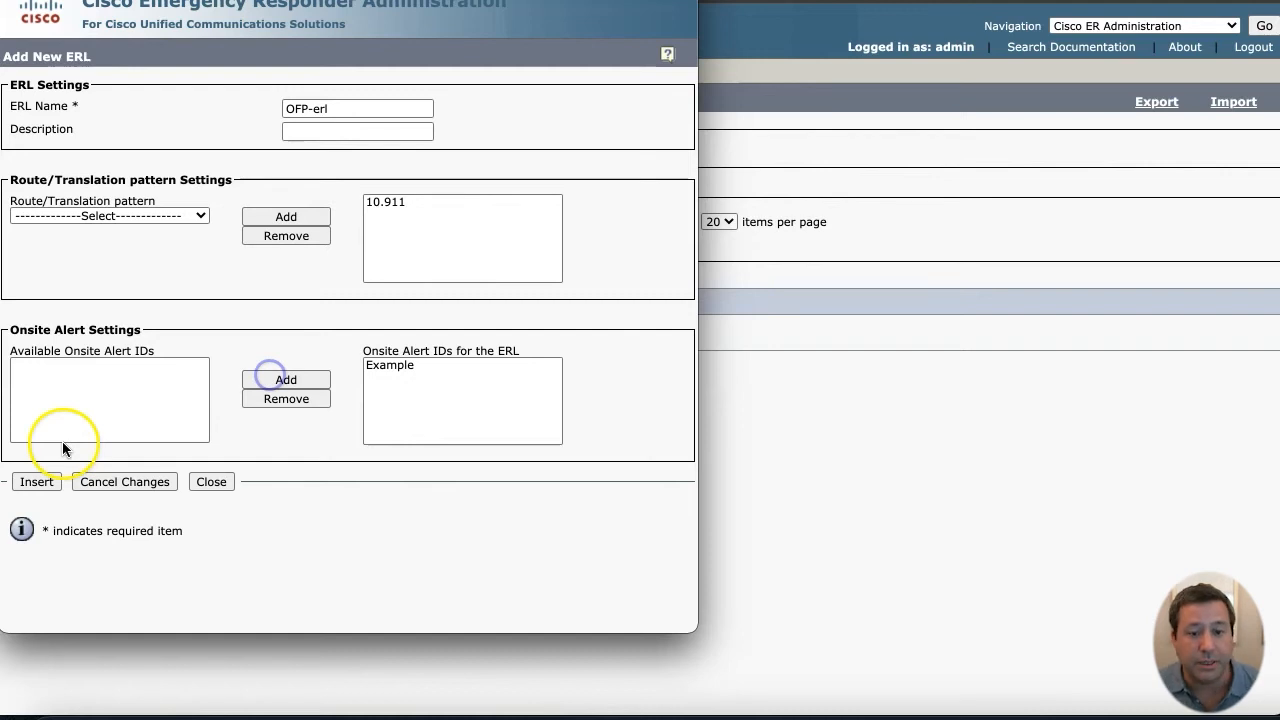
- Insert OFP-erl and start a new IP subnet entry
{"action": "left_click", "coordinate": [35, 481]}
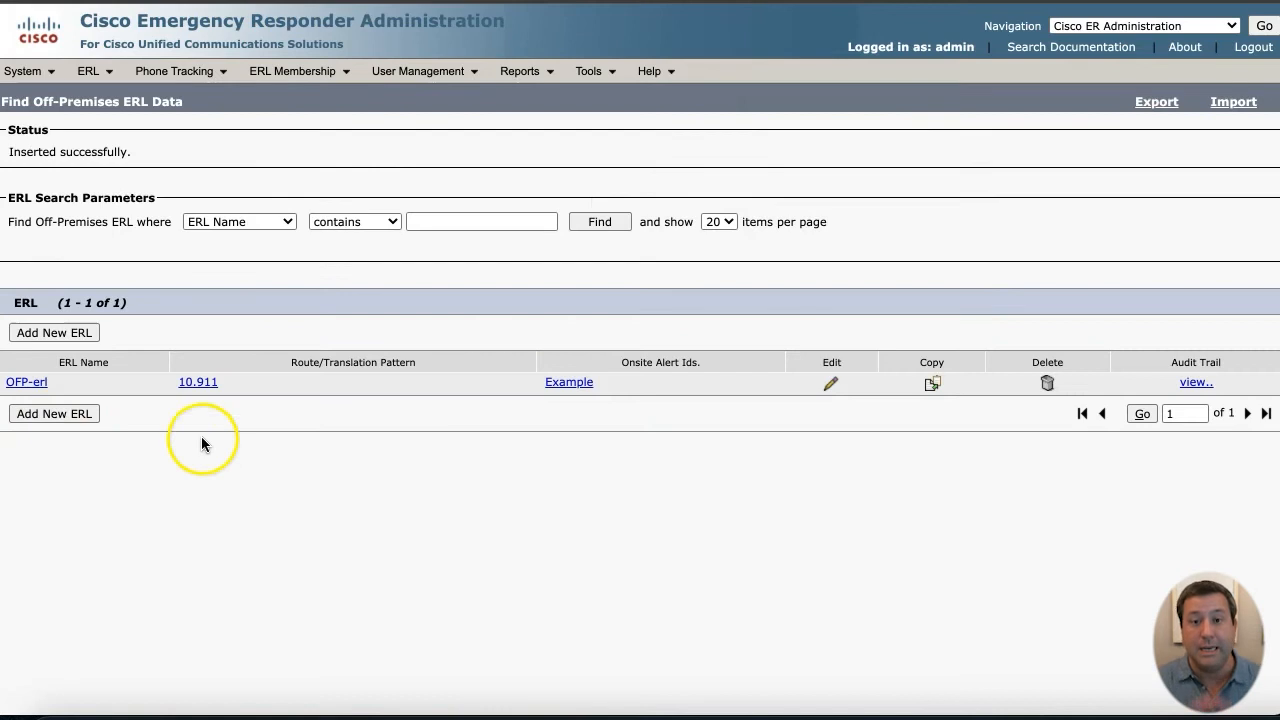
{"action": "mouse_move", "coordinate": [172, 68]}
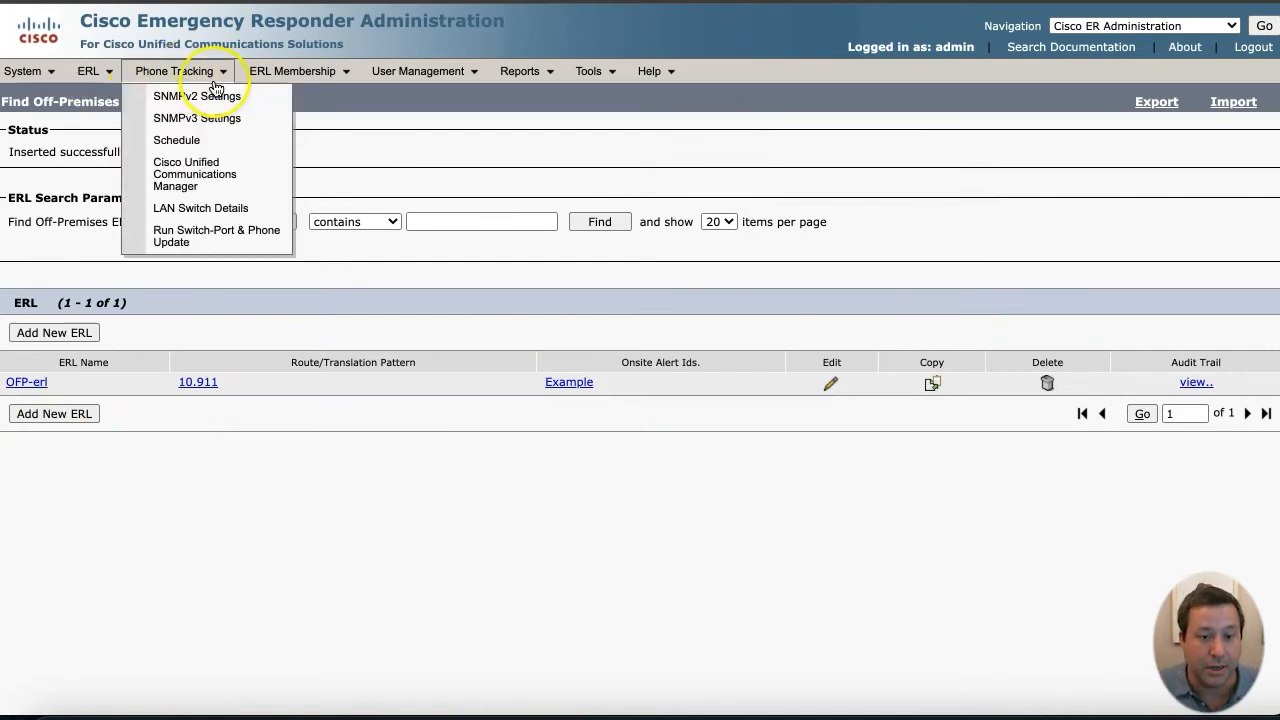
{"action": "mouse_move", "coordinate": [292, 71]}
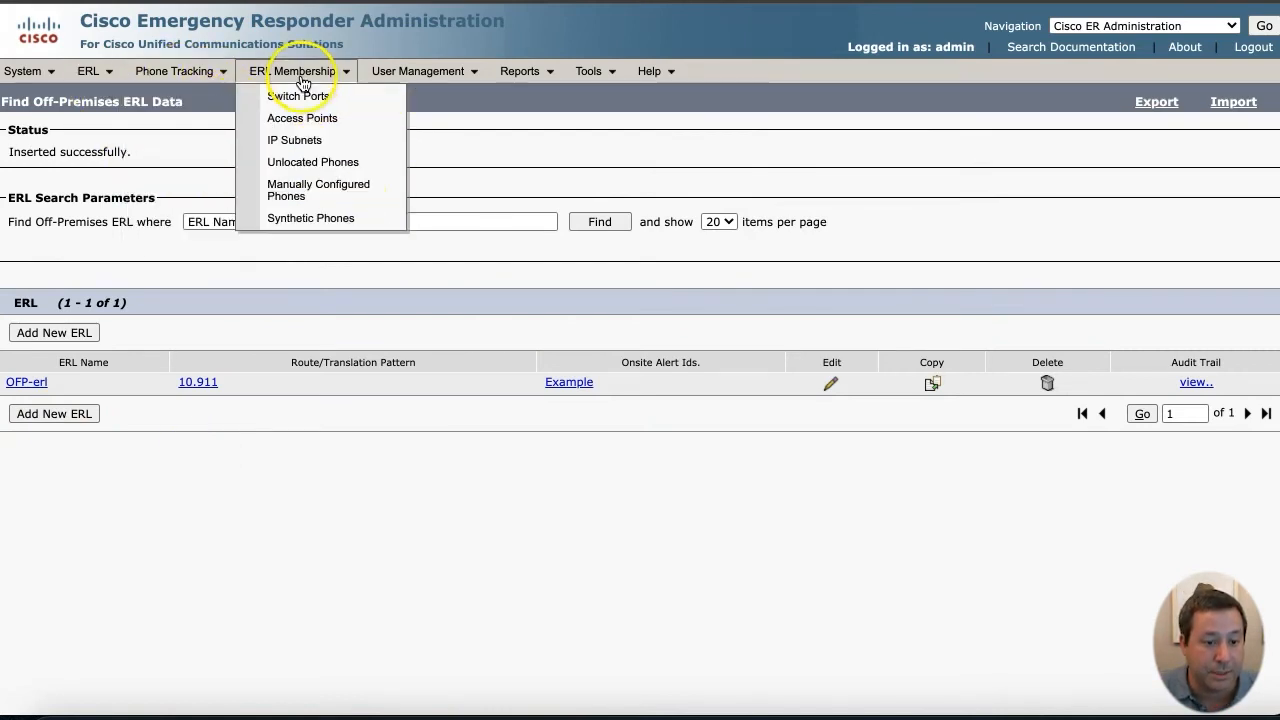
{"action": "left_click", "coordinate": [305, 142]}
{"action": "left_click", "coordinate": [90, 333]}
- Enter subnet 10.99.30.0, mask 255.255.255.0, location 'Site to Site VPN'
{"action": "left_click", "coordinate": [535, 221]}
{"action": "type", "text": "10.99.30.0"}
{"action": "key", "text": "Tab"}
{"action": "type", "text": "255"}
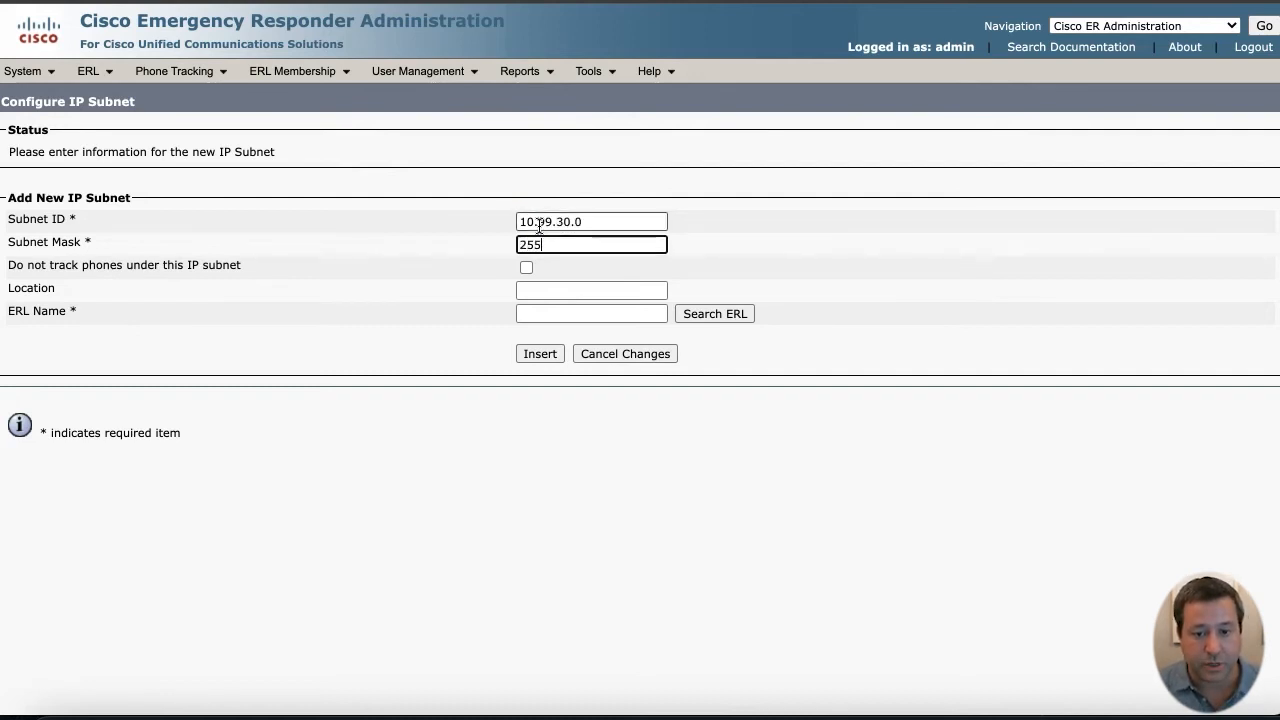
{"action": "type", "text": ".255.255.0"}
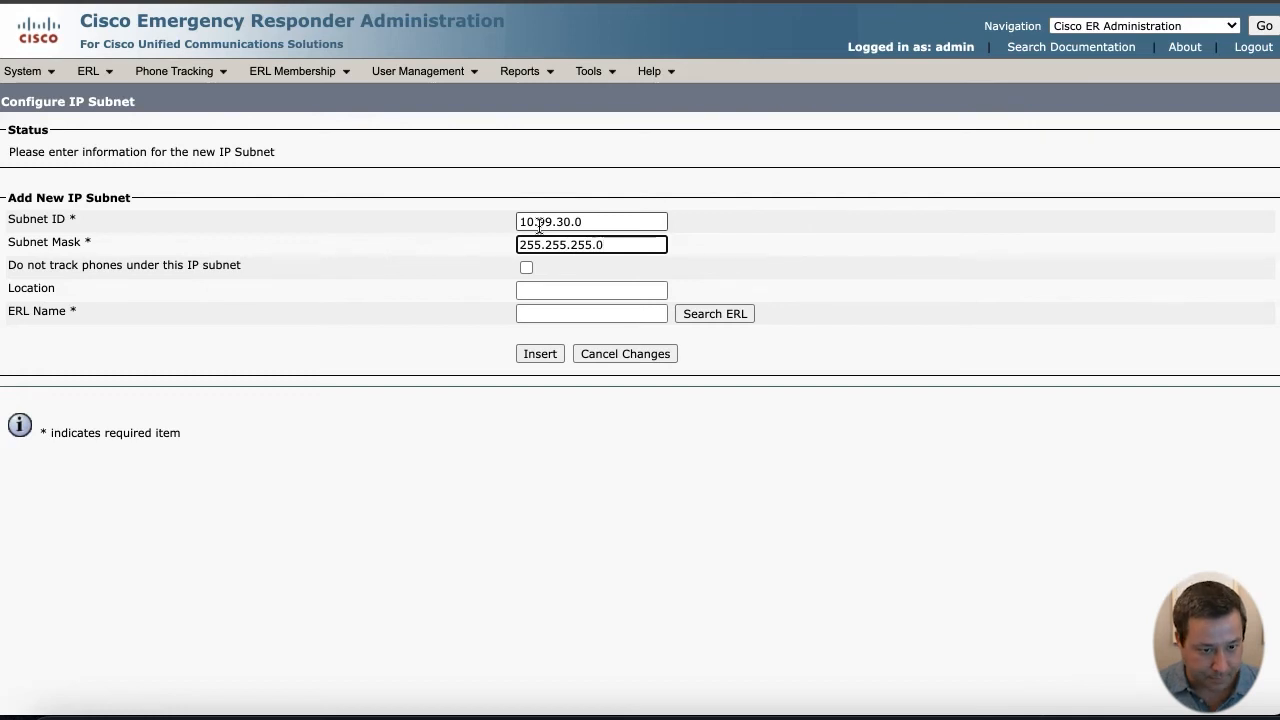
{"action": "left_click", "coordinate": [531, 289]}
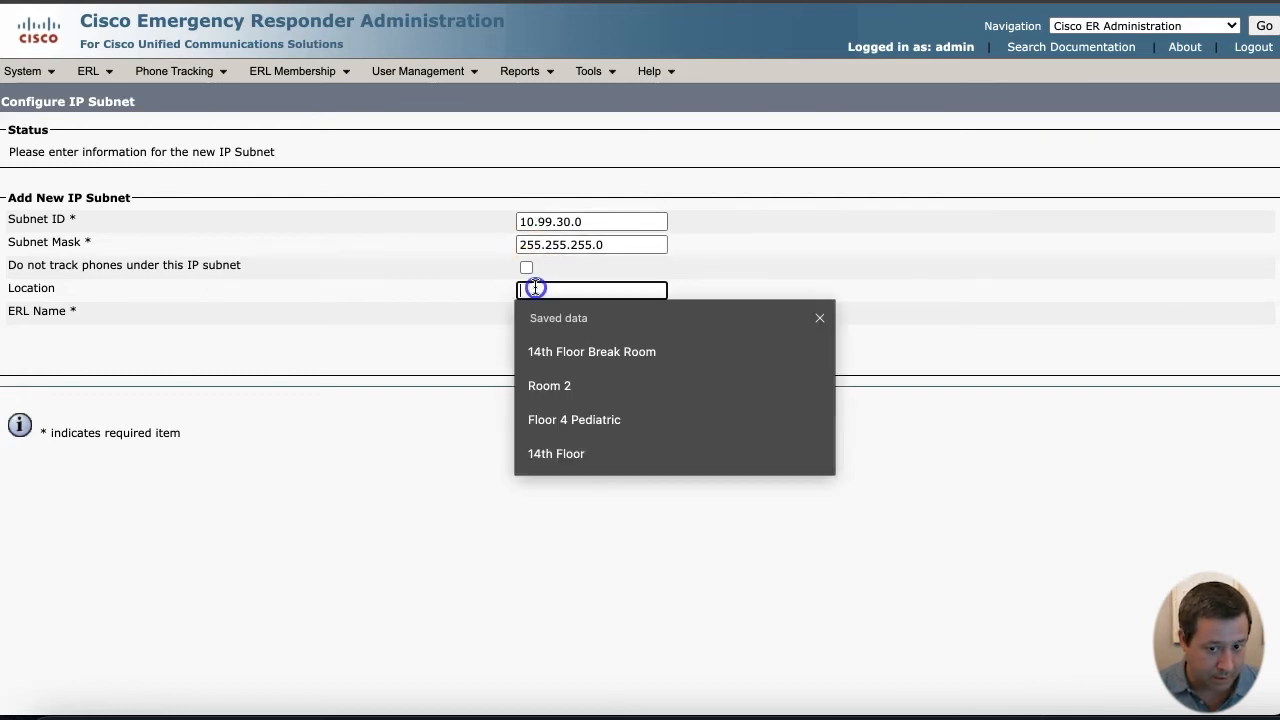
{"action": "type", "text": "Site to Site VPN"}
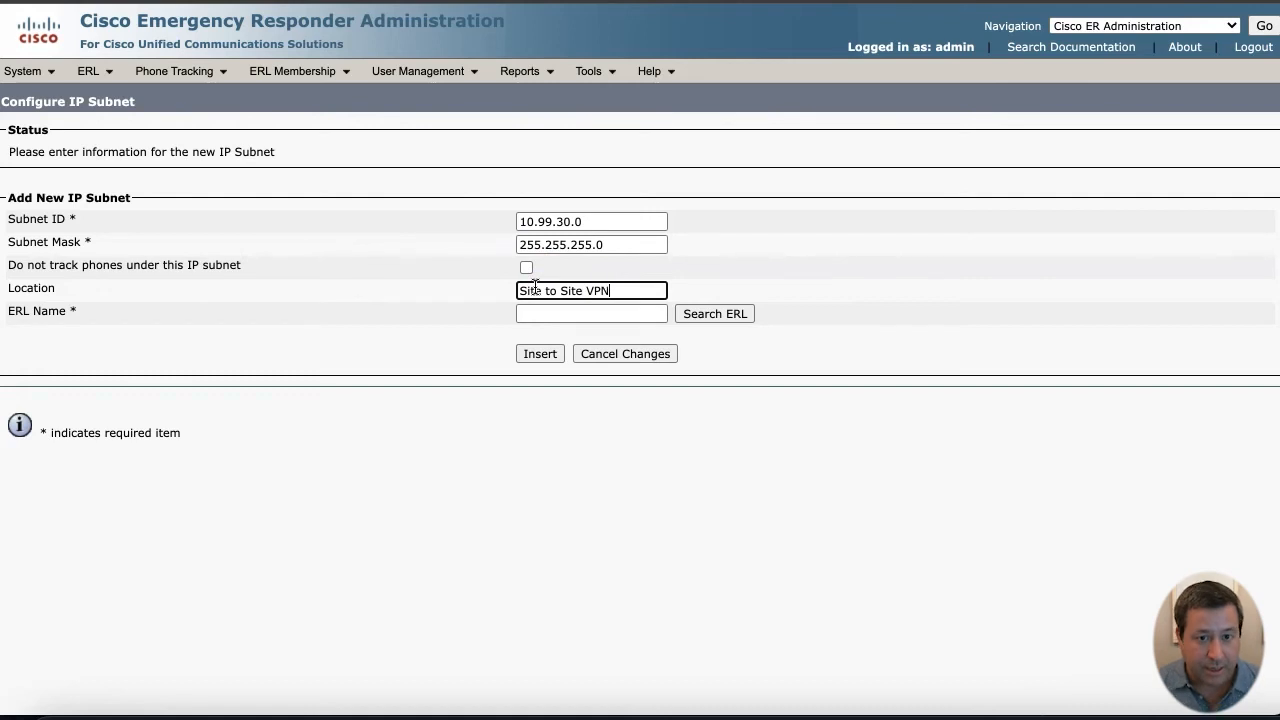
- Assign off-premises ERL OFP-erl, insert the subnet without the phone update, then return to subnets
{"action": "left_click", "coordinate": [736, 315]}
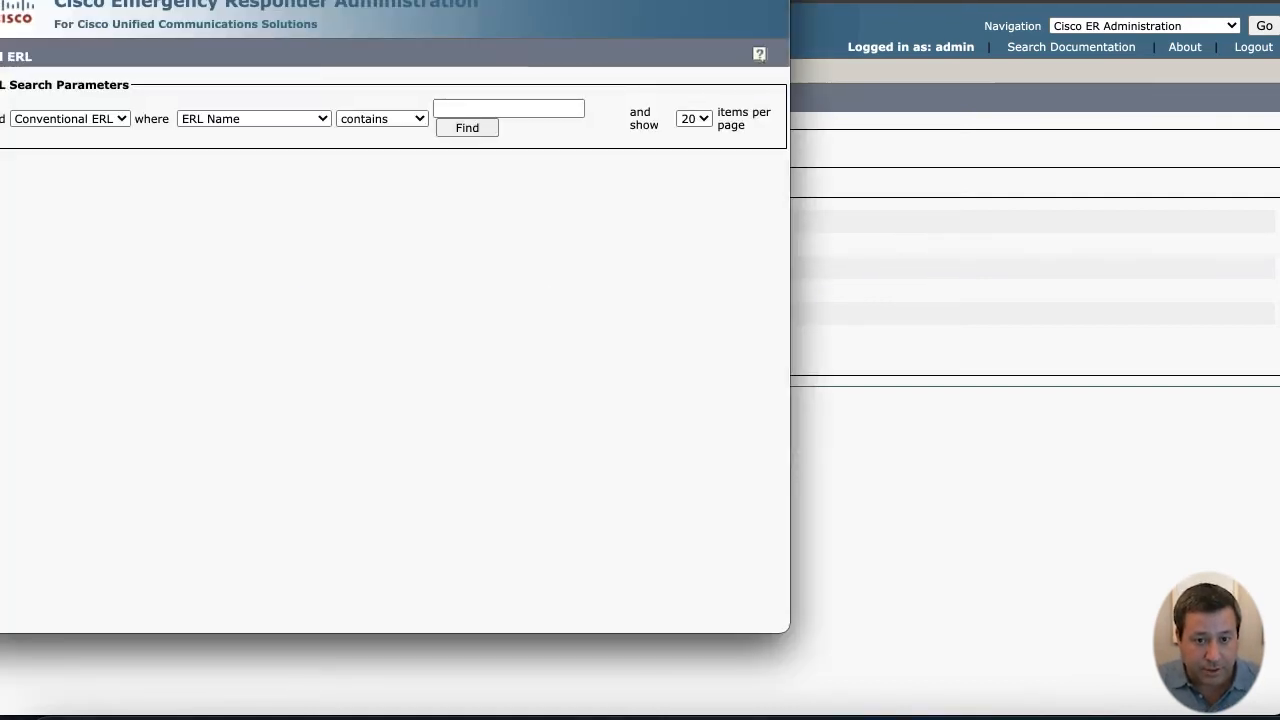
{"action": "left_click", "coordinate": [179, 159]}
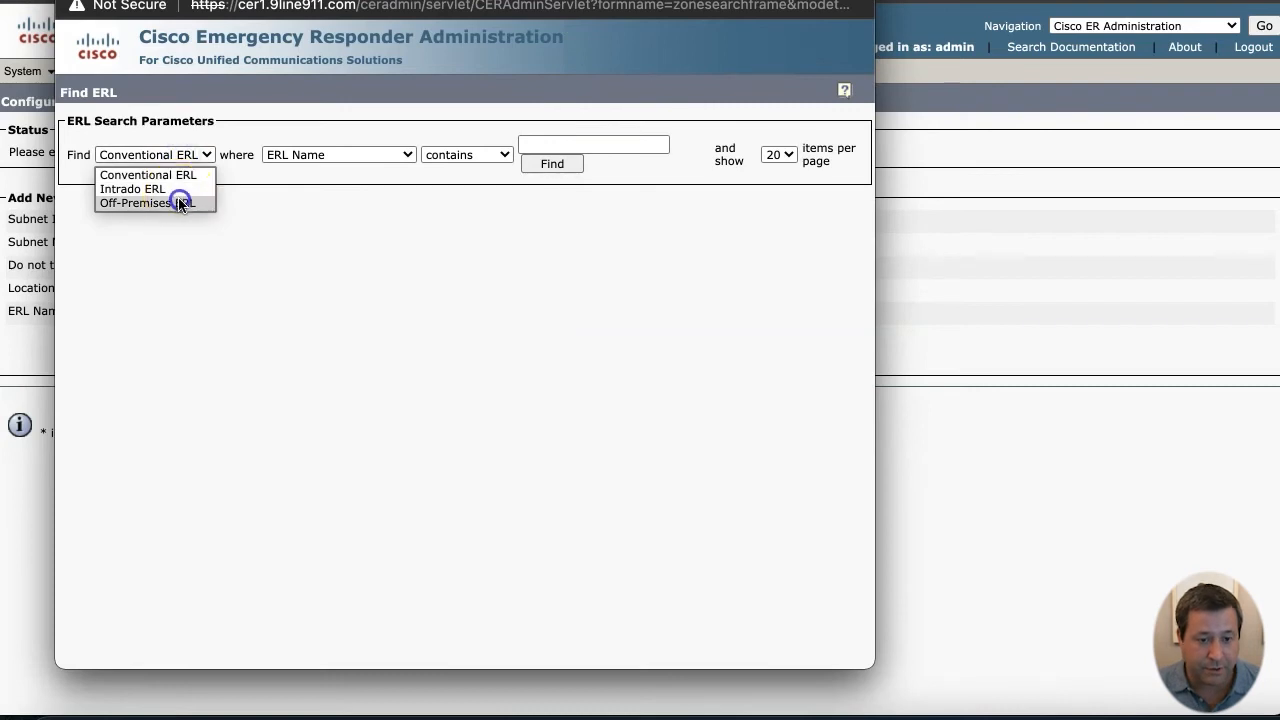
{"action": "left_click", "coordinate": [180, 202]}
{"action": "left_click", "coordinate": [519, 172]}
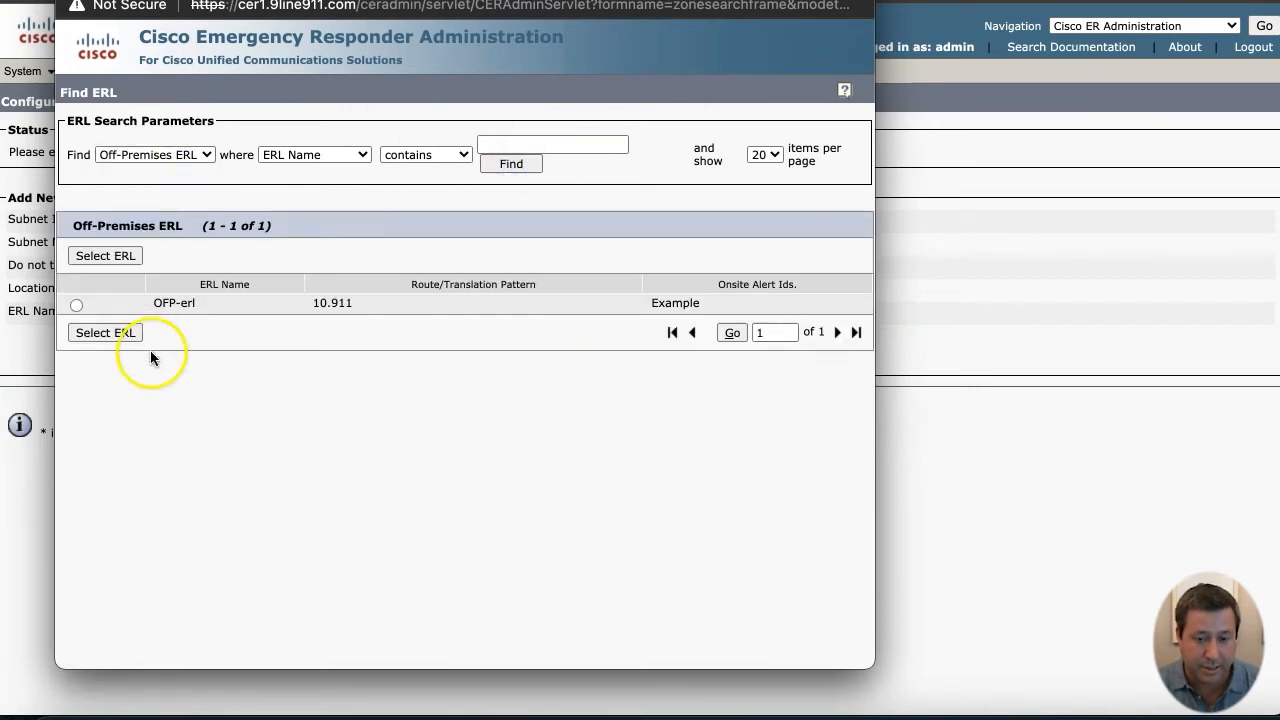
{"action": "left_click", "coordinate": [76, 305]}
{"action": "left_click", "coordinate": [90, 332]}
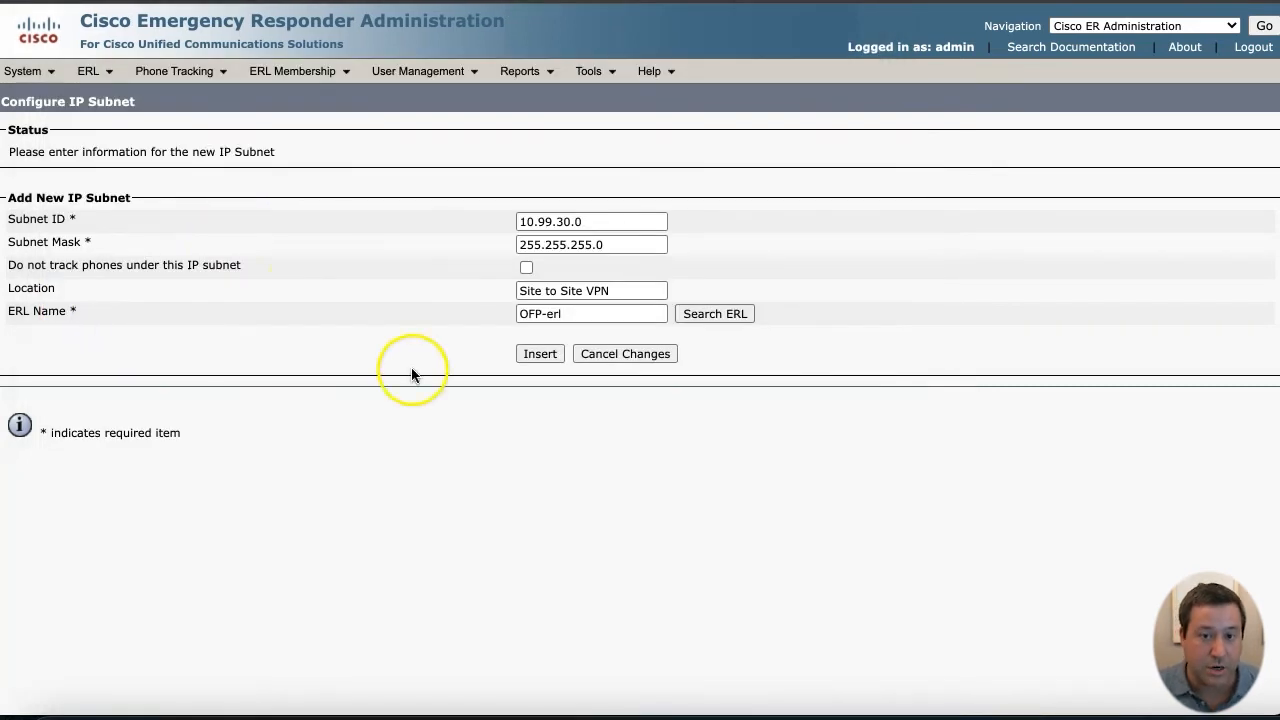
{"action": "left_click", "coordinate": [540, 357]}
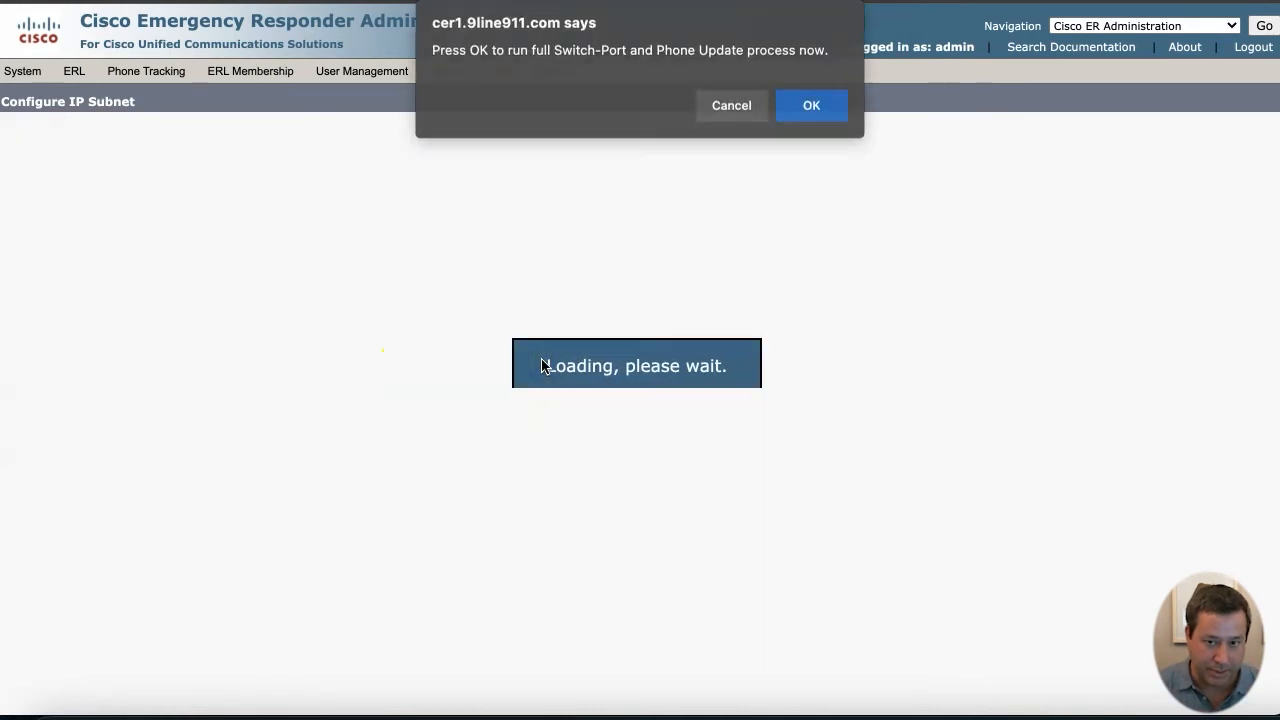
{"action": "left_click", "coordinate": [740, 105]}
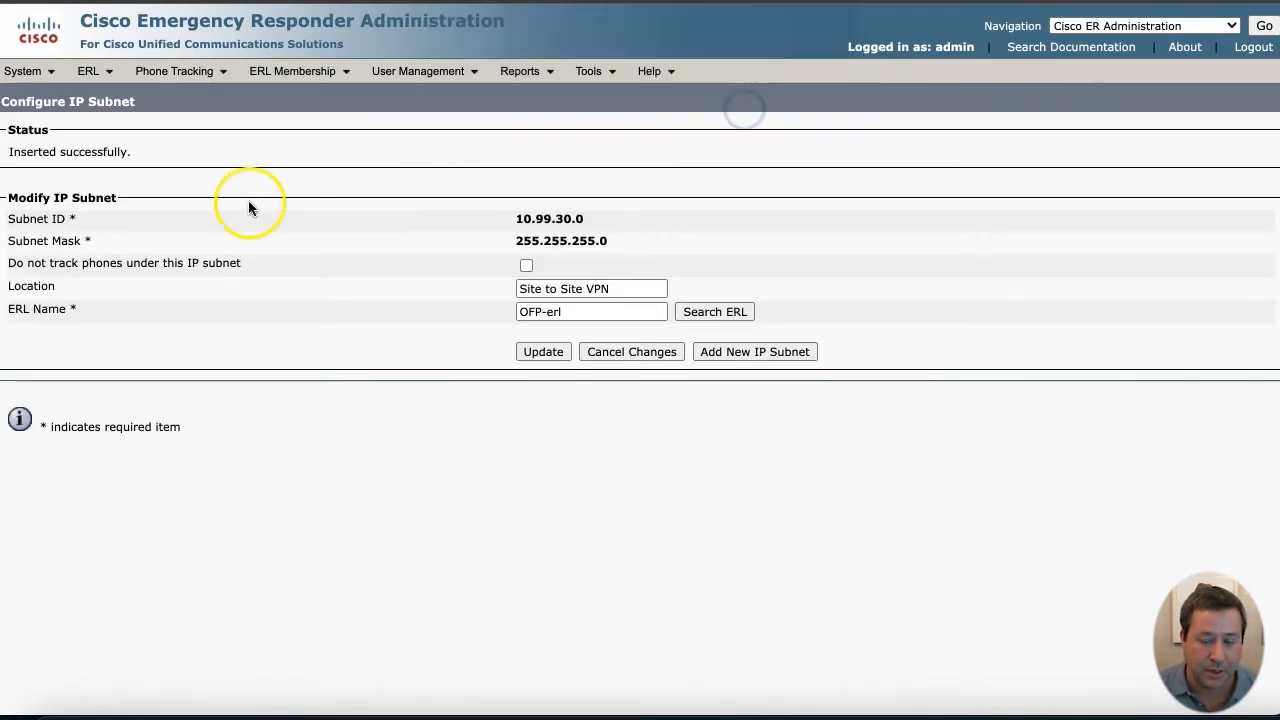
{"action": "left_click", "coordinate": [290, 71]}
{"action": "left_click", "coordinate": [295, 142]}
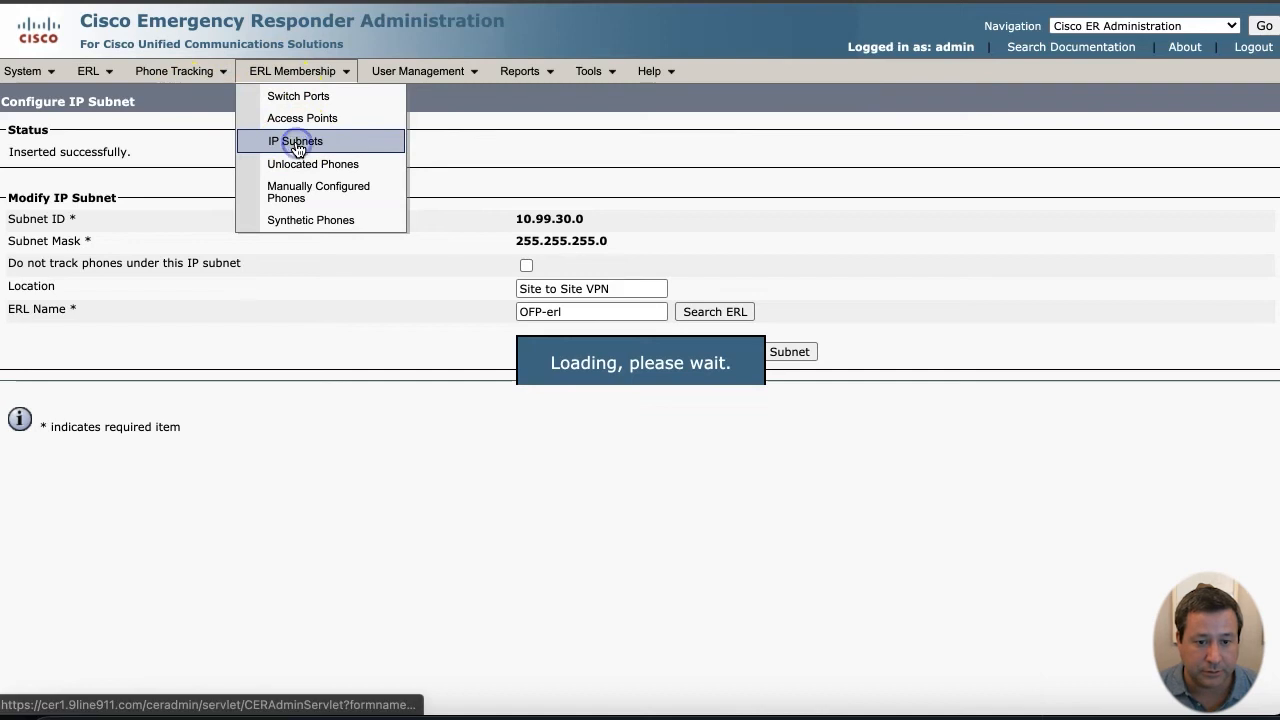
- Enter subnet 192.168.15.7, mask 255.255.255.255, location 'Expressway-C MRA'
{"action": "left_click", "coordinate": [110, 334]}
{"action": "left_click", "coordinate": [580, 220]}
{"action": "type", "text": "192.168.11.7"}
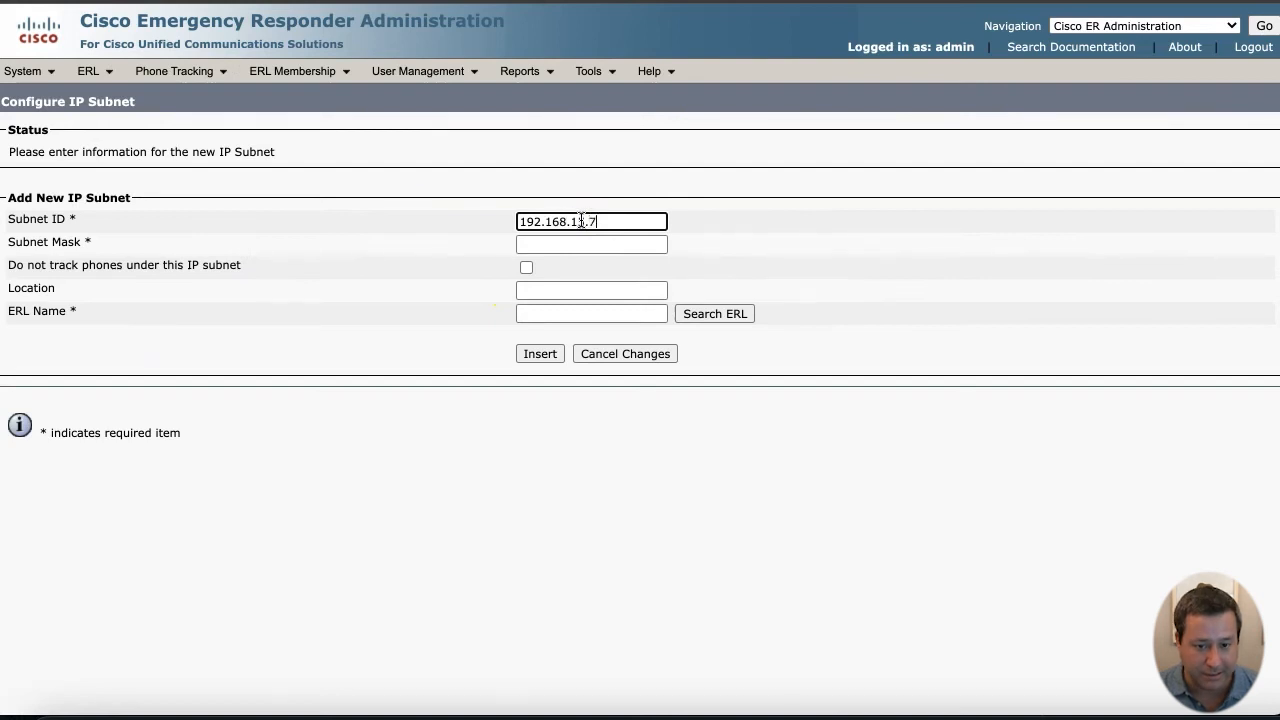
{"action": "key", "text": "Tab"}
{"action": "type", "text": "255.255.255.255"}
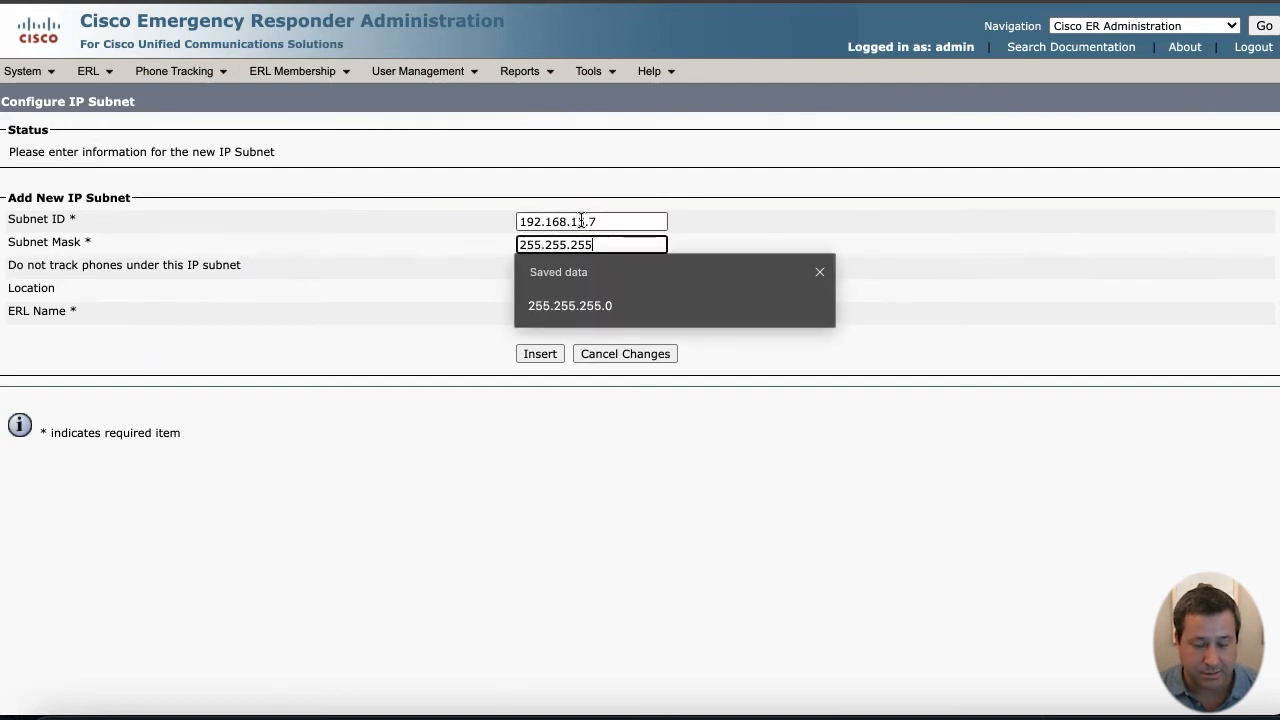
{"action": "key", "text": "Tab"}
{"action": "key", "text": "Tab"}
{"action": "type", "text": "Expressway-C MRA"}
- Assign off-premises ERL OFP-erl, insert the subnet, and run the full phone update
{"action": "left_click", "coordinate": [705, 315]}
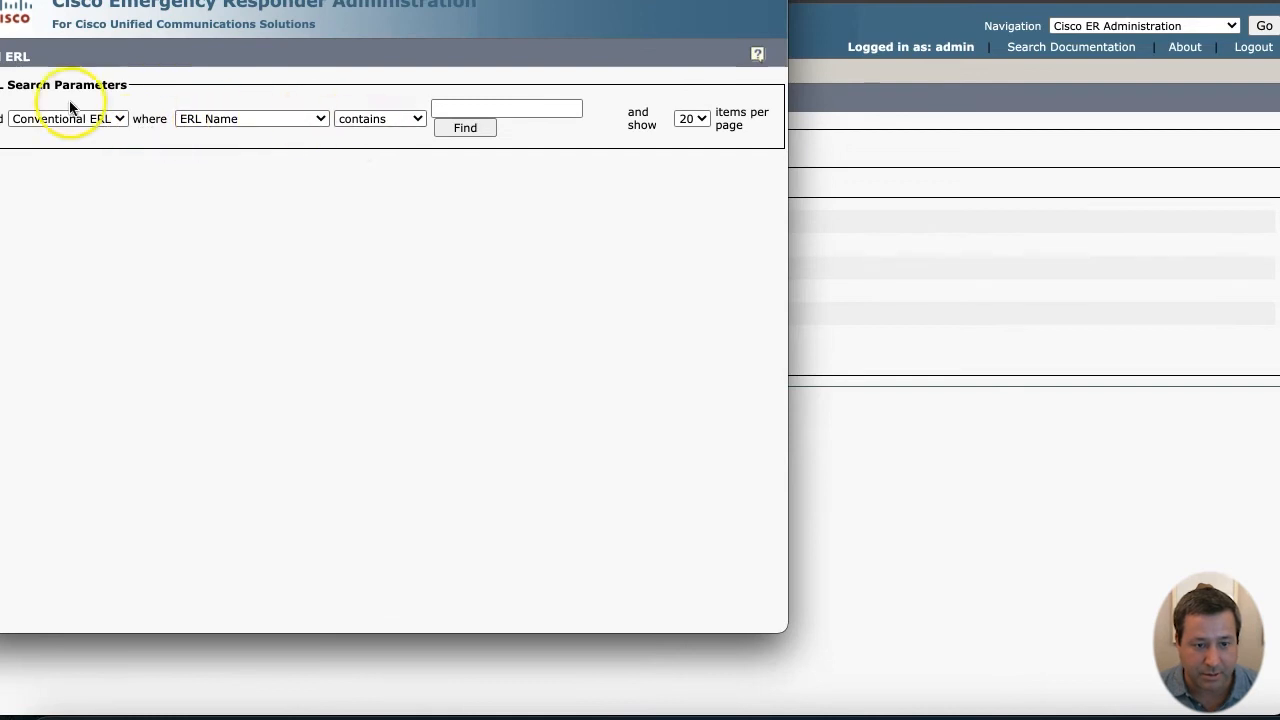
{"action": "left_click", "coordinate": [70, 118]}
{"action": "left_click", "coordinate": [74, 164]}
{"action": "left_click", "coordinate": [423, 130]}
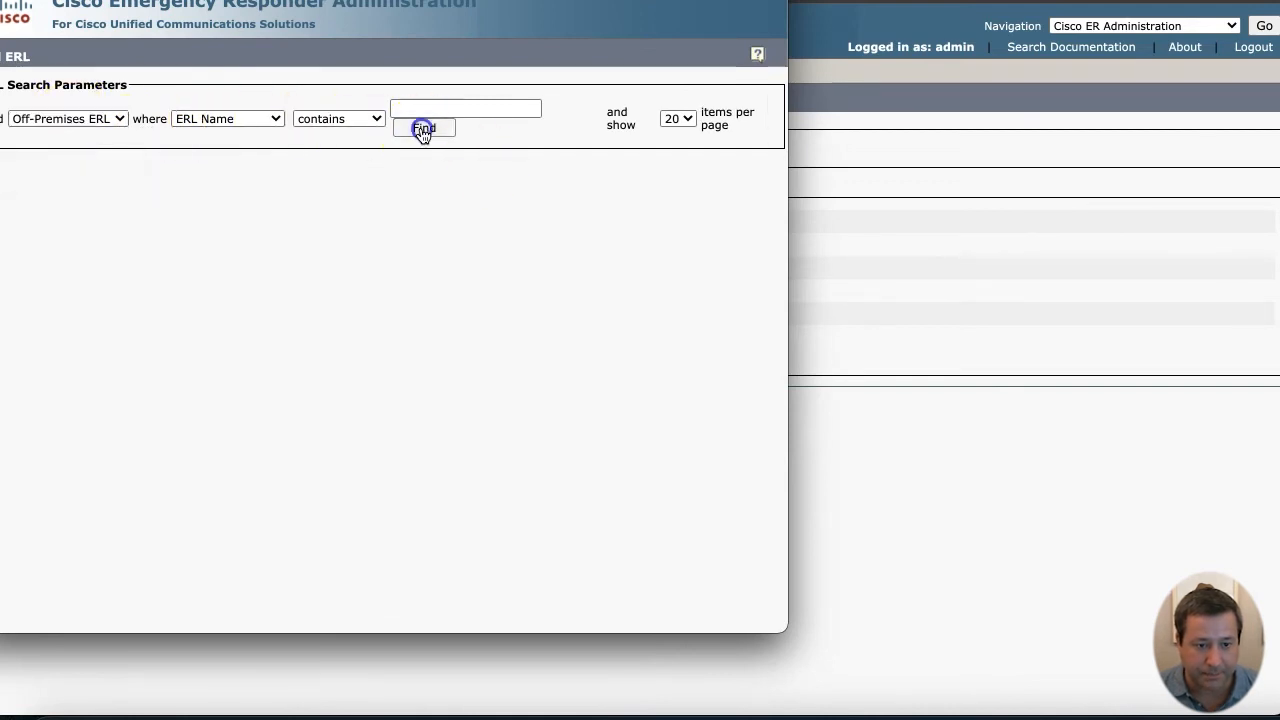
{"action": "left_click_drag", "start_coordinate": [165, 2], "coordinate": [224, 18]}
{"action": "left_click", "coordinate": [52, 313]}
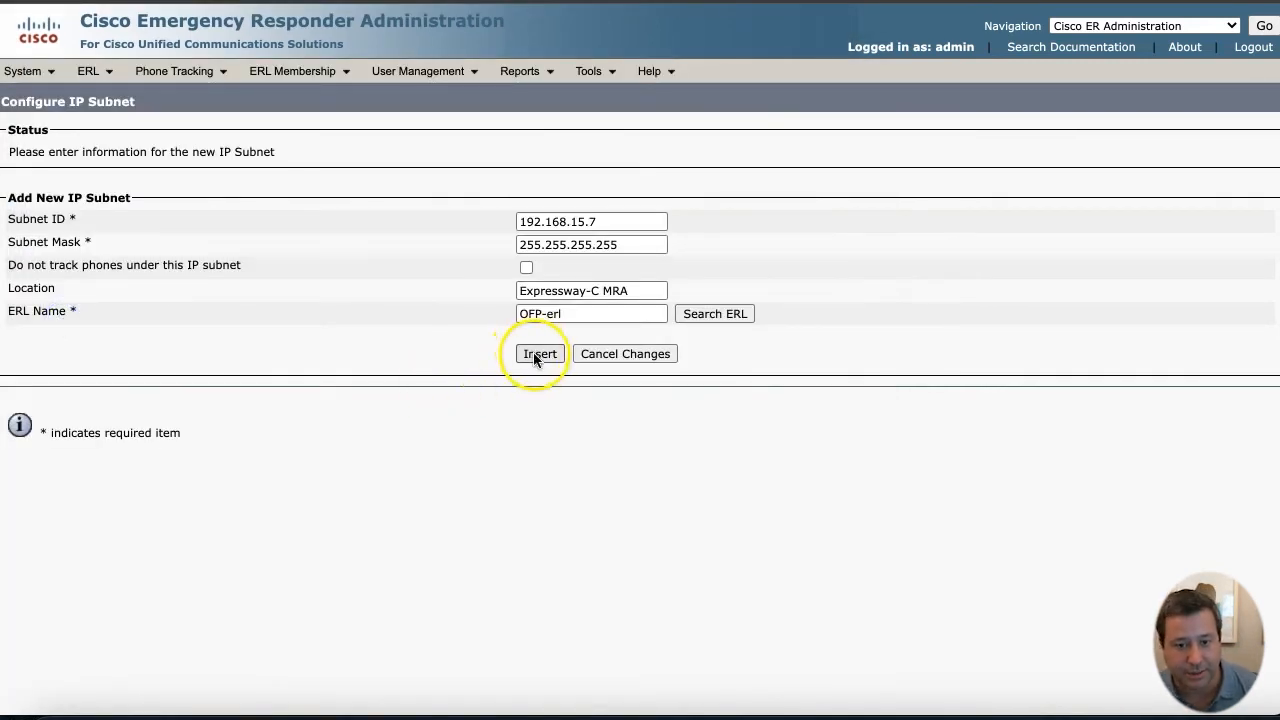
{"action": "left_click", "coordinate": [538, 354]}
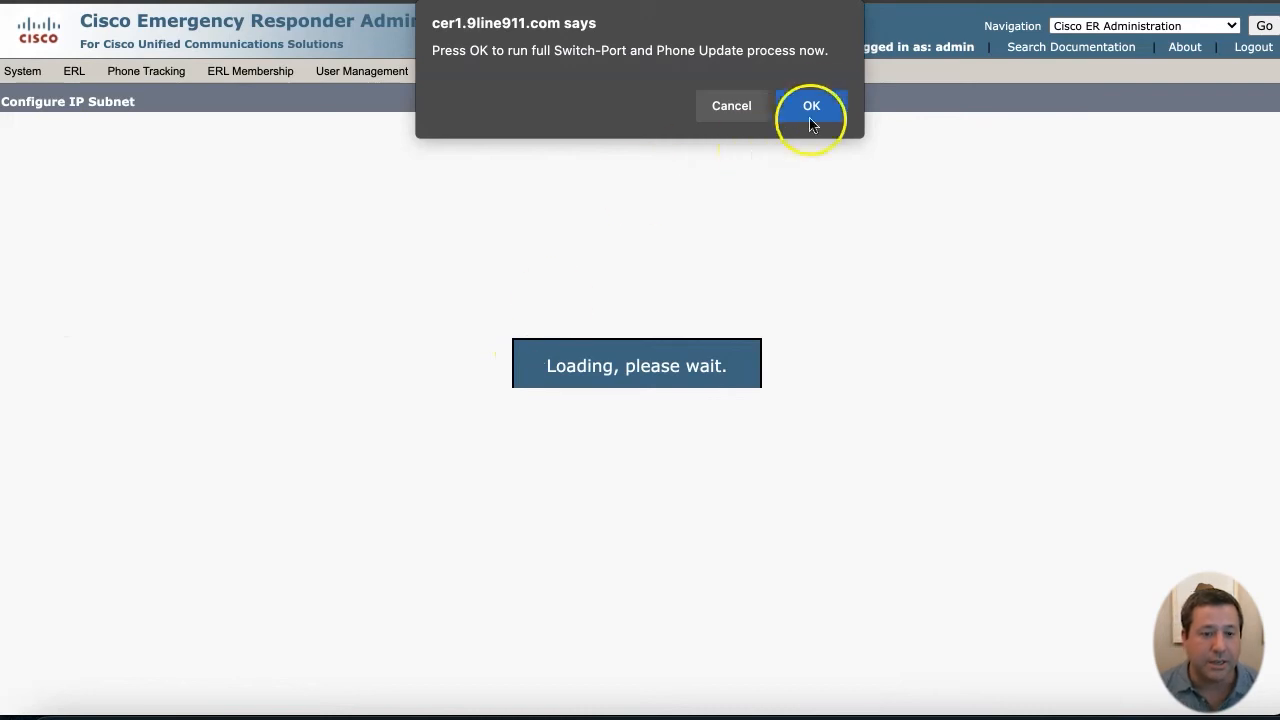
{"action": "left_click", "coordinate": [811, 106]}
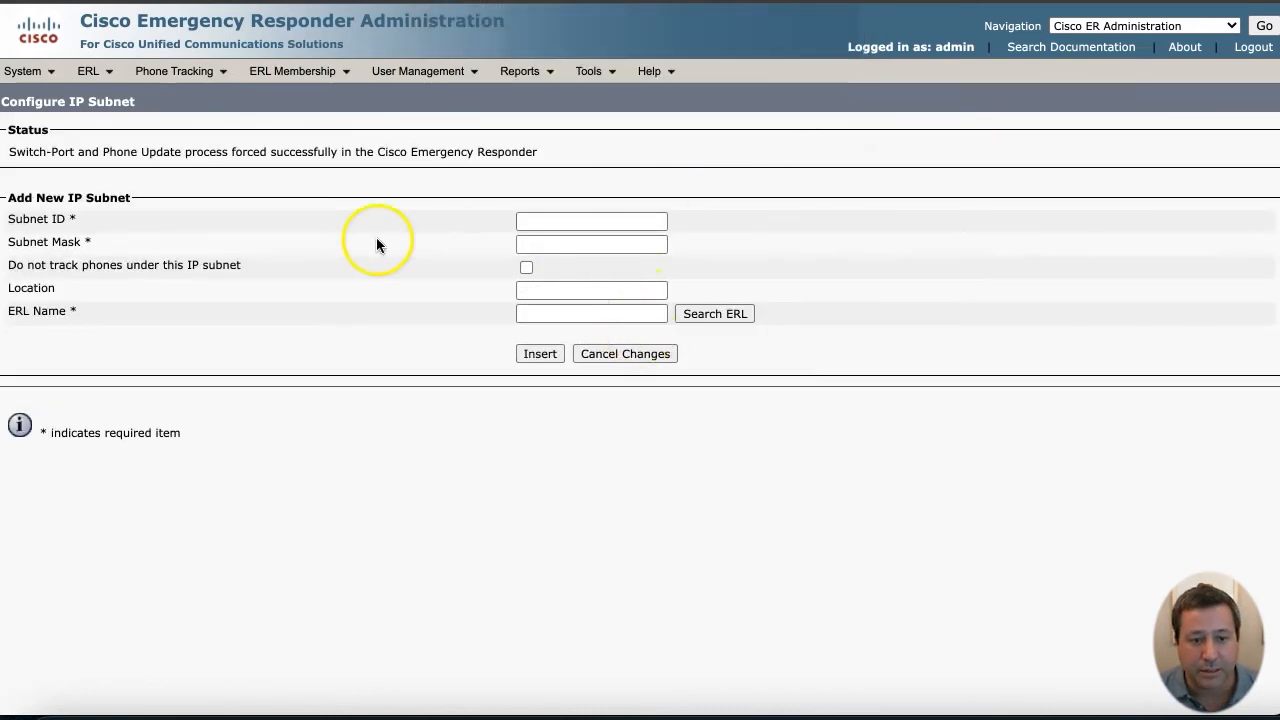
- List all configured IP subnets and begin adding another
{"action": "left_click", "coordinate": [290, 72]}
{"action": "left_click", "coordinate": [288, 143]}
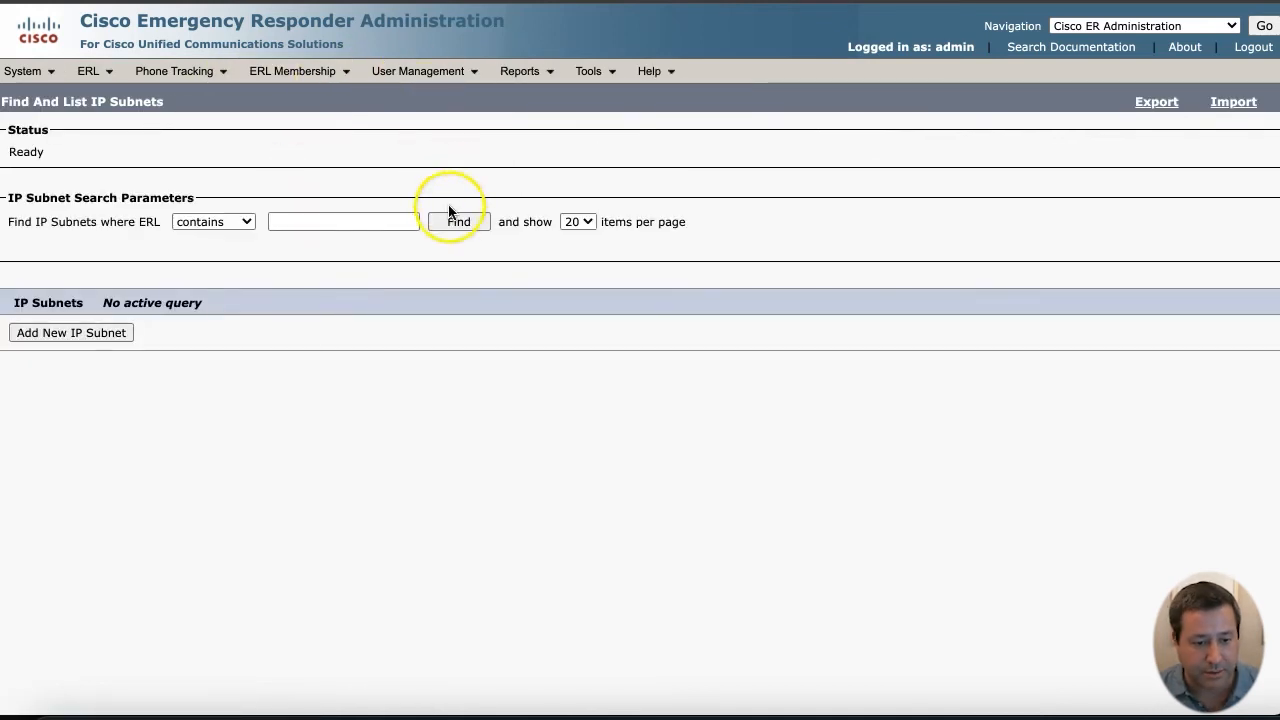
{"action": "left_click", "coordinate": [455, 221]}
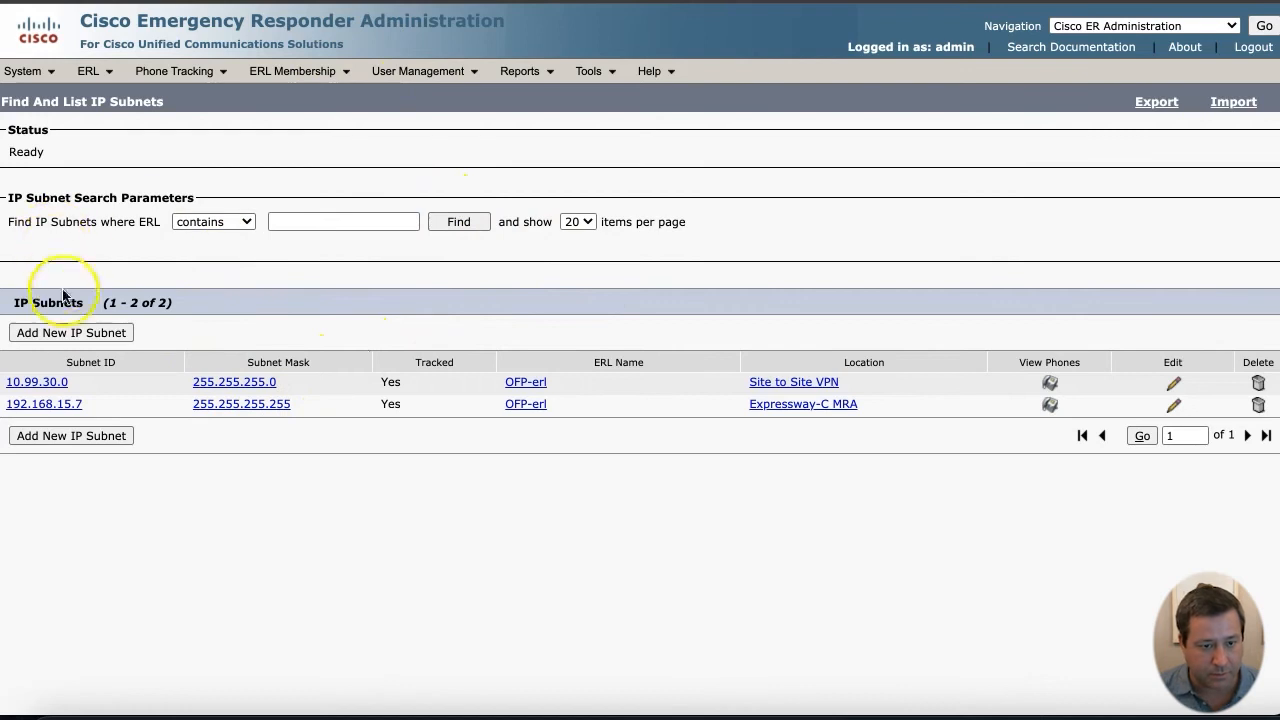
{"action": "left_click", "coordinate": [66, 332]}
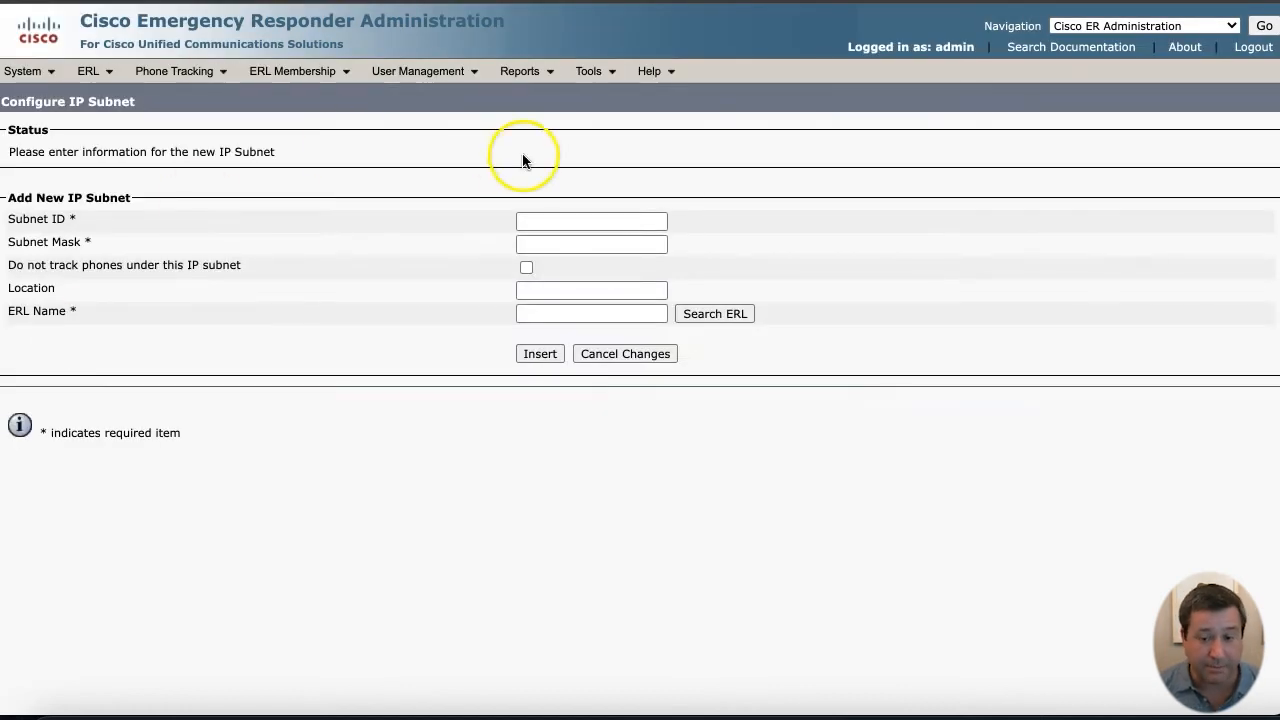
- Enter subnet 10.99.20.0, mask 255.255.255.0, location 'ERL 1'
{"action": "left_click", "coordinate": [558, 222]}
{"action": "type", "text": "1"}
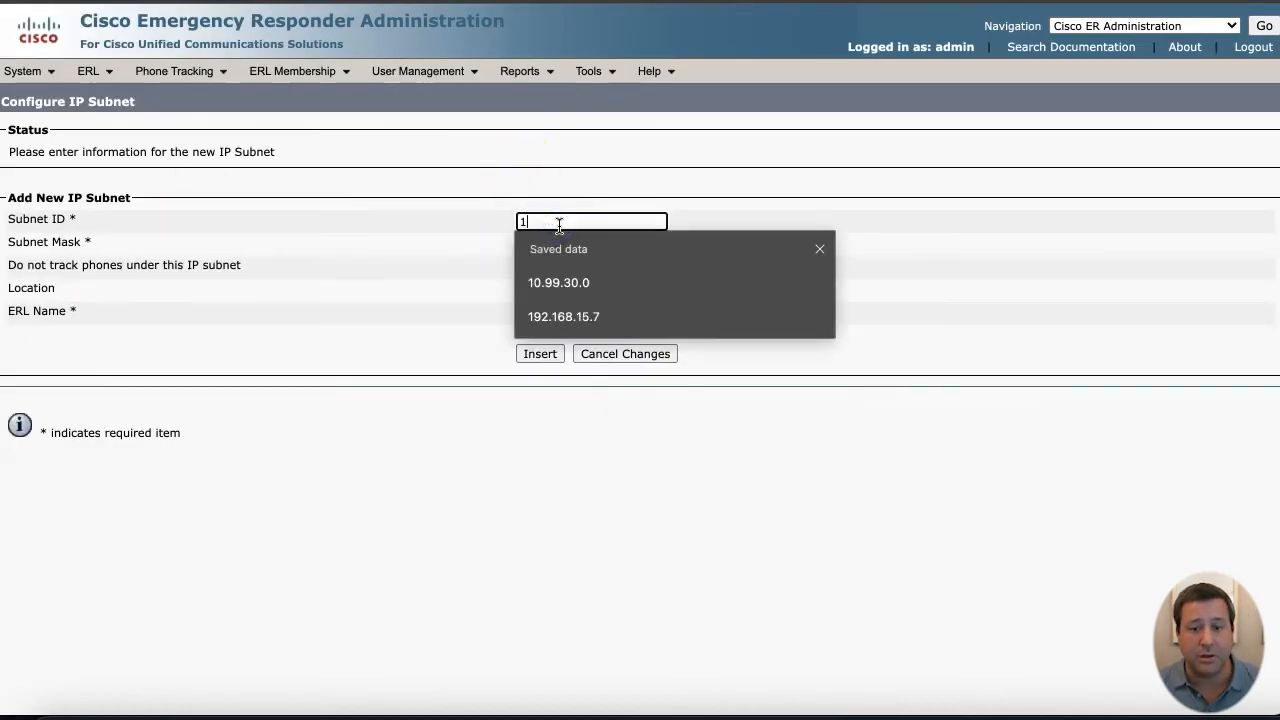
{"action": "type", "text": "0.99.70.0"}
{"action": "key", "text": "Tab"}
{"action": "type", "text": "255.255.255.0"}
{"action": "key", "text": "Tab"}
{"action": "key", "text": "Tab"}
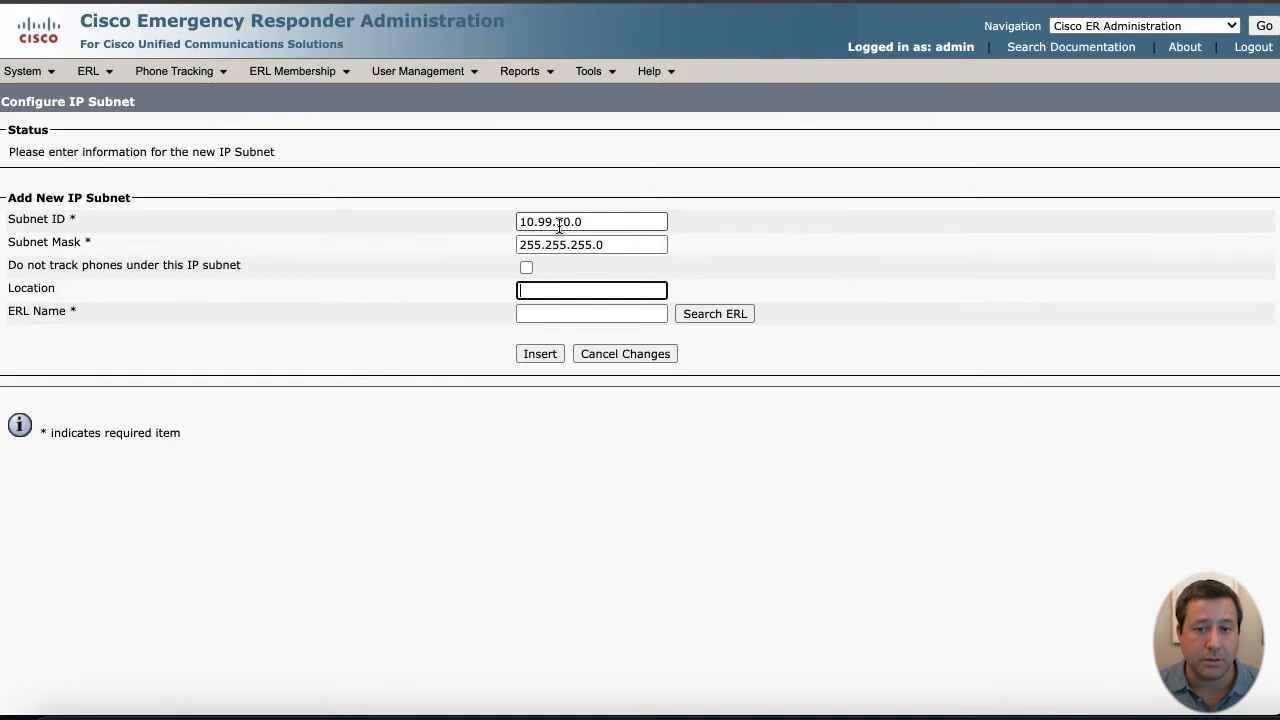
{"action": "type", "text": "ERL 1"}
- Assign Intrado ERL 1 to the subnet and insert it, skipping the phone update
{"action": "left_click", "coordinate": [738, 315]}
{"action": "left_click", "coordinate": [733, 316]}
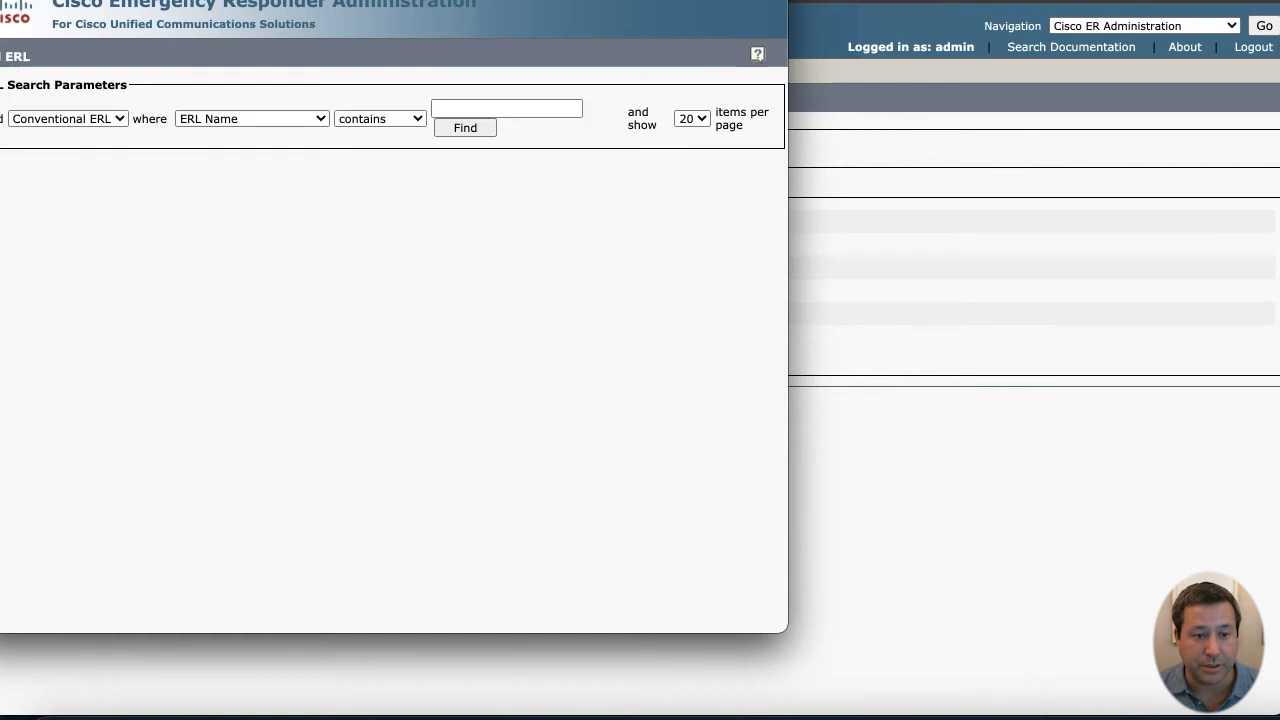
{"action": "left_click_drag", "start_coordinate": [175, 0], "coordinate": [206, 24]}
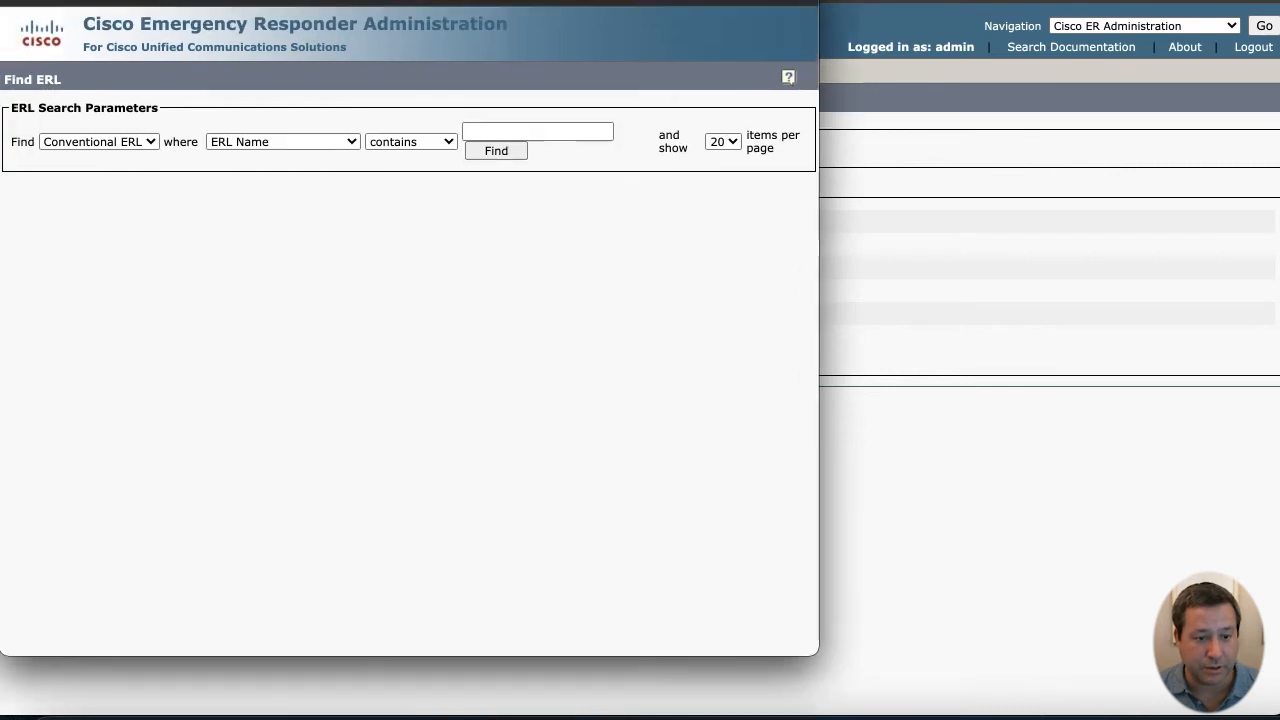
{"action": "left_click", "coordinate": [141, 145]}
{"action": "left_click", "coordinate": [137, 173]}
{"action": "left_click", "coordinate": [493, 157]}
{"action": "left_click", "coordinate": [20, 291]}
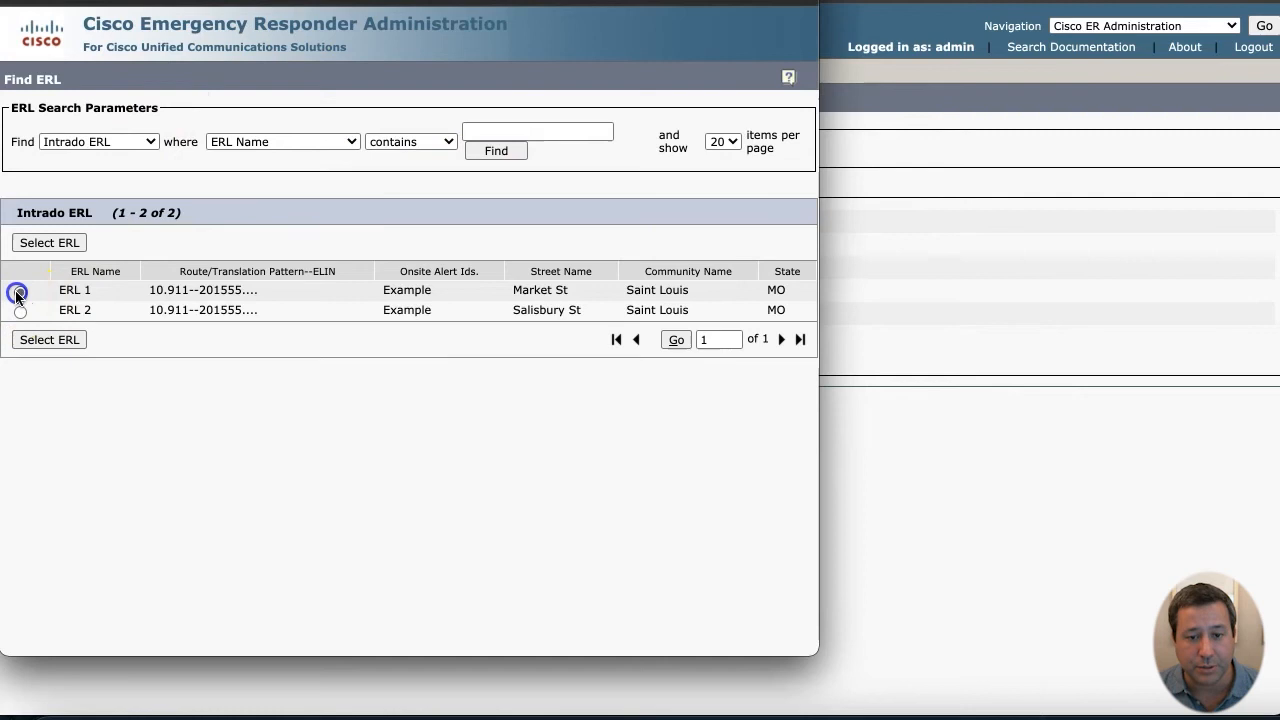
{"action": "left_click", "coordinate": [50, 243]}
{"action": "left_click", "coordinate": [545, 358]}
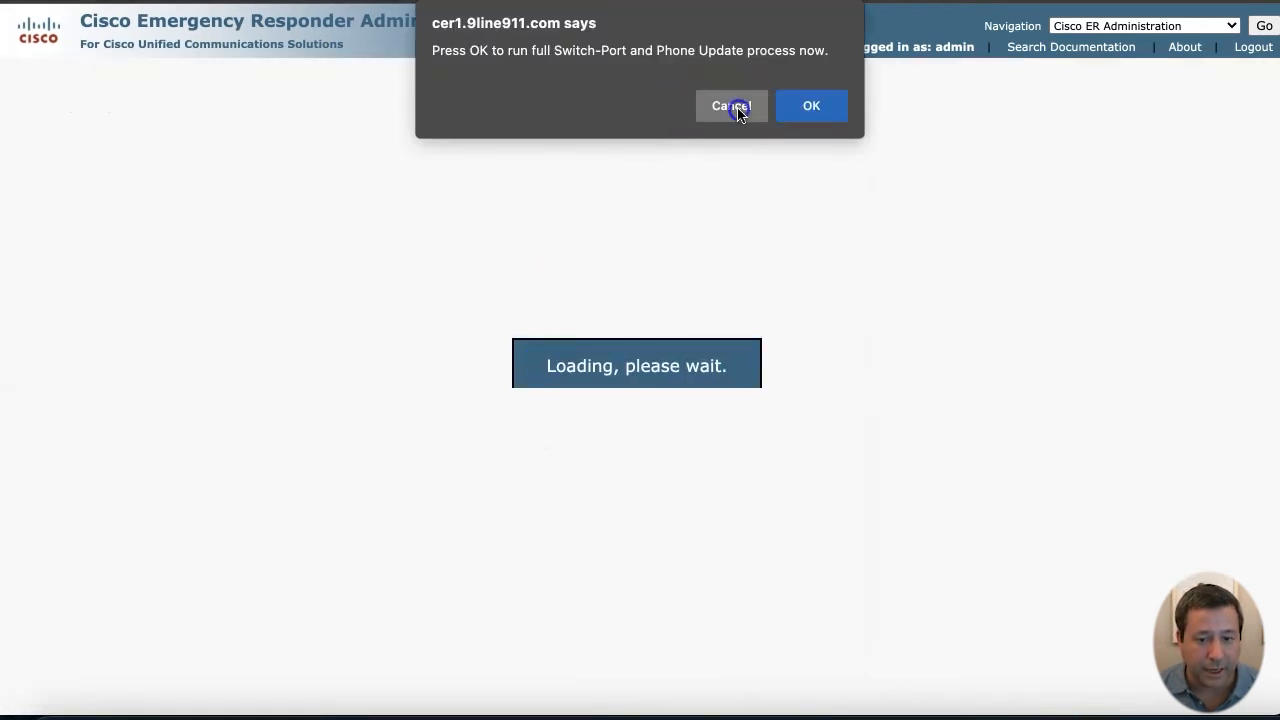
{"action": "left_click", "coordinate": [735, 106]}
- Show the three configured IP subnets and begin adding another
{"action": "left_click", "coordinate": [180, 71]}
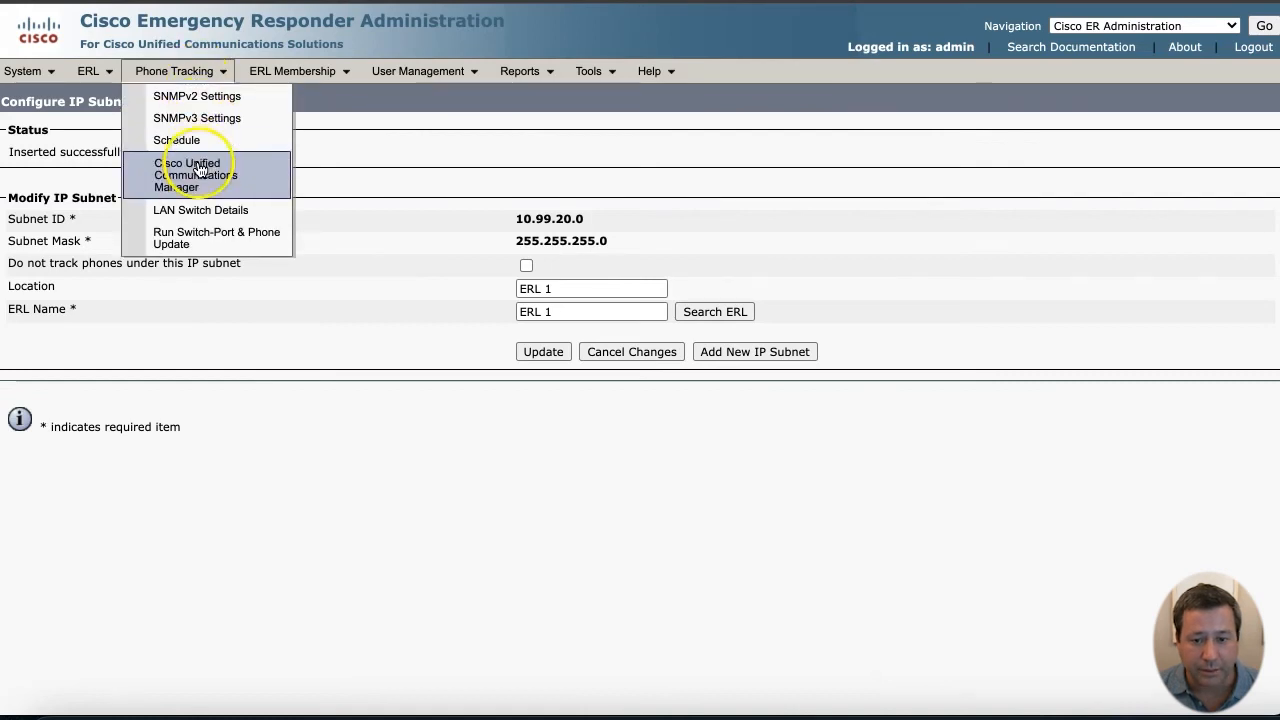
{"action": "left_click", "coordinate": [686, 164]}
{"action": "left_click", "coordinate": [320, 71]}
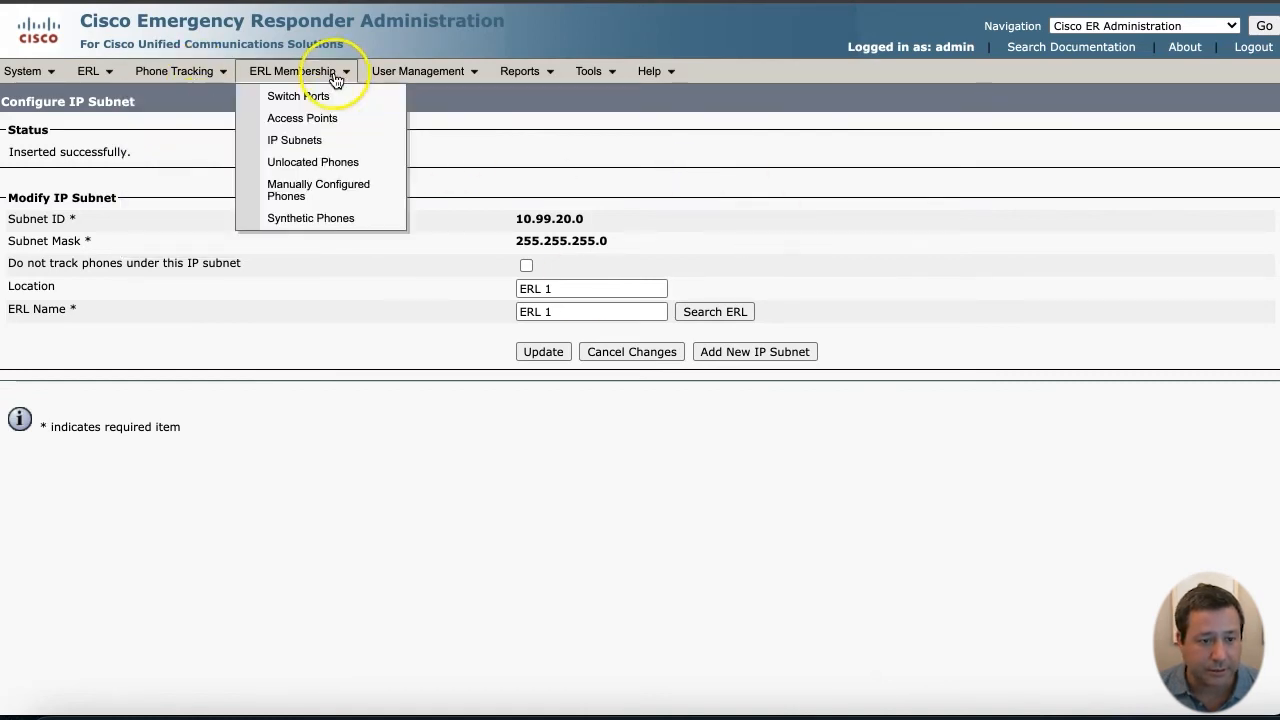
{"action": "left_click", "coordinate": [335, 146]}
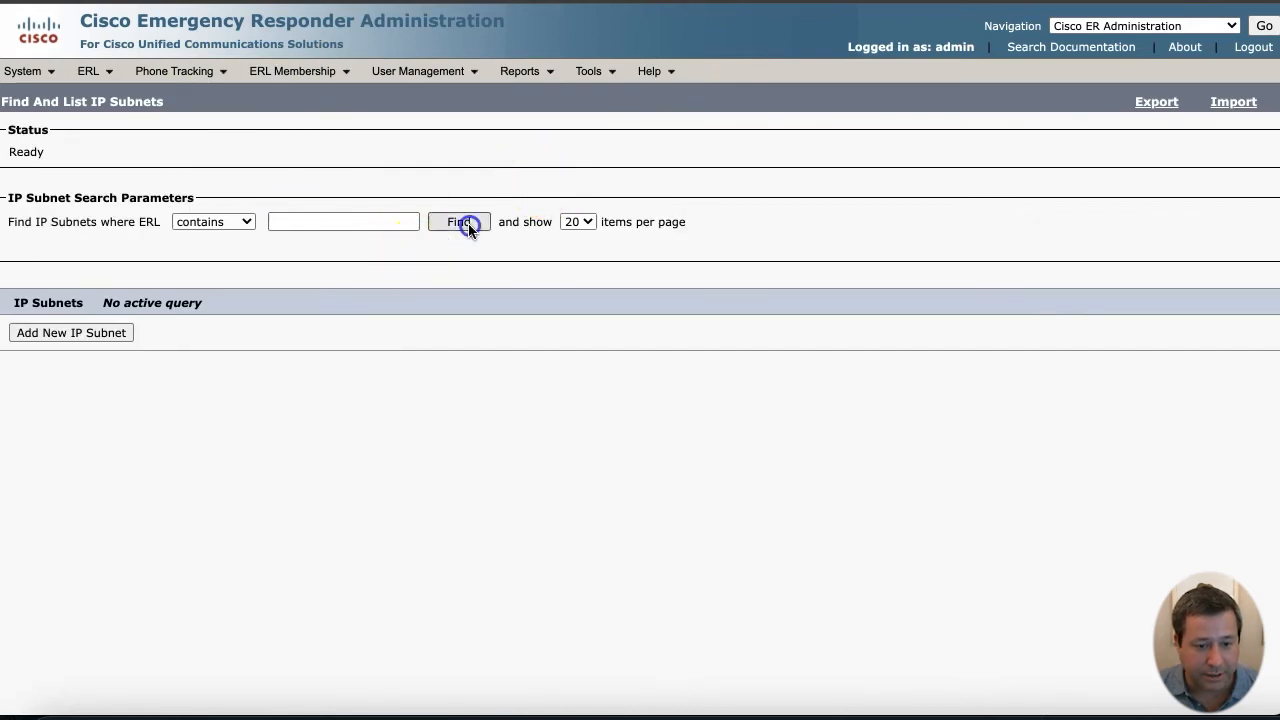
{"action": "left_click", "coordinate": [468, 223]}
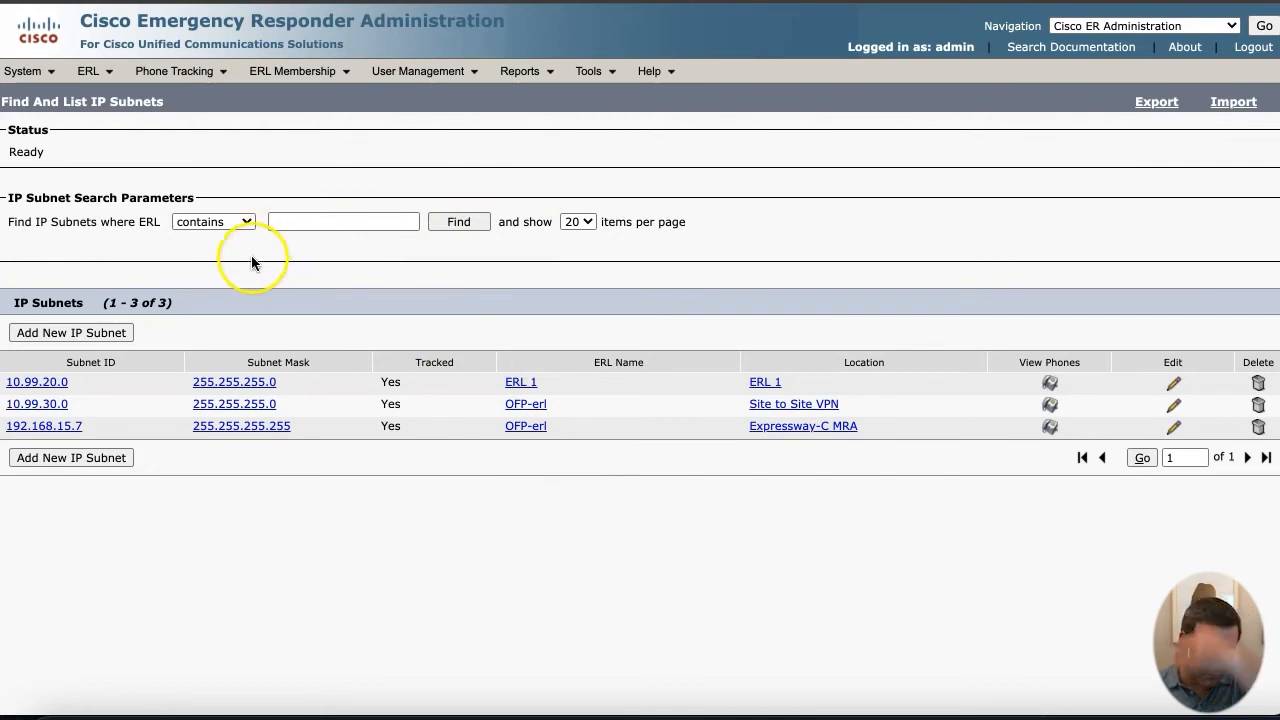
{"action": "left_click", "coordinate": [106, 333]}
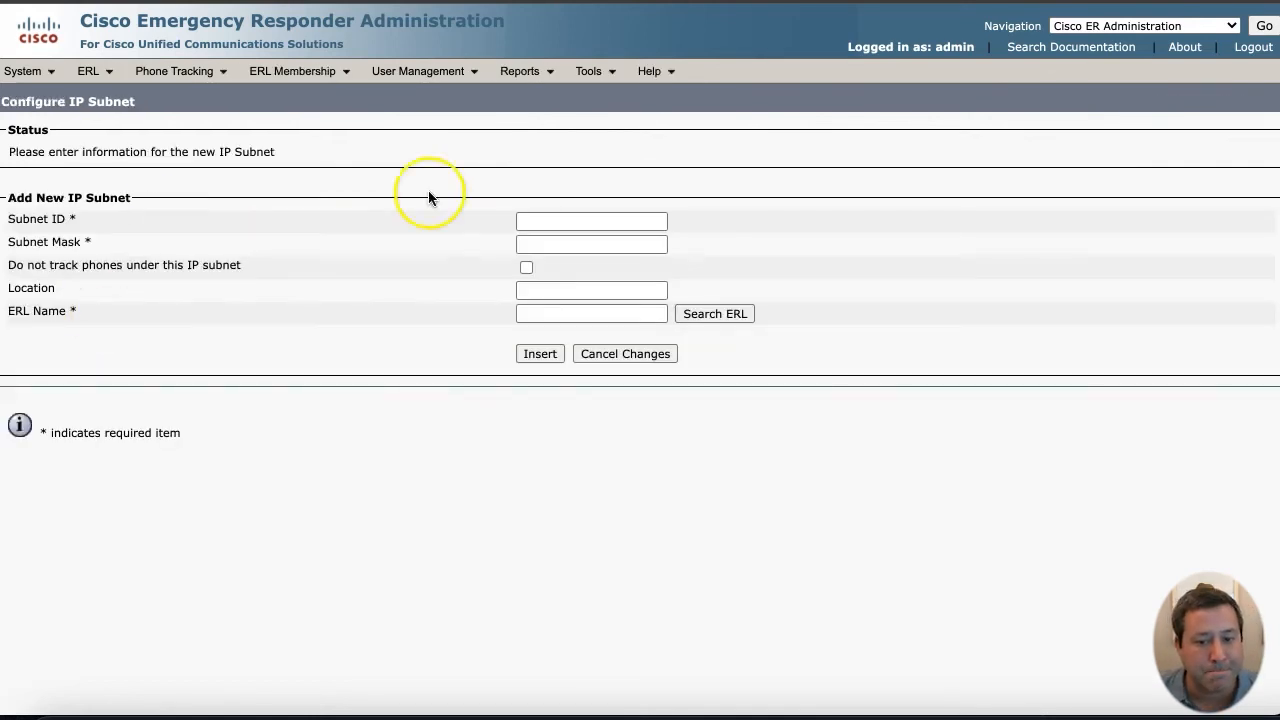
- Insert subnet 10.99.10.0/255.255.255.0, location and ERL both 'ERL 2', skipping the phone update
{"action": "left_click", "coordinate": [578, 219]}
{"action": "type", "text": "10.99"}
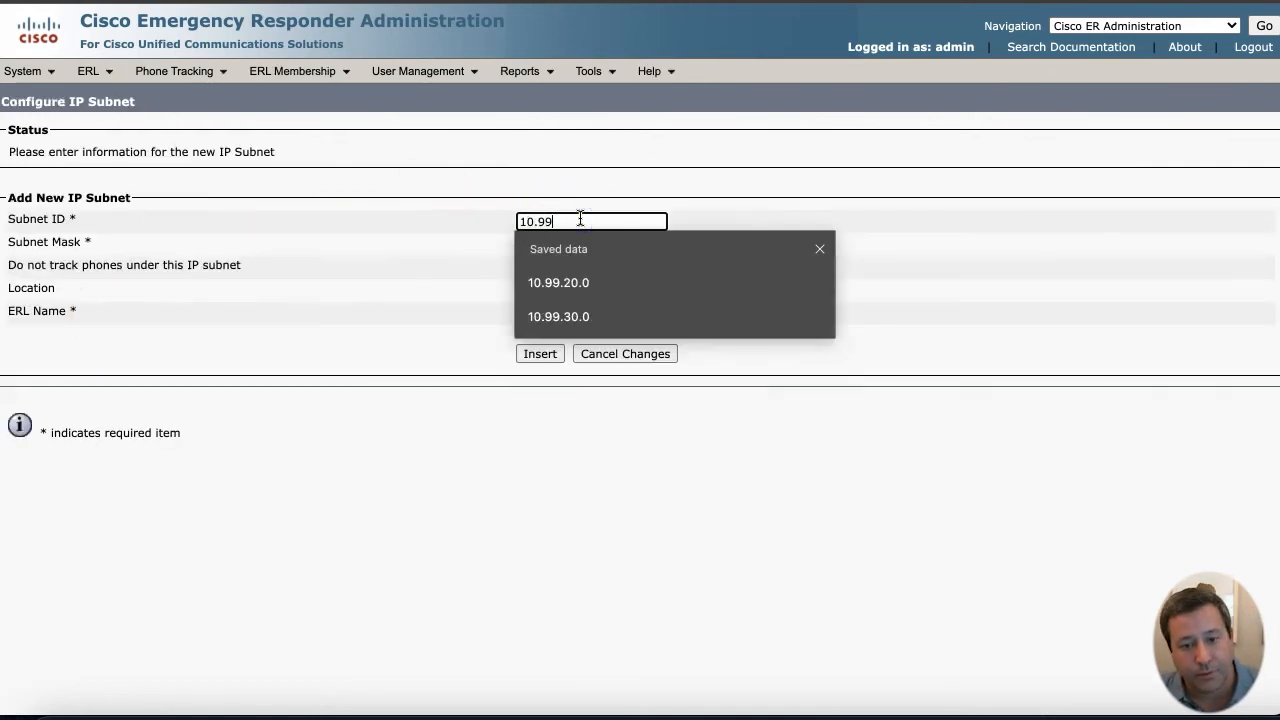
{"action": "type", "text": ".10"}
{"action": "key", "text": "Tab"}
{"action": "type", "text": "255.255.255.0"}
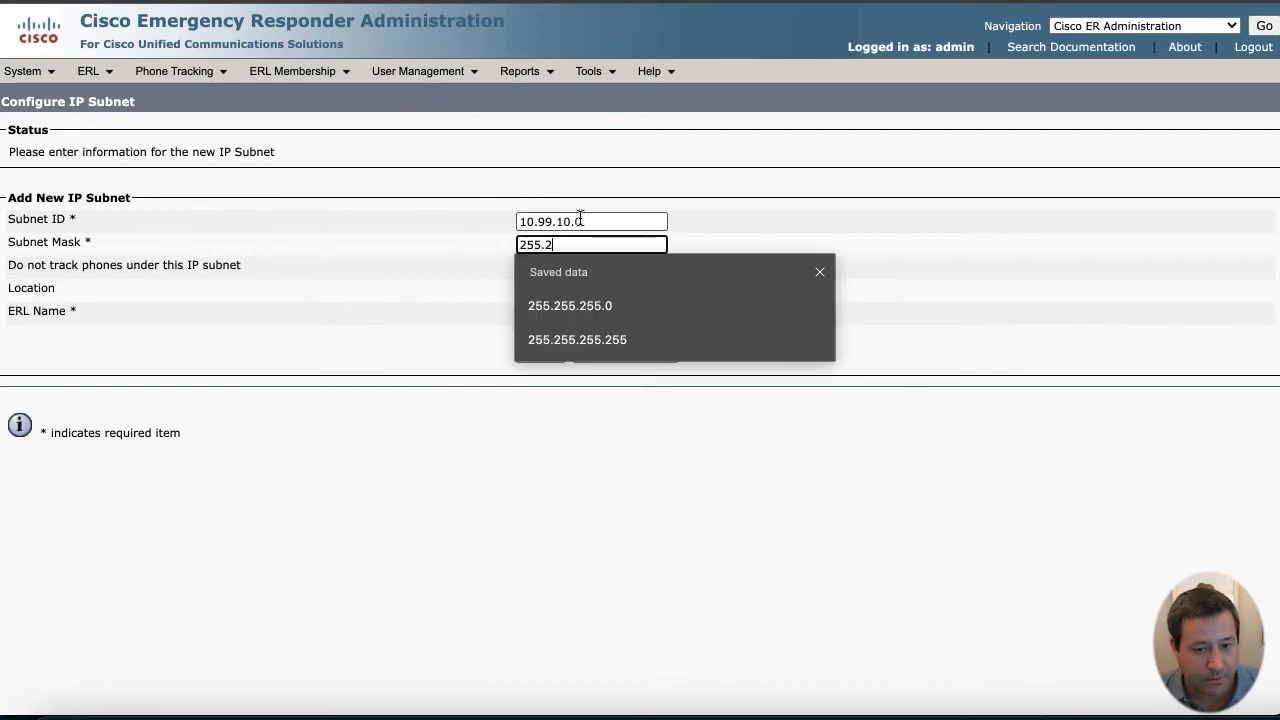
{"action": "key", "text": "Tab"}
{"action": "key", "text": "Tab"}
{"action": "type", "text": "ERL 2"}
{"action": "key", "text": "Tab"}
{"action": "type", "text": "ERL "}
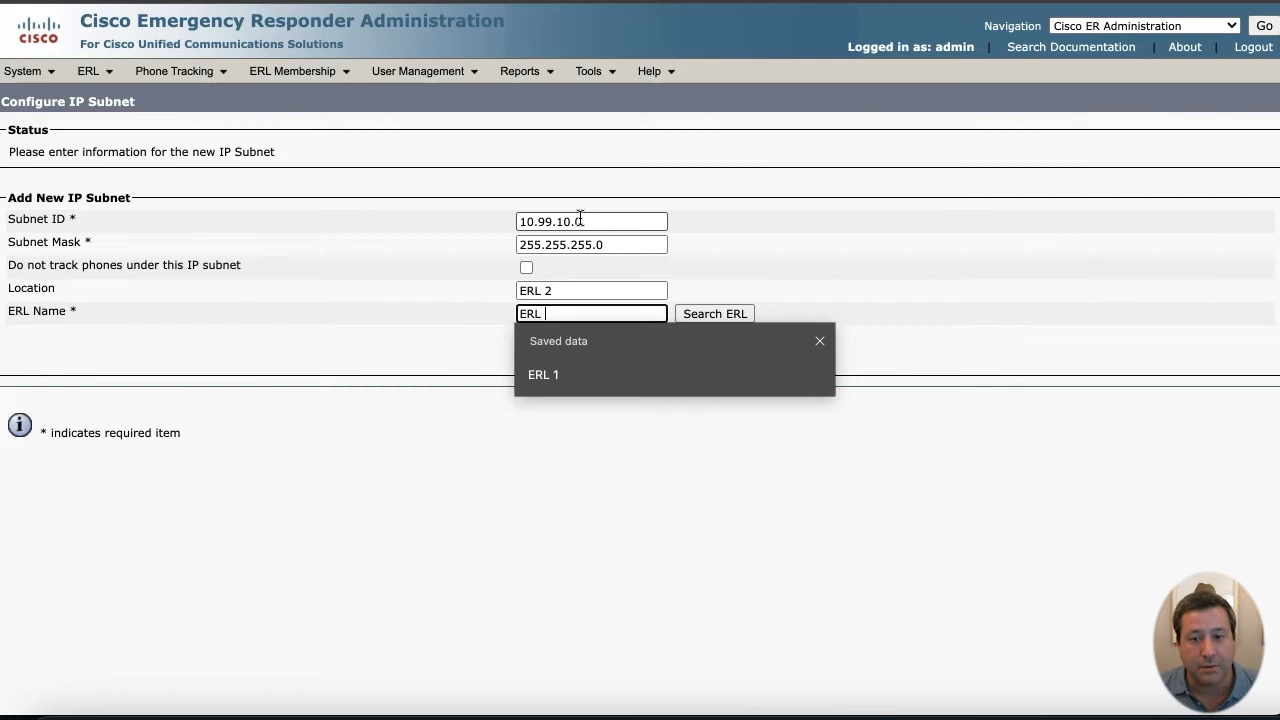
{"action": "type", "text": "2"}
{"action": "left_click", "coordinate": [542, 356]}
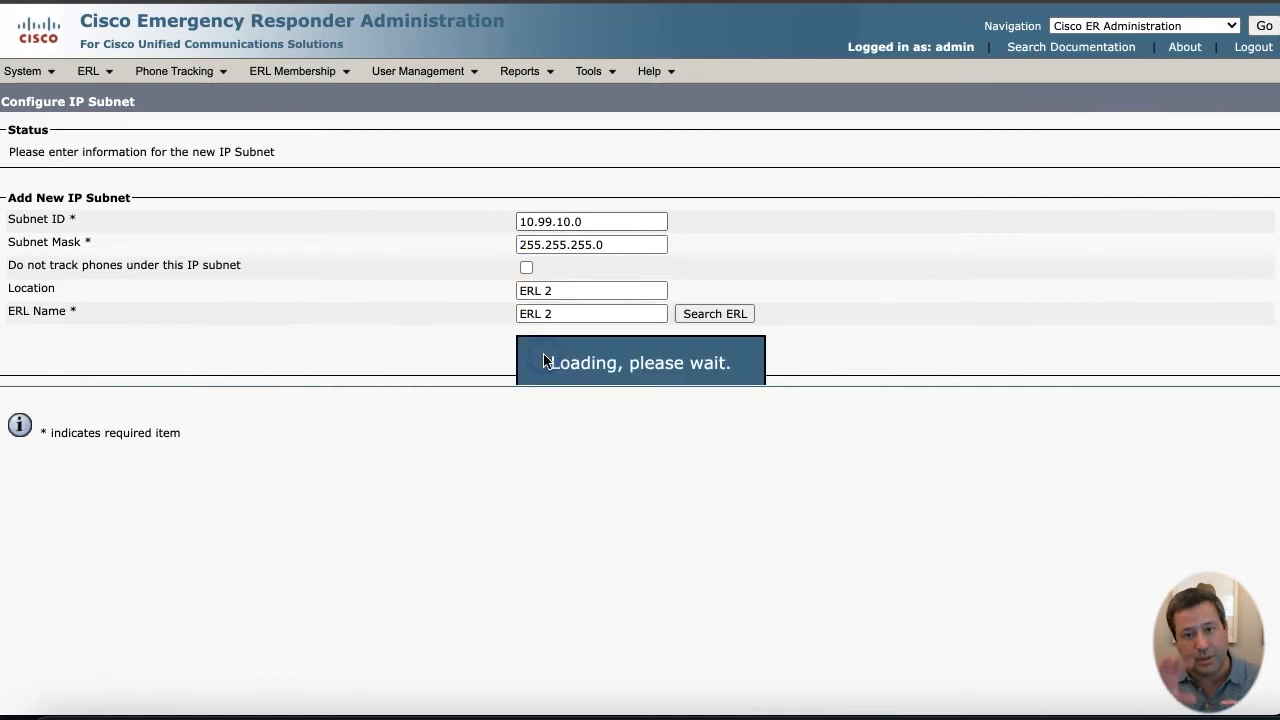
{"action": "left_click", "coordinate": [737, 120]}
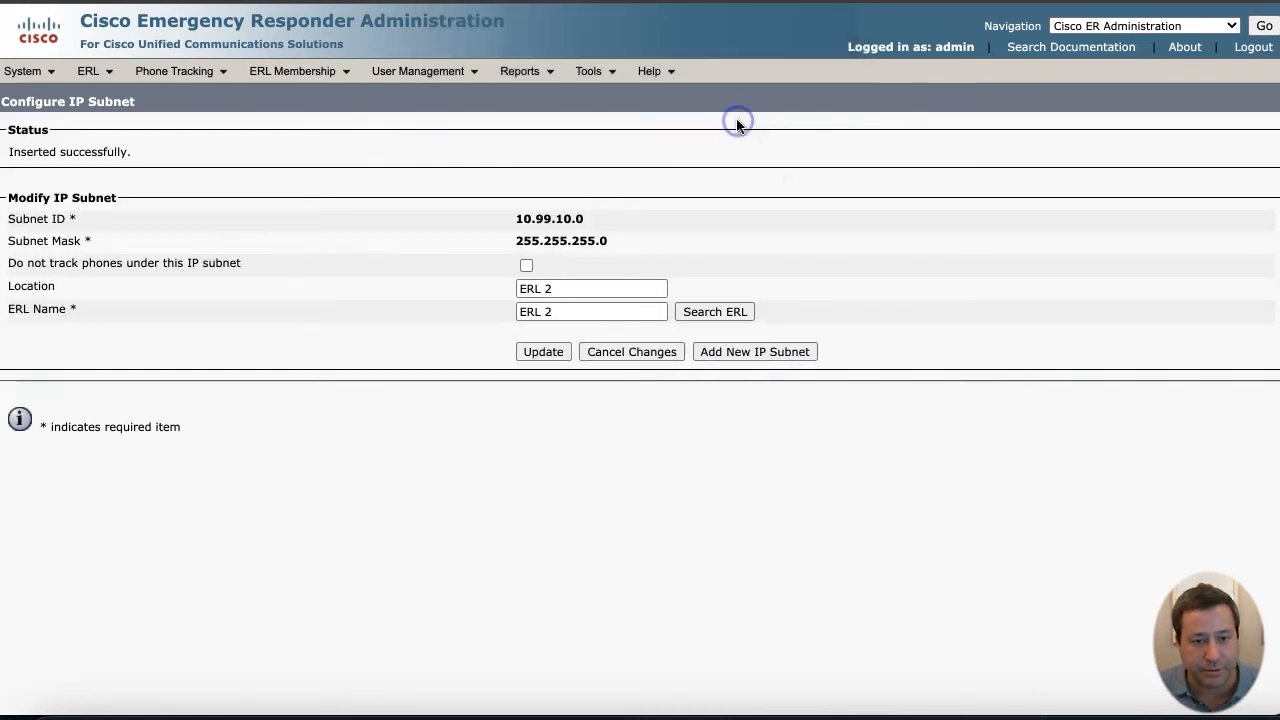
- List all four configured IP subnets
{"action": "left_click", "coordinate": [286, 72]}
{"action": "left_click", "coordinate": [300, 141]}
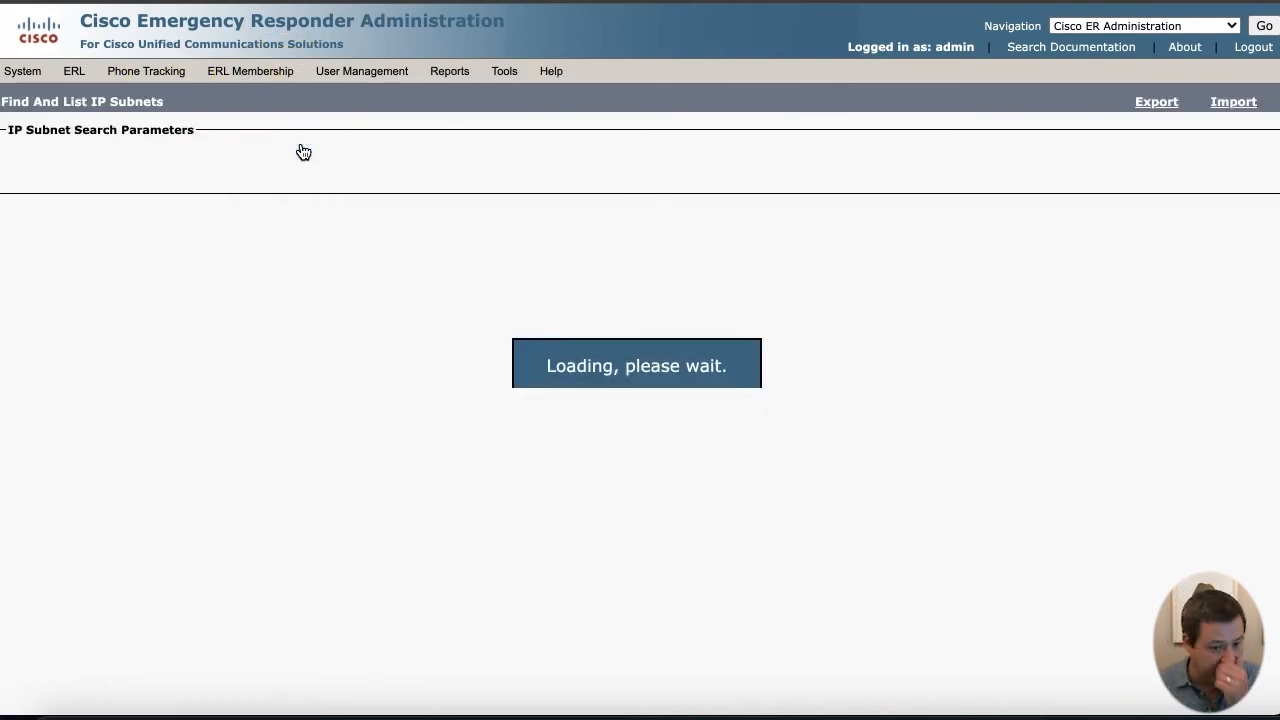
{"action": "left_click", "coordinate": [456, 220]}
- Leave the four-subnet list for the Emergency Responder home page
{"action": "left_click", "coordinate": [463, 400]}
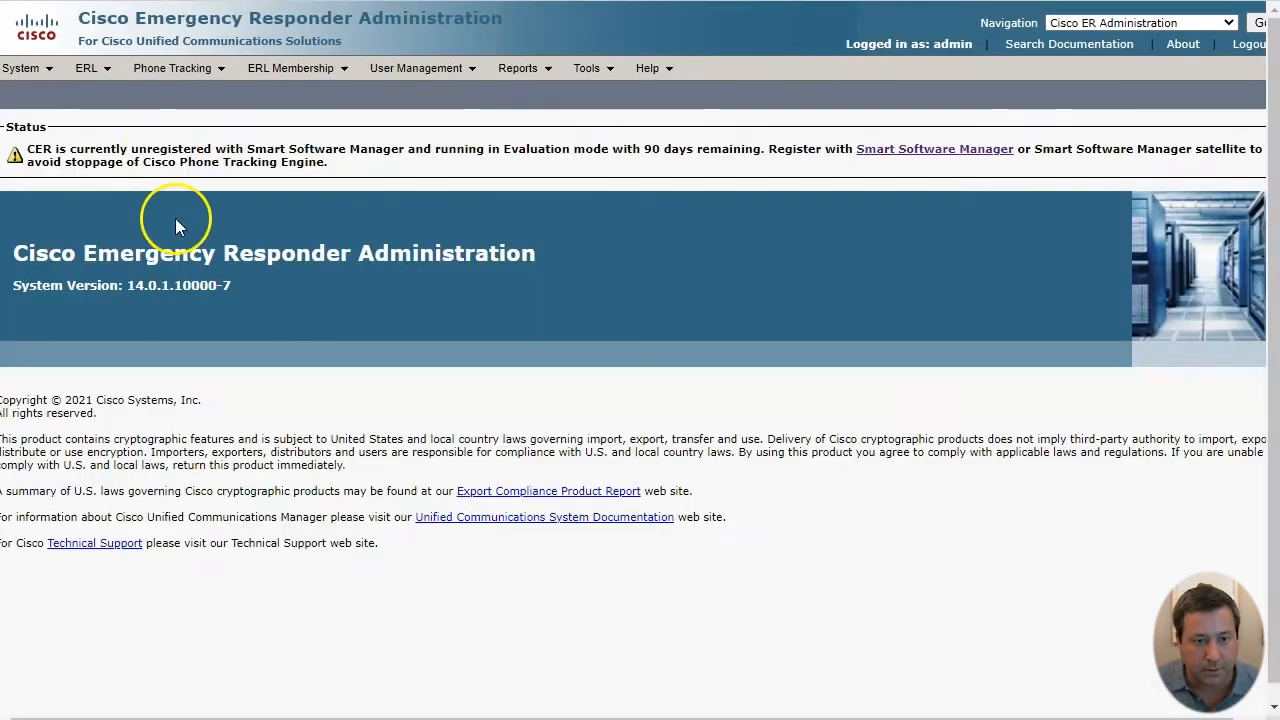
- Add an SNMPv2 entry for *.*.*.* with timeout 3, 5 retries and the read community string
{"action": "left_click", "coordinate": [212, 68]}
{"action": "left_click", "coordinate": [200, 97]}
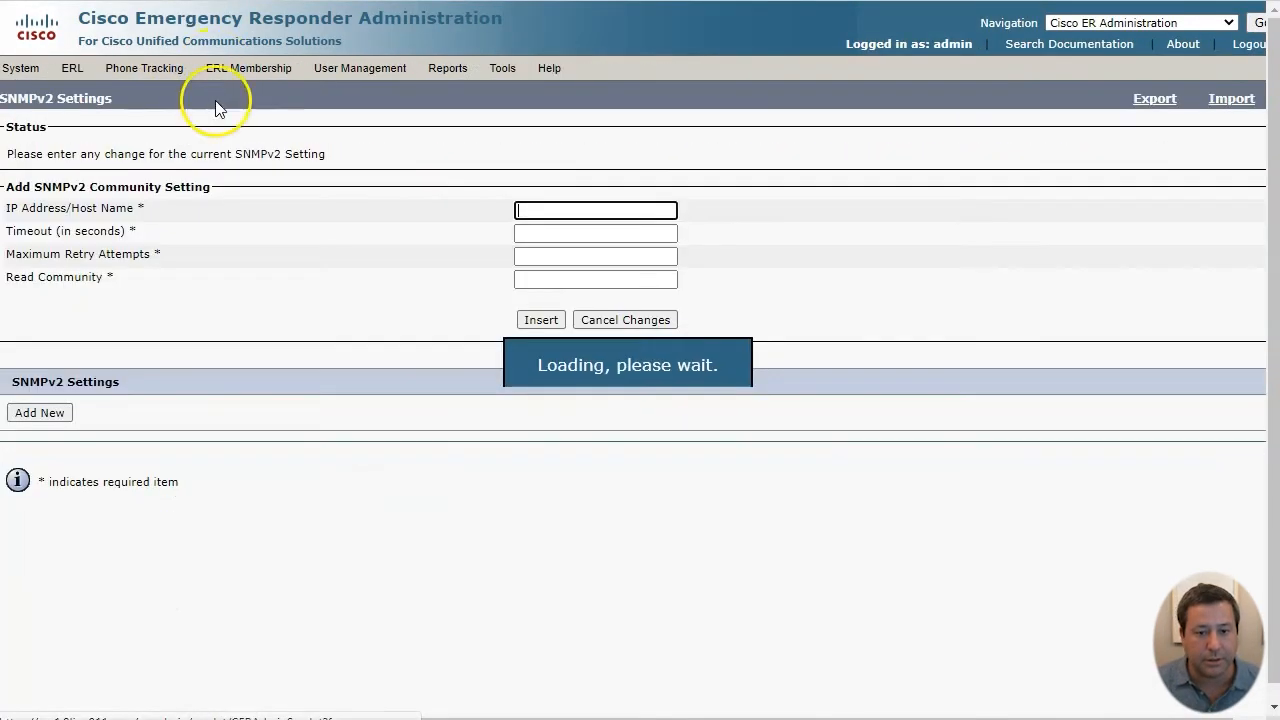
{"action": "left_click", "coordinate": [531, 217]}
{"action": "type", "text": "*.*.*.*"}
{"action": "key", "text": "Tab"}
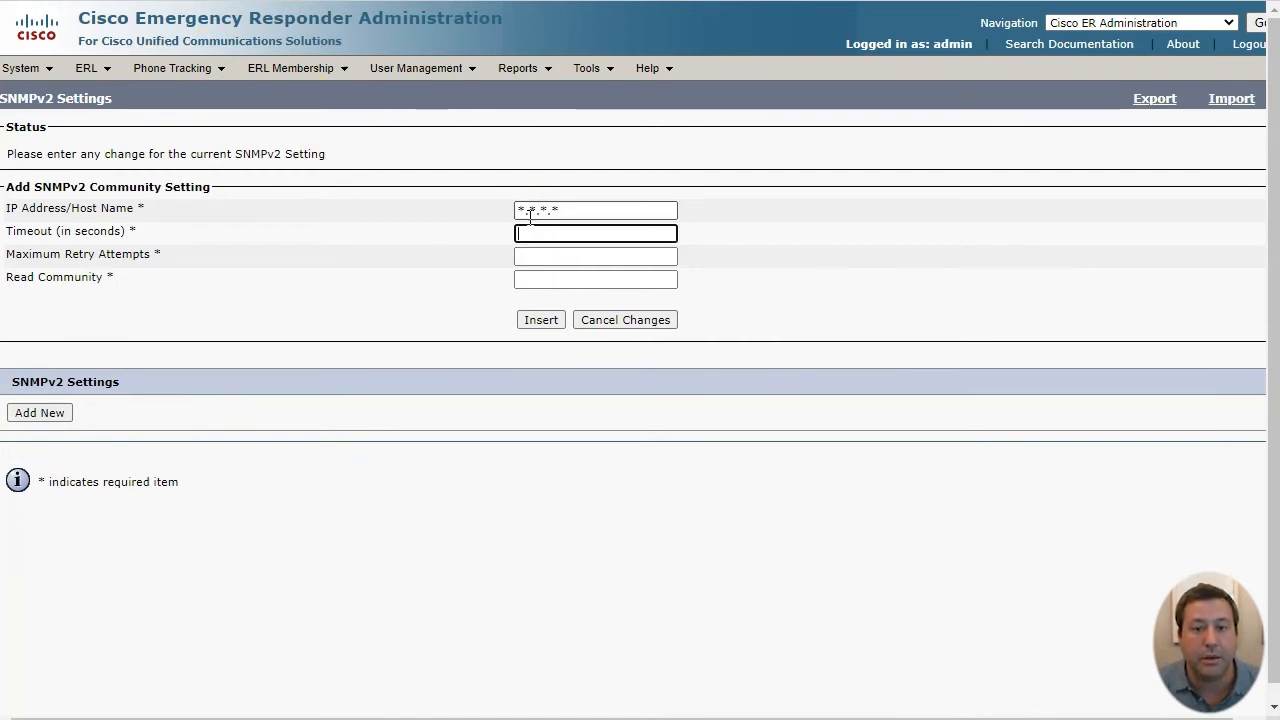
{"action": "type", "text": "3"}
{"action": "key", "text": "Tab"}
{"action": "type", "text": "5"}
{"action": "key", "text": "Tab"}
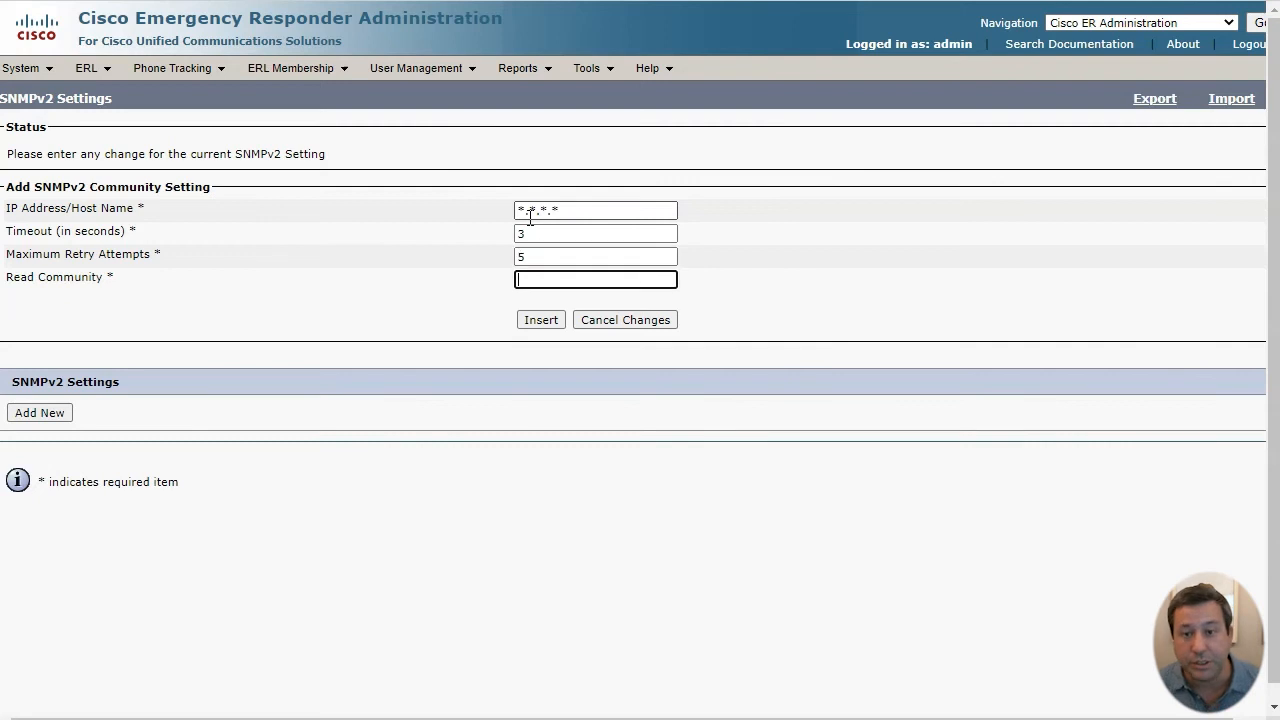
{"action": "type", "text": "cersnmp"}
{"action": "key", "text": "Return"}
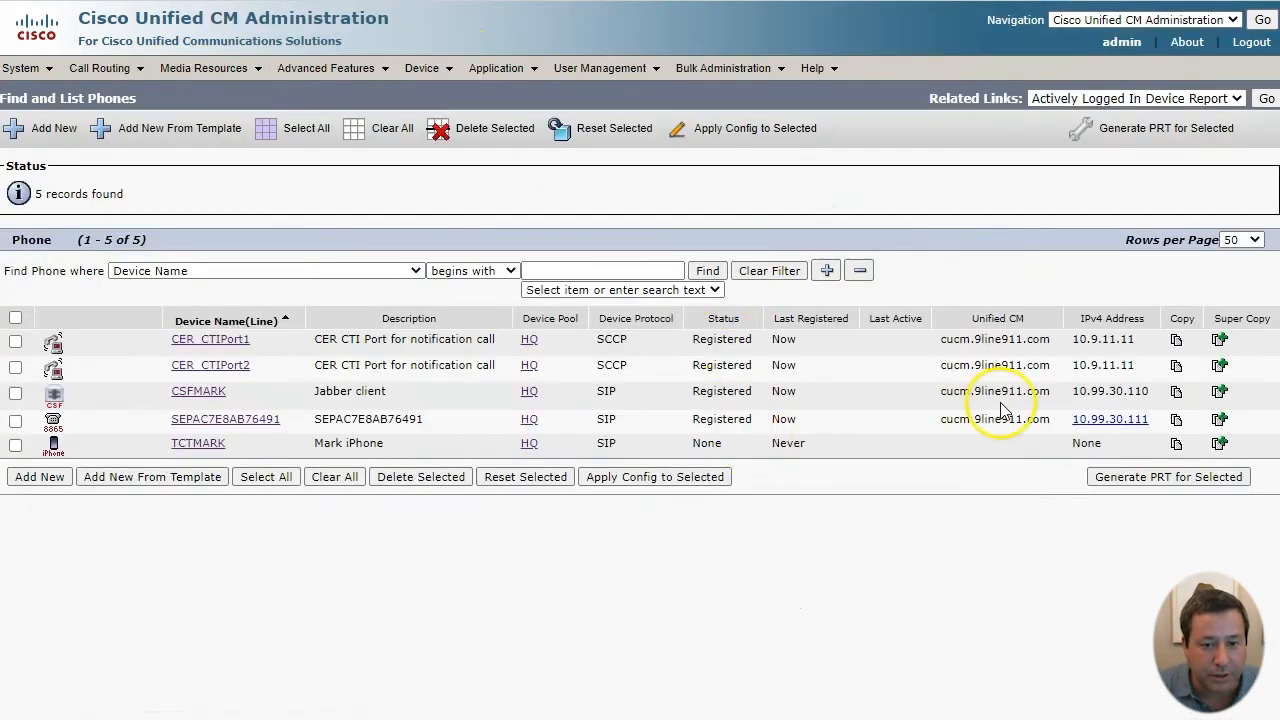
- Review the two phones' 10.99.30 IP addresses and the portal's Not Discovered device status
{"action": "left_click_drag", "start_coordinate": [1068, 392], "coordinate": [1142, 418]}
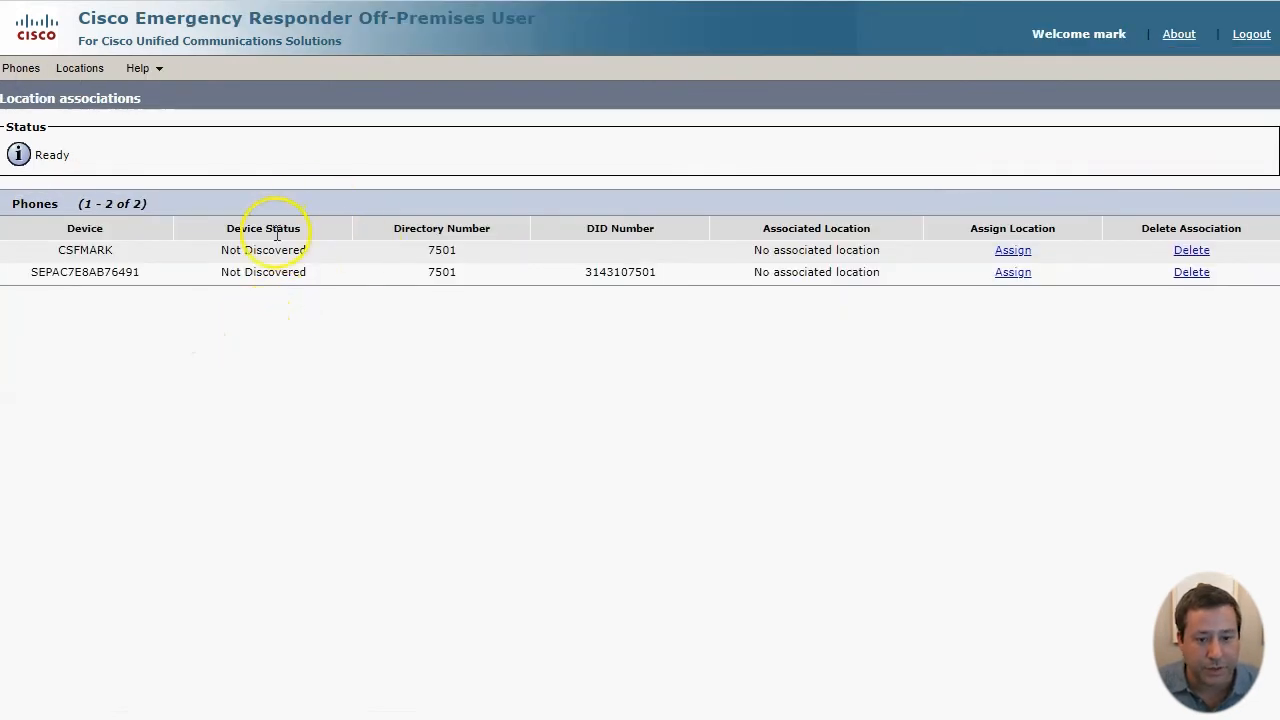
{"action": "left_click_drag", "start_coordinate": [229, 250], "coordinate": [300, 250]}
{"action": "left_click", "coordinate": [286, 277]}
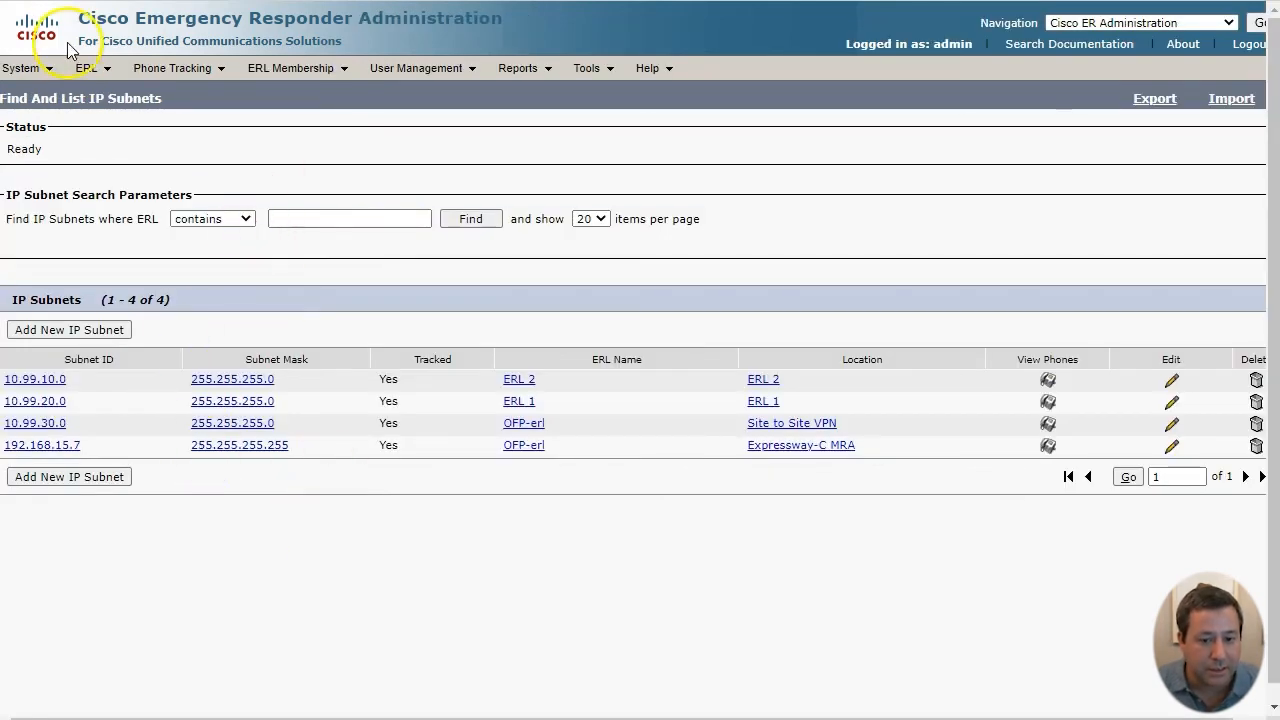
- Run a Switch-Port & Phone Update, confirm it, and acknowledge the success notice
{"action": "left_click", "coordinate": [176, 70]}
{"action": "left_click", "coordinate": [172, 232]}
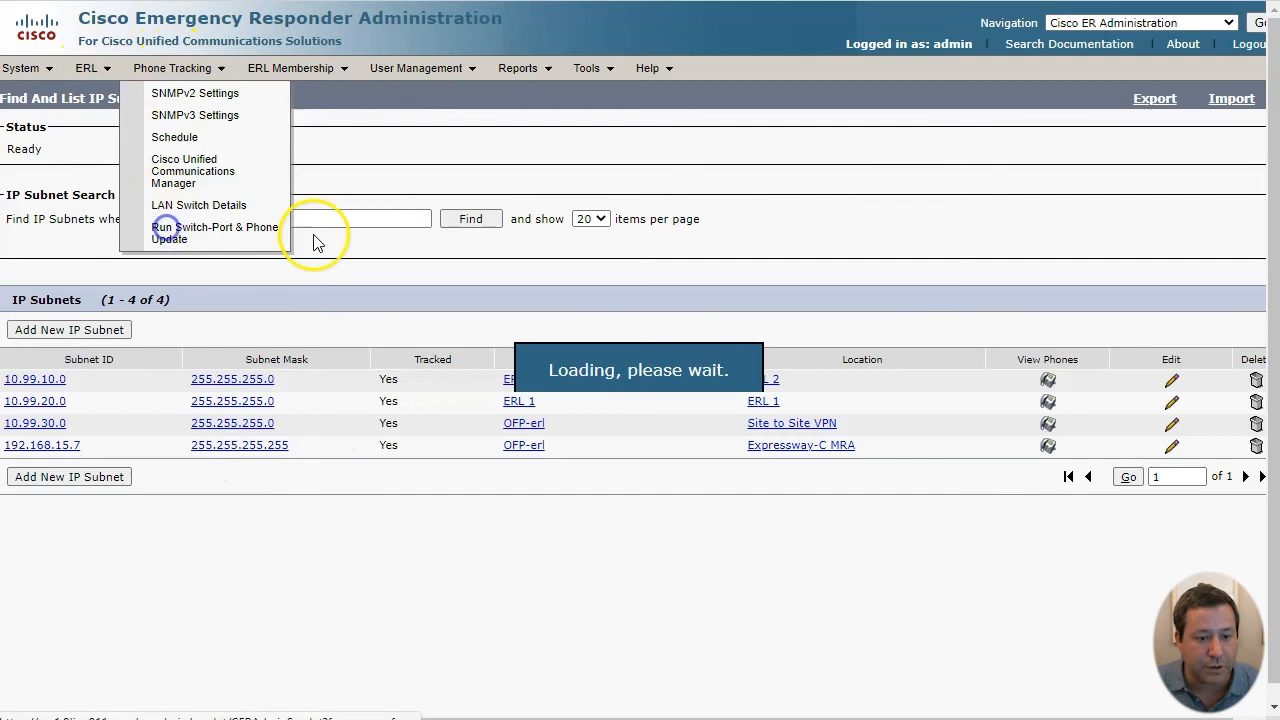
{"action": "left_click", "coordinate": [746, 116]}
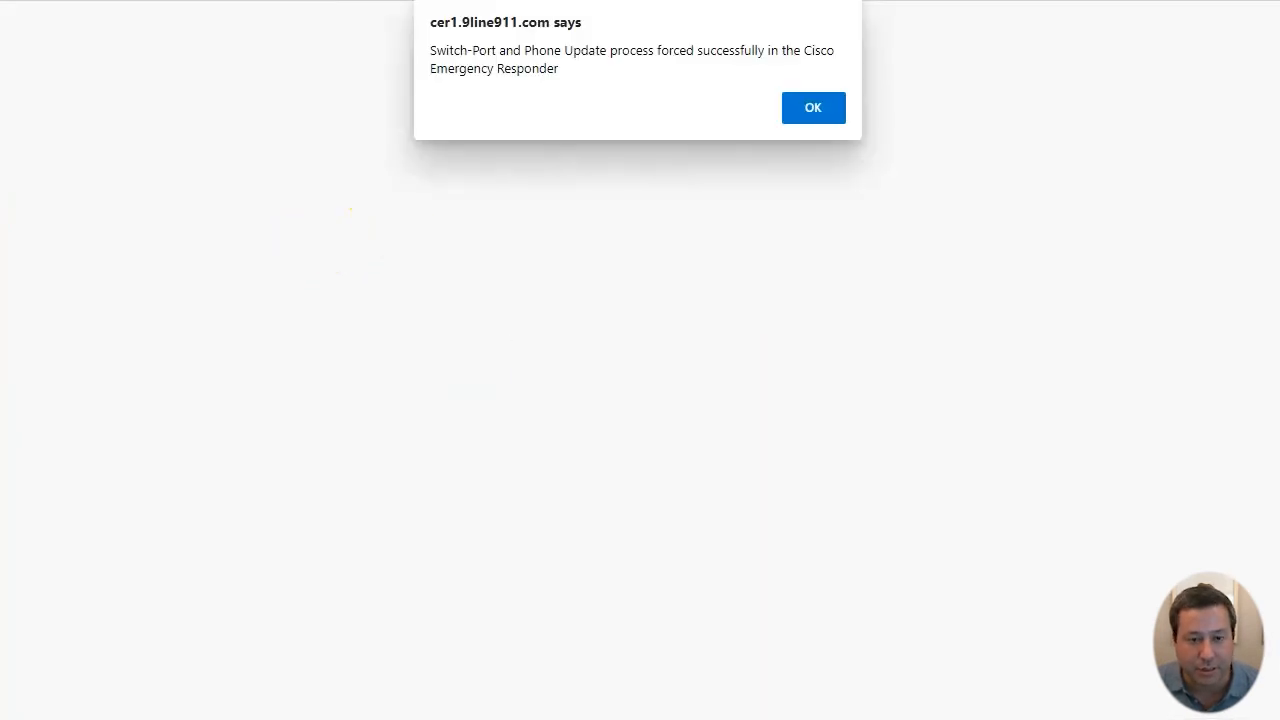
{"action": "left_click", "coordinate": [818, 113]}
- Find all phones in the ERL Debug Tool and check that OFP-erl is used via Off Premises IP Subnet Configuration
{"action": "mouse_move", "coordinate": [588, 70]}
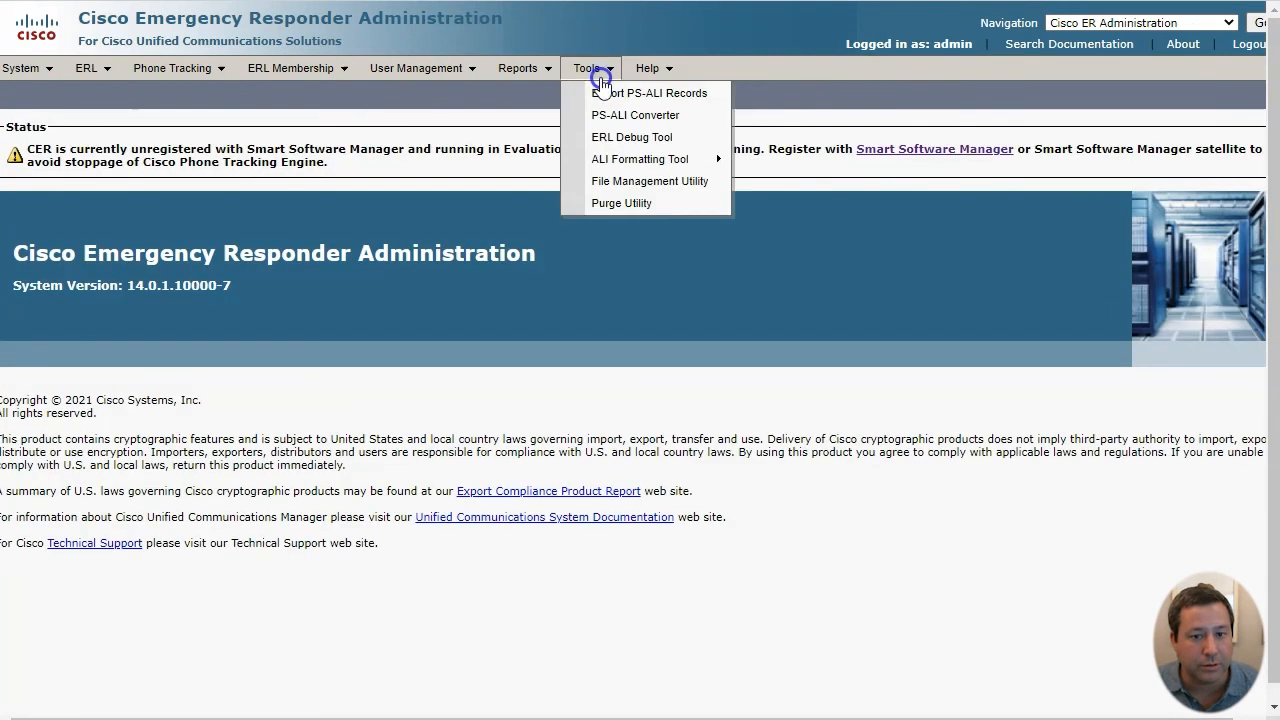
{"action": "left_click", "coordinate": [610, 140]}
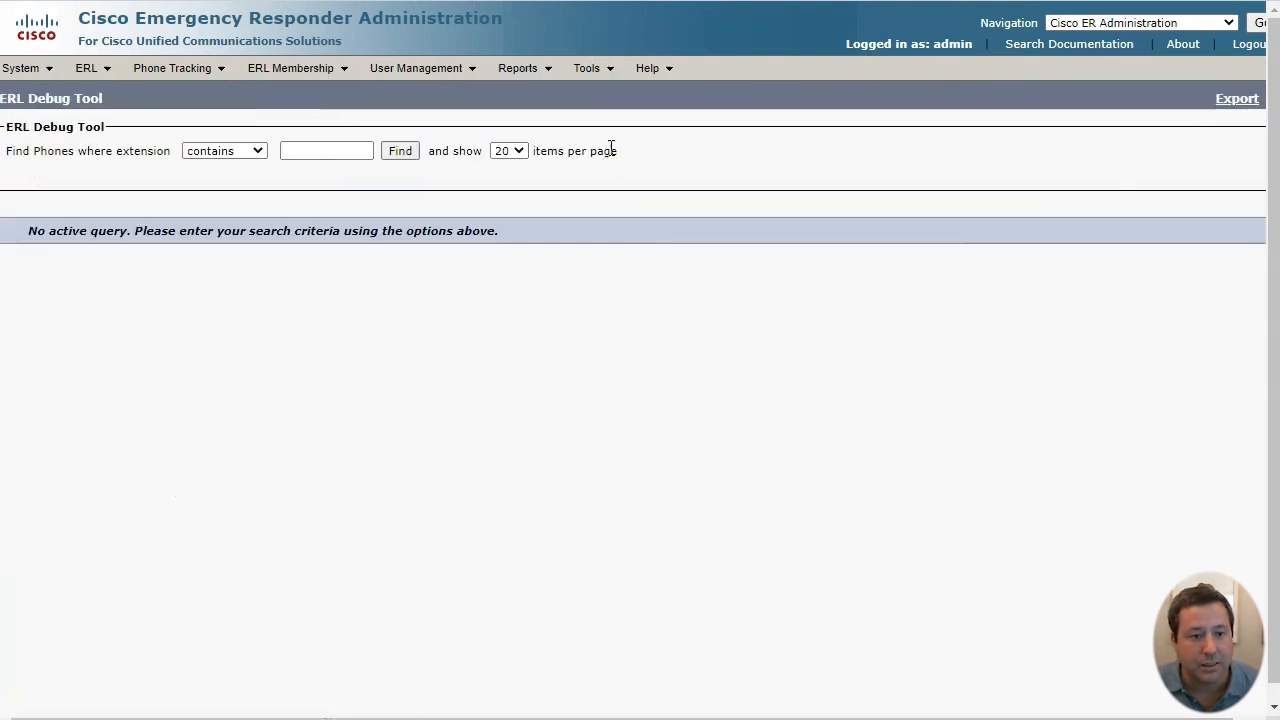
{"action": "left_click", "coordinate": [406, 156]}
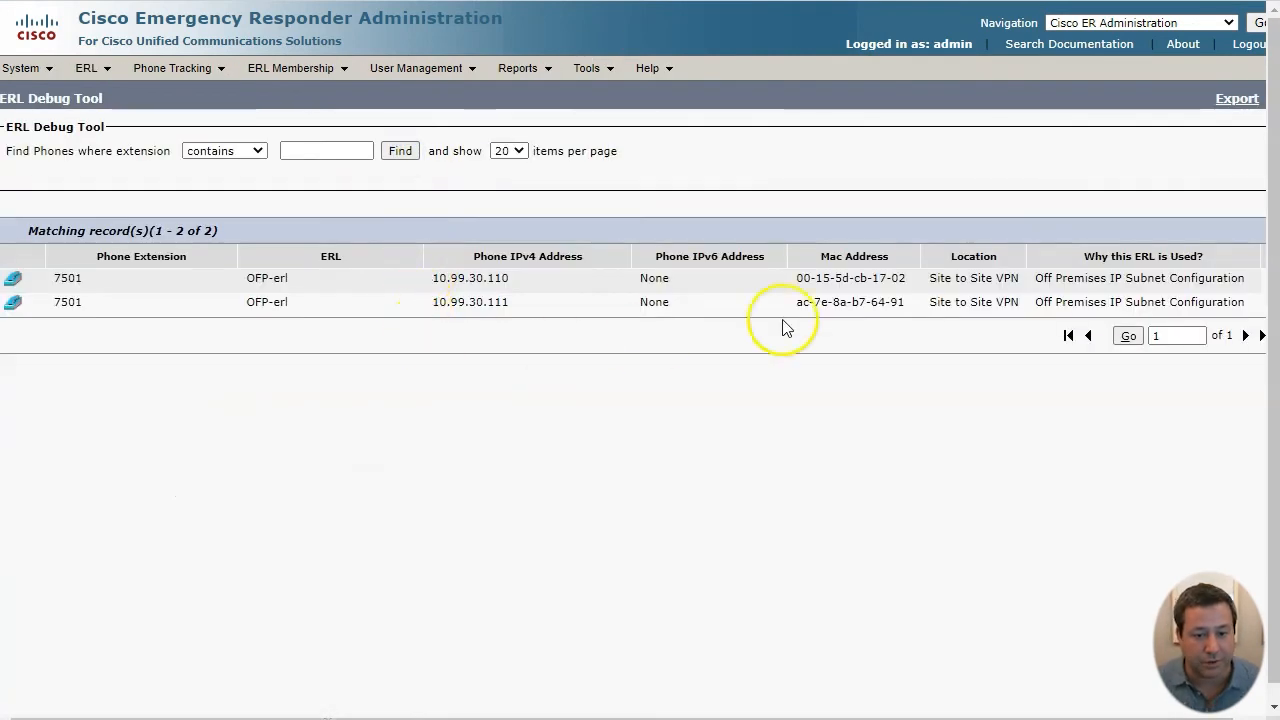
{"action": "left_click", "coordinate": [1037, 280]}
{"action": "left_click_drag", "start_coordinate": [1037, 280], "coordinate": [1257, 277]}
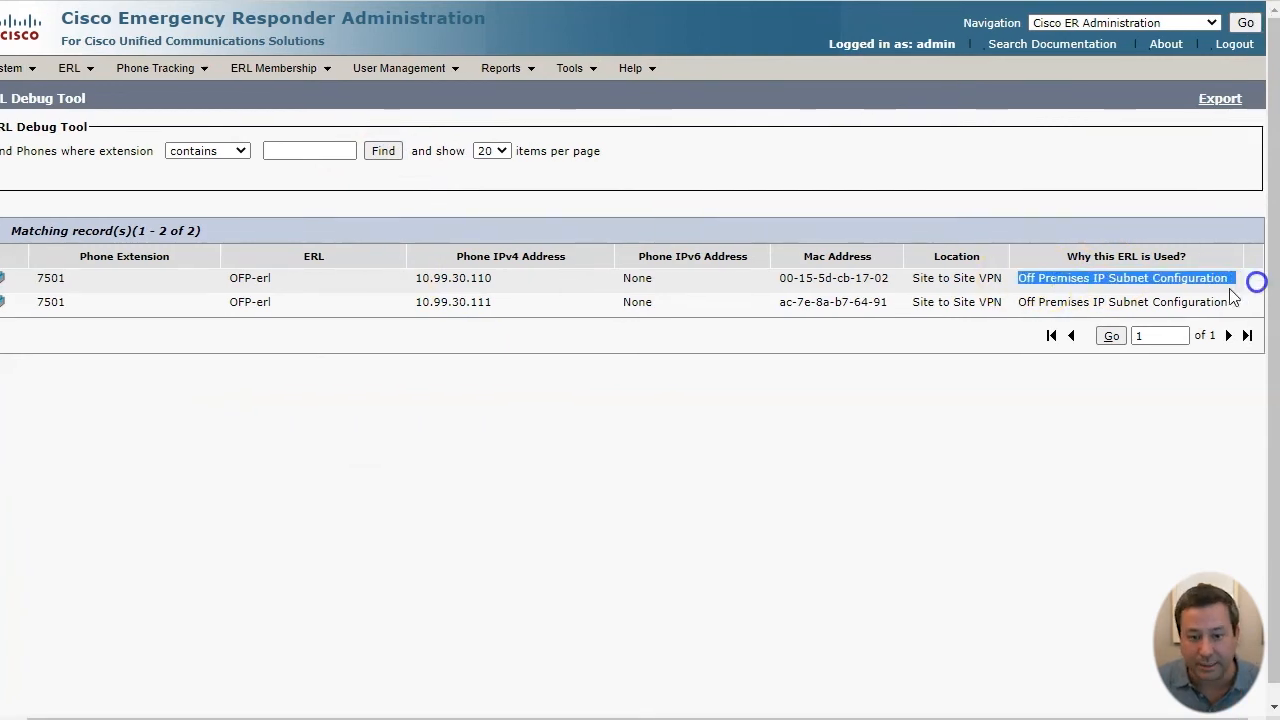
{"action": "left_click_drag", "start_coordinate": [495, 280], "coordinate": [15, 257]}
{"action": "left_click", "coordinate": [369, 366]}
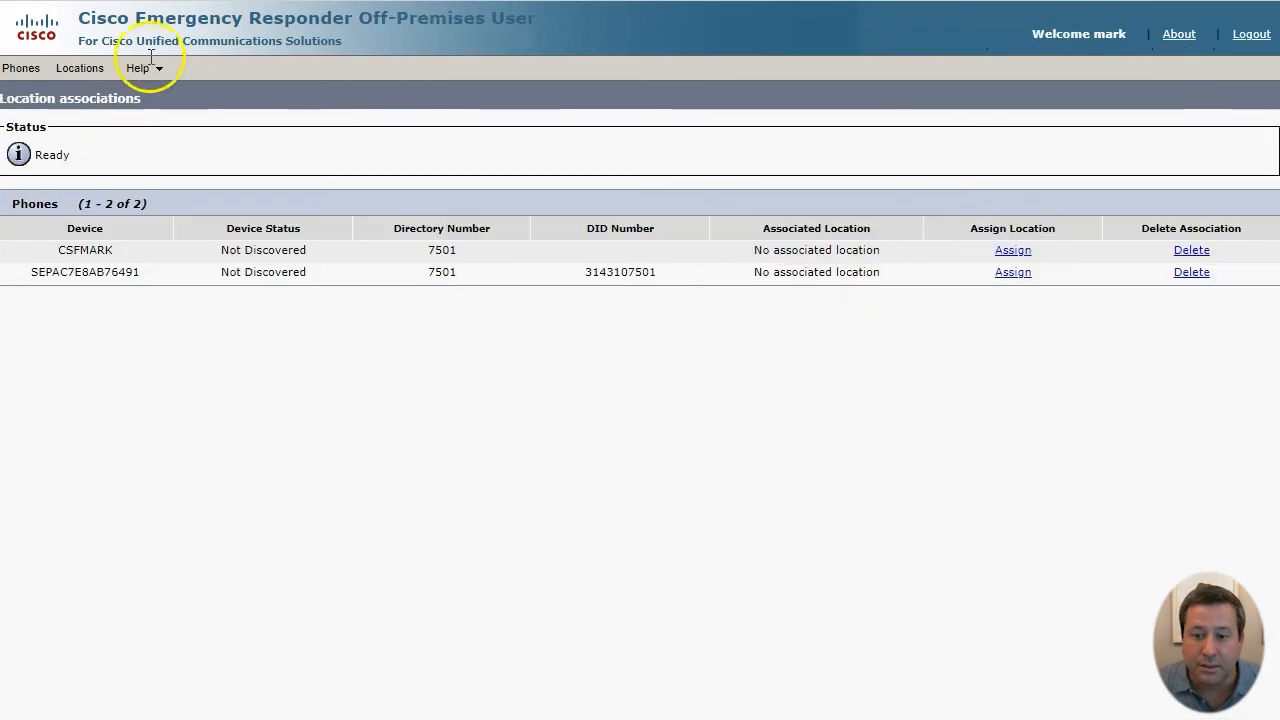
- Refresh the portal's phone list and check the phone's Off Premises device status
{"action": "left_click", "coordinate": [191, 411]}
{"action": "left_click", "coordinate": [15, 68]}
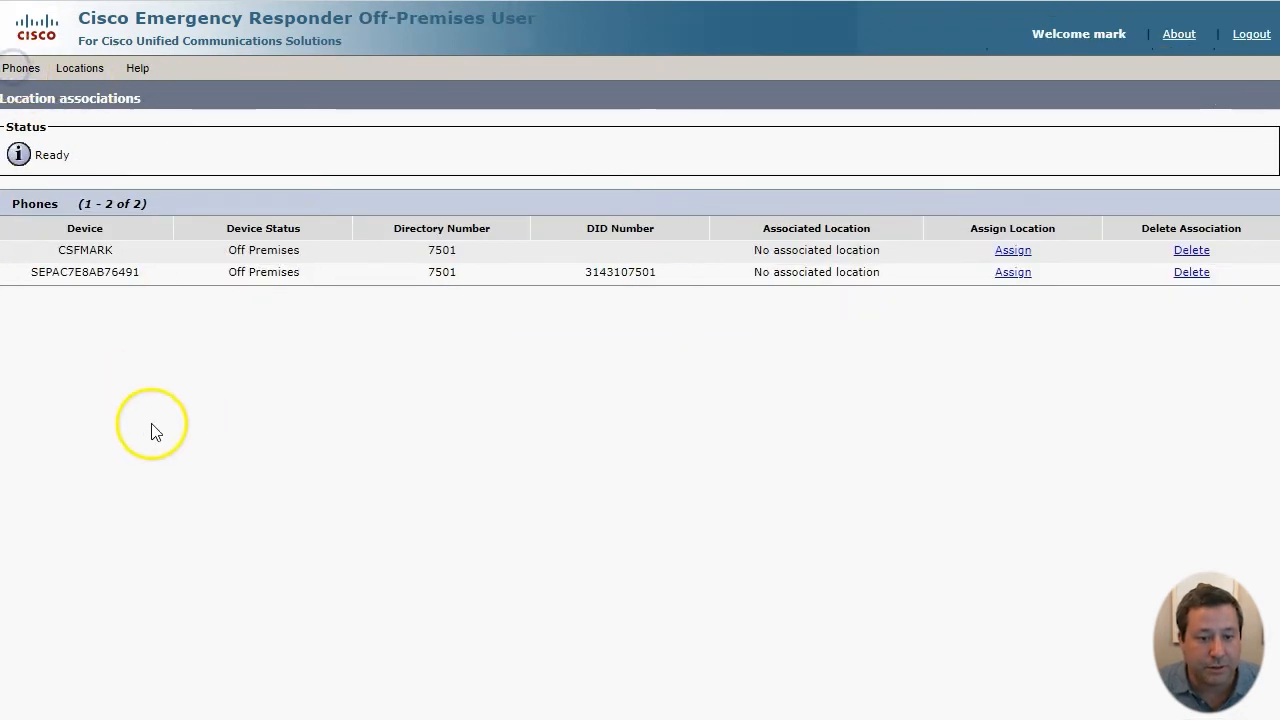
{"action": "triple_click", "coordinate": [309, 249]}
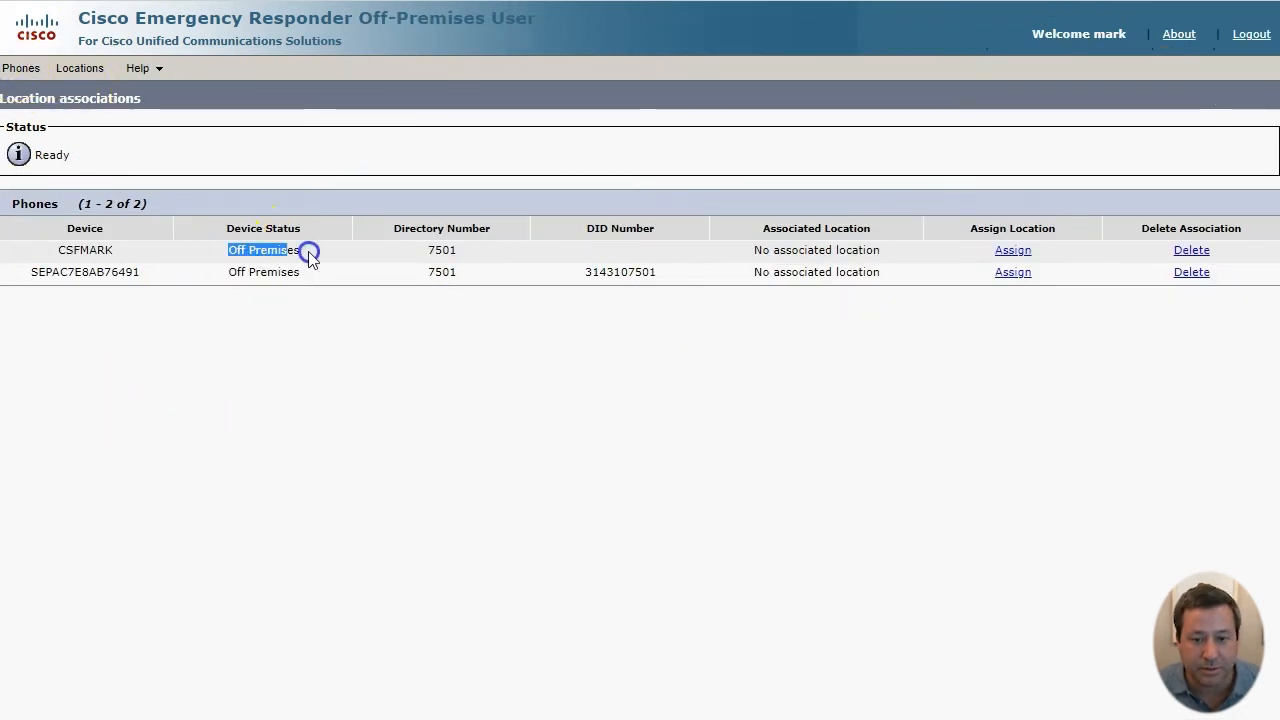
{"action": "left_click", "coordinate": [314, 389]}
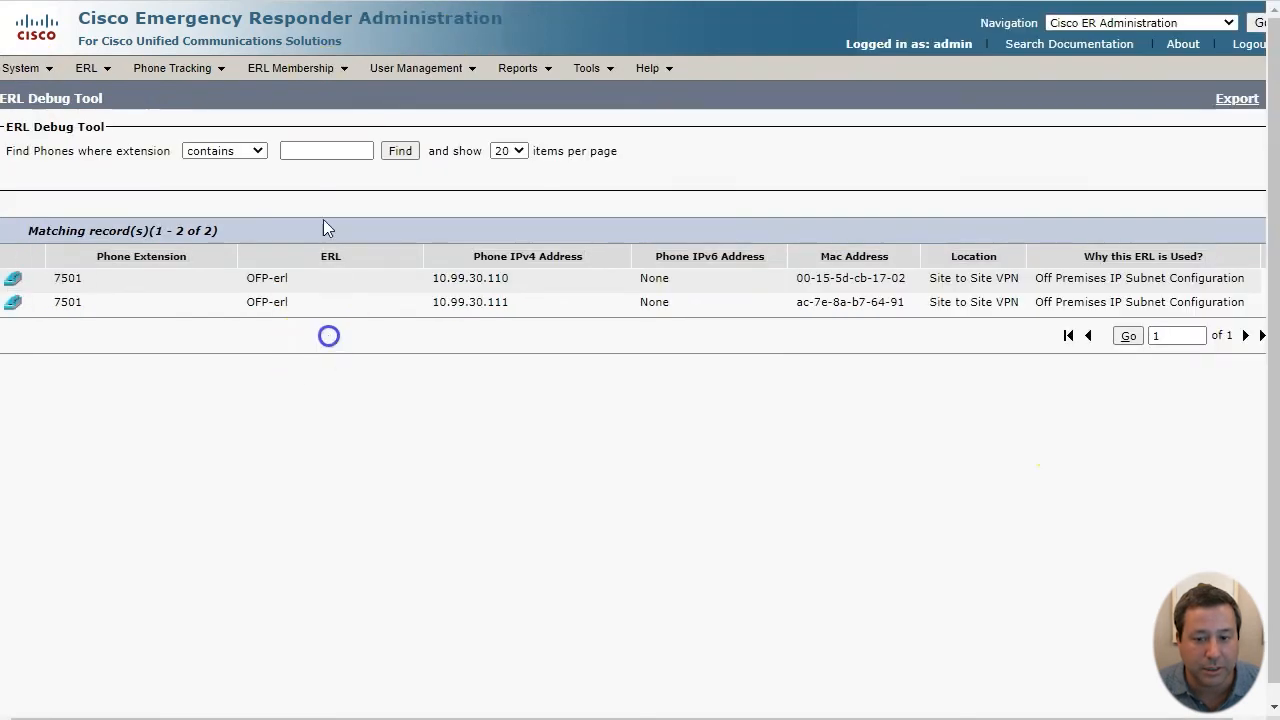
{"action": "left_click", "coordinate": [285, 68]}
- List all IP subnets and view the phones in the 10.99.30.0 subnet
{"action": "left_click", "coordinate": [285, 145]}
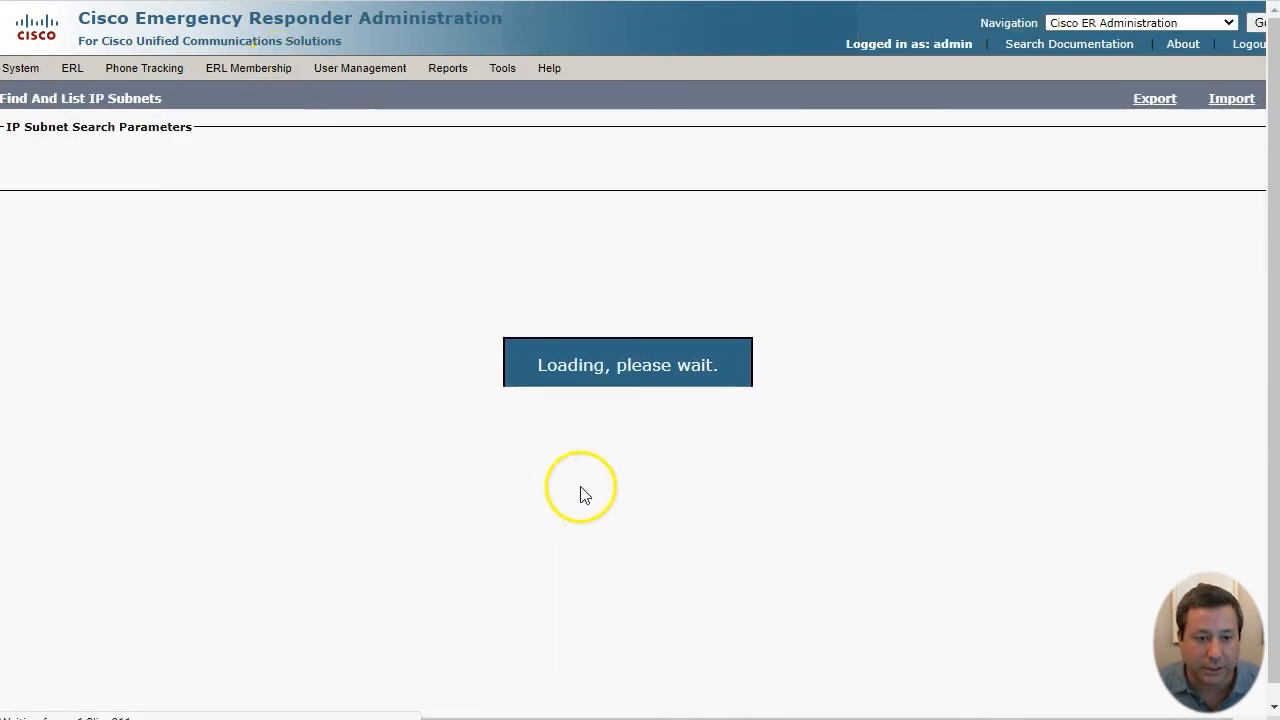
{"action": "left_click", "coordinate": [484, 221]}
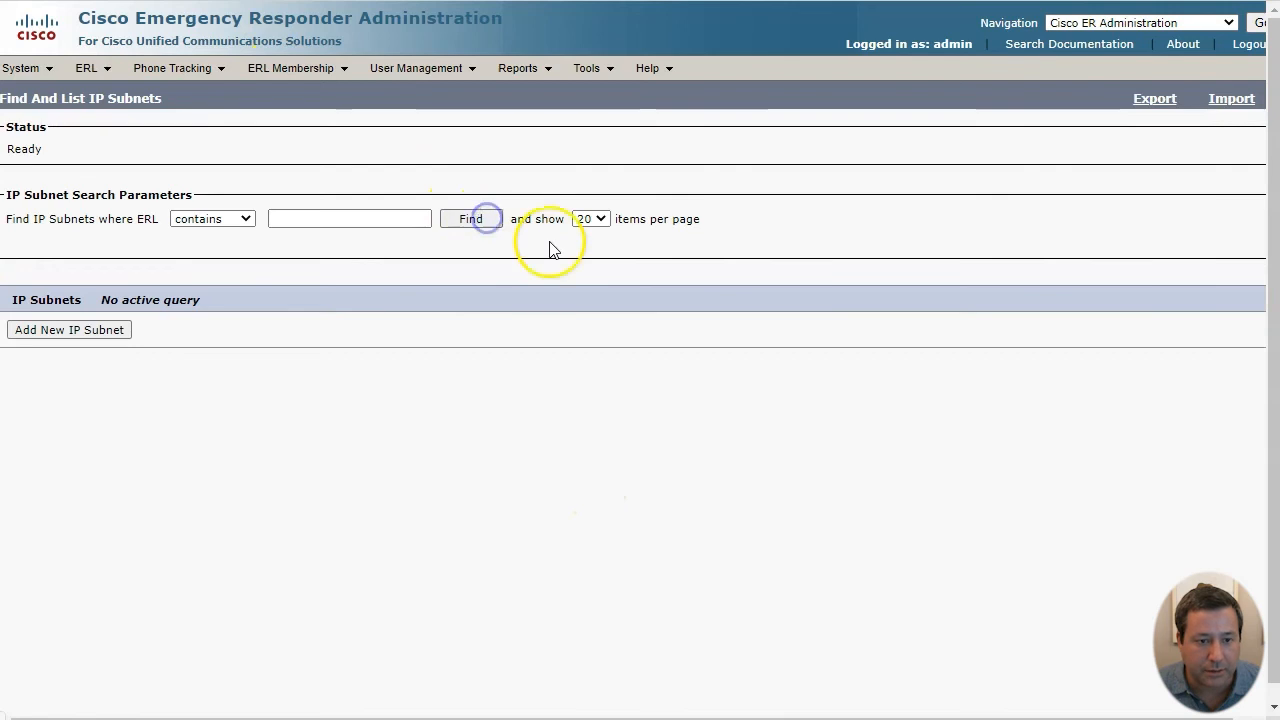
{"action": "left_click", "coordinate": [1048, 423]}
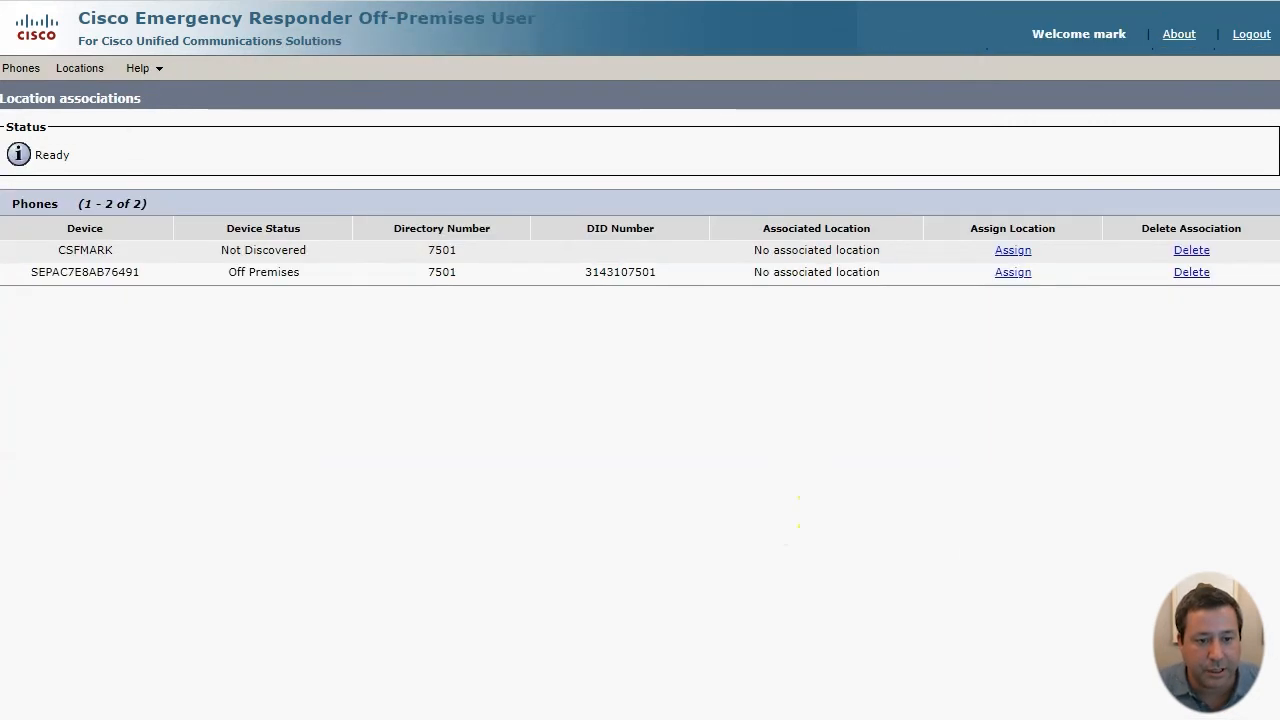
{"action": "left_click", "coordinate": [88, 68]}
- Start a new location named city hall and enter its house number and street name
{"action": "left_click", "coordinate": [80, 157]}
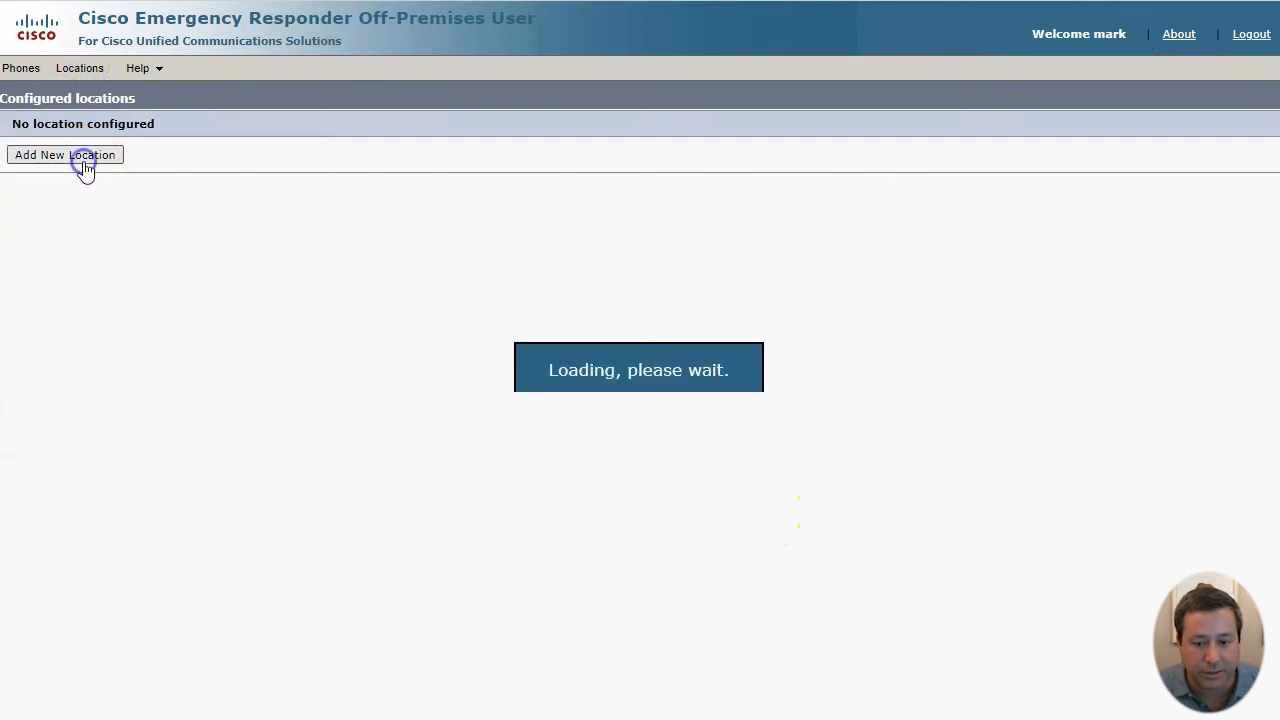
{"action": "left_click", "coordinate": [455, 181]}
{"action": "type", "text": "city hall"}
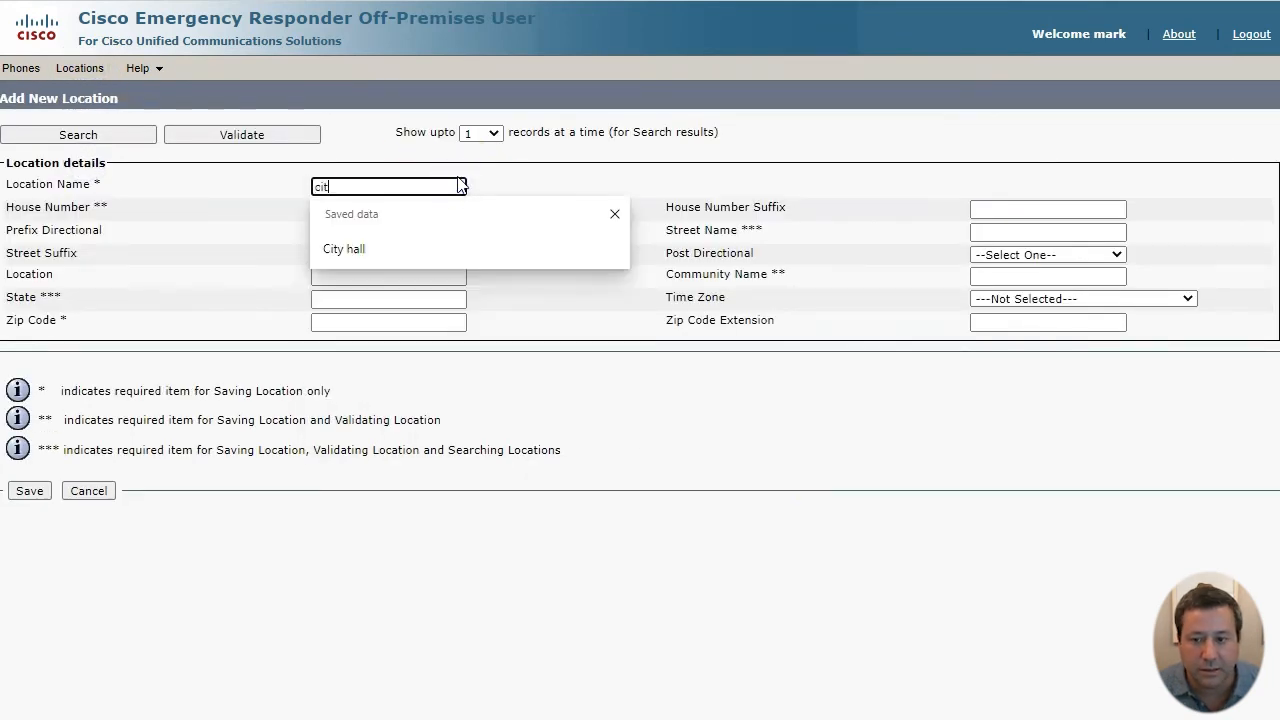
{"action": "key", "text": "Tab"}
{"action": "type", "text": "1200"}
{"action": "key", "text": "Tab"}
{"action": "type", "text": "mar"}
{"action": "key", "text": "Tab"}
{"action": "type", "text": "market st"}
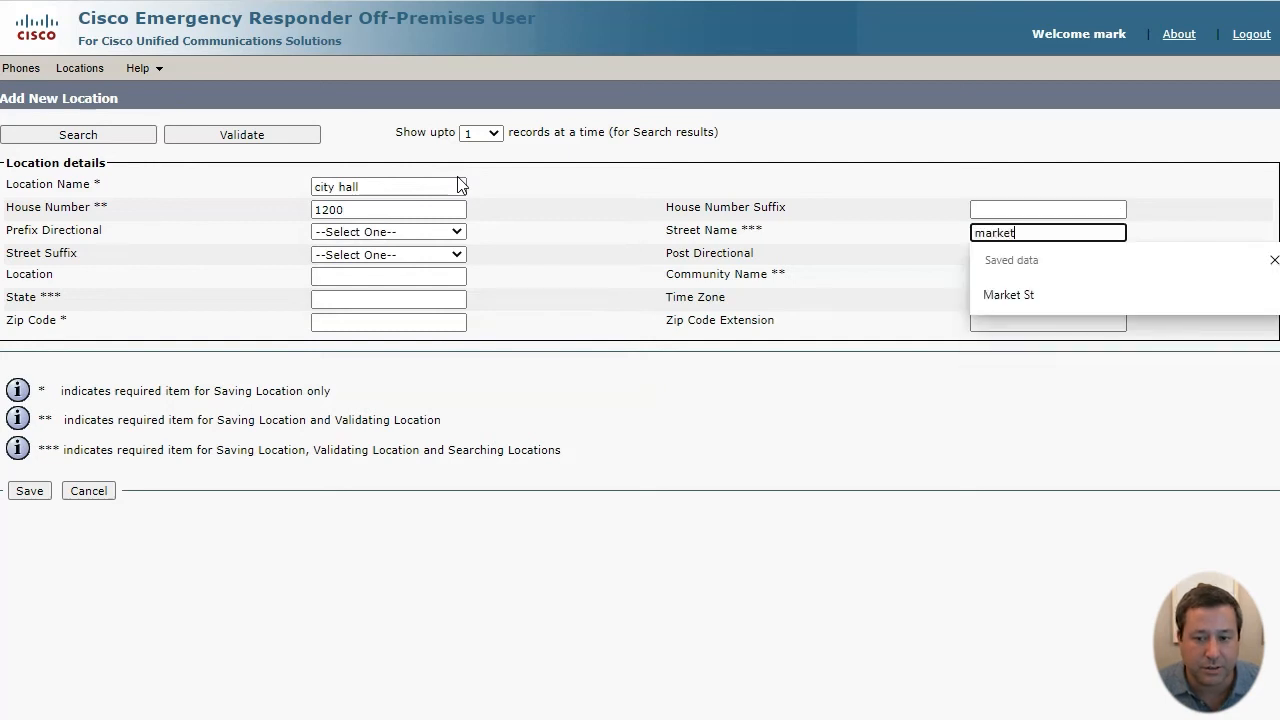
- Complete city hall with community saint louis, state MO and zip code, then save it
{"action": "key", "text": "Tab"}
{"action": "key", "text": "Tab"}
{"action": "key", "text": "Tab"}
{"action": "key", "text": "Tab"}
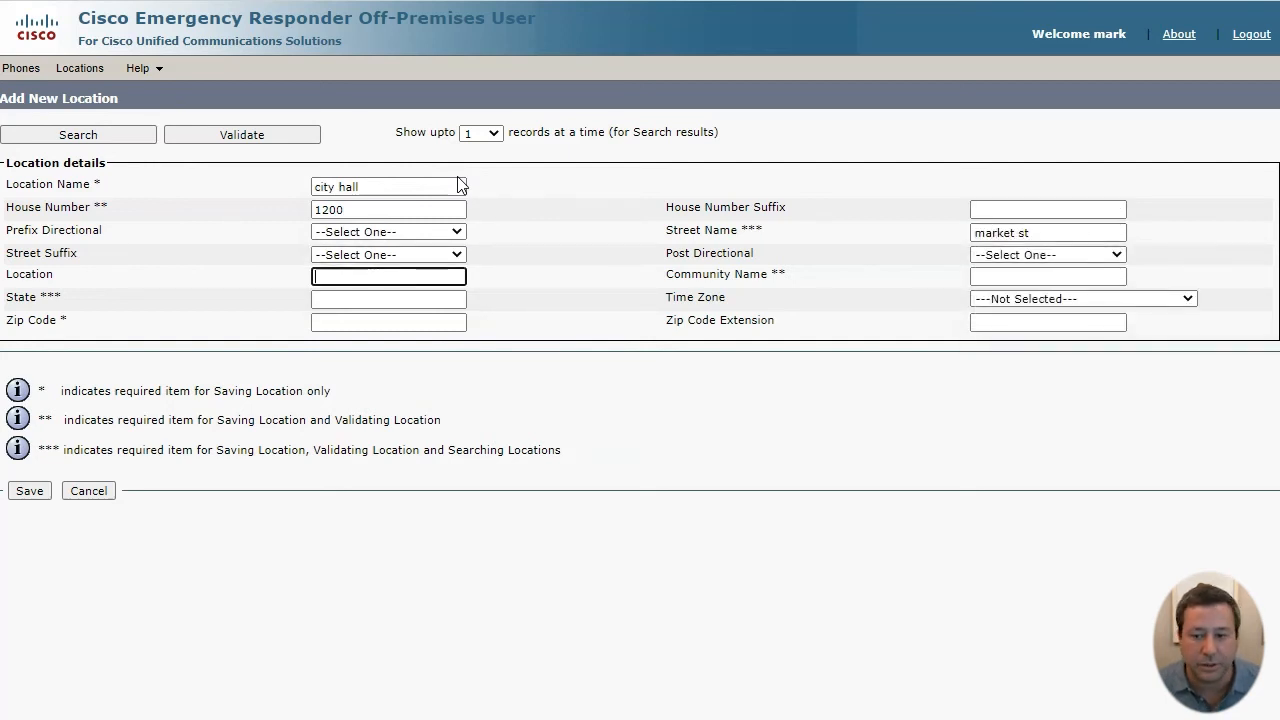
{"action": "type", "text": "saint louis"}
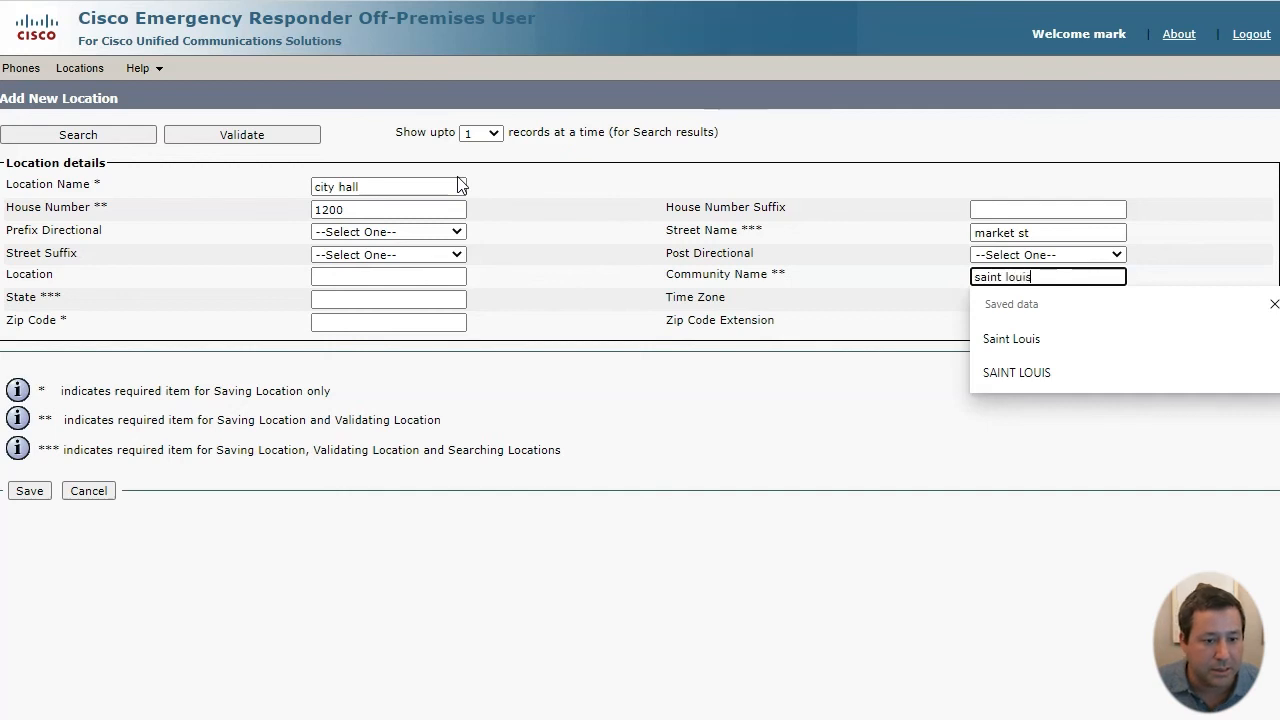
{"action": "key", "text": "Tab"}
{"action": "type", "text": "MO"}
{"action": "key", "text": "Tab"}
{"action": "key", "text": "Tab"}
{"action": "type", "text": "63103"}
{"action": "key", "text": "Tab"}
{"action": "left_click", "coordinate": [29, 490]}
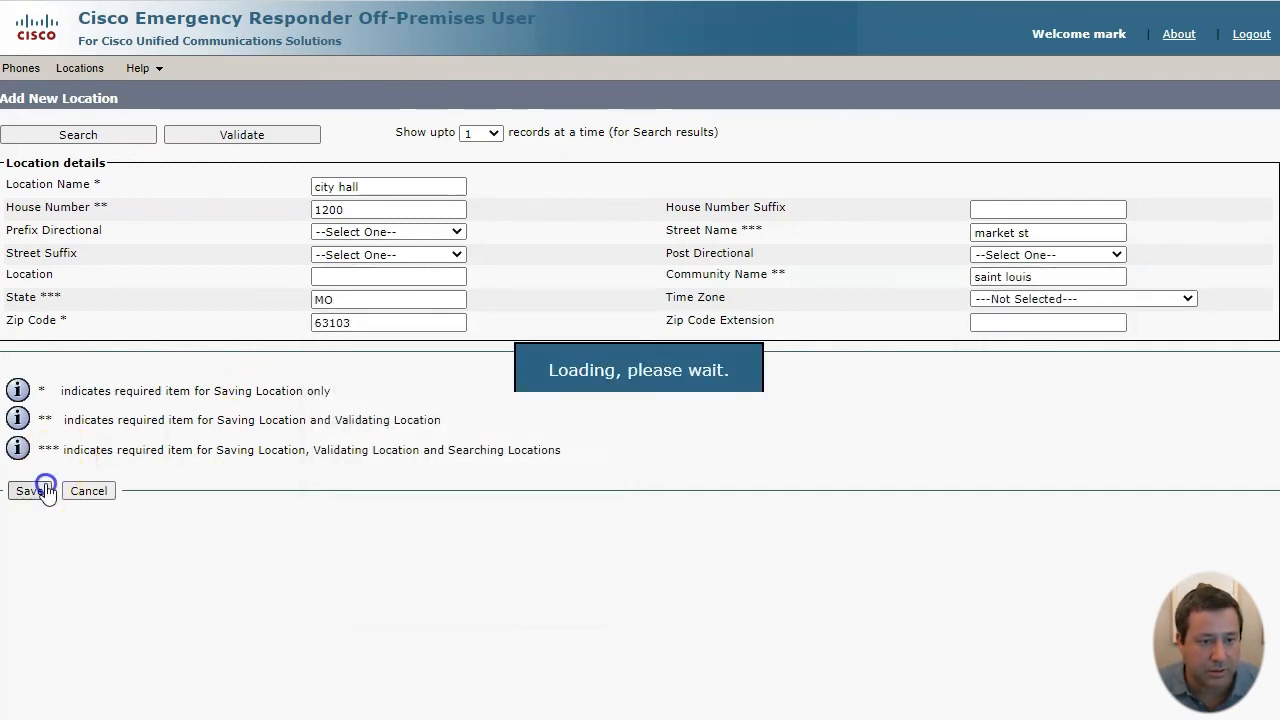
{"action": "left_click", "coordinate": [31, 74]}
- Assign city hall to the 7501 desk phone and confirm the association in the phones list
{"action": "left_click", "coordinate": [1014, 275]}
{"action": "left_click", "coordinate": [260, 322]}
{"action": "left_click", "coordinate": [250, 350]}
{"action": "left_click", "coordinate": [67, 393]}
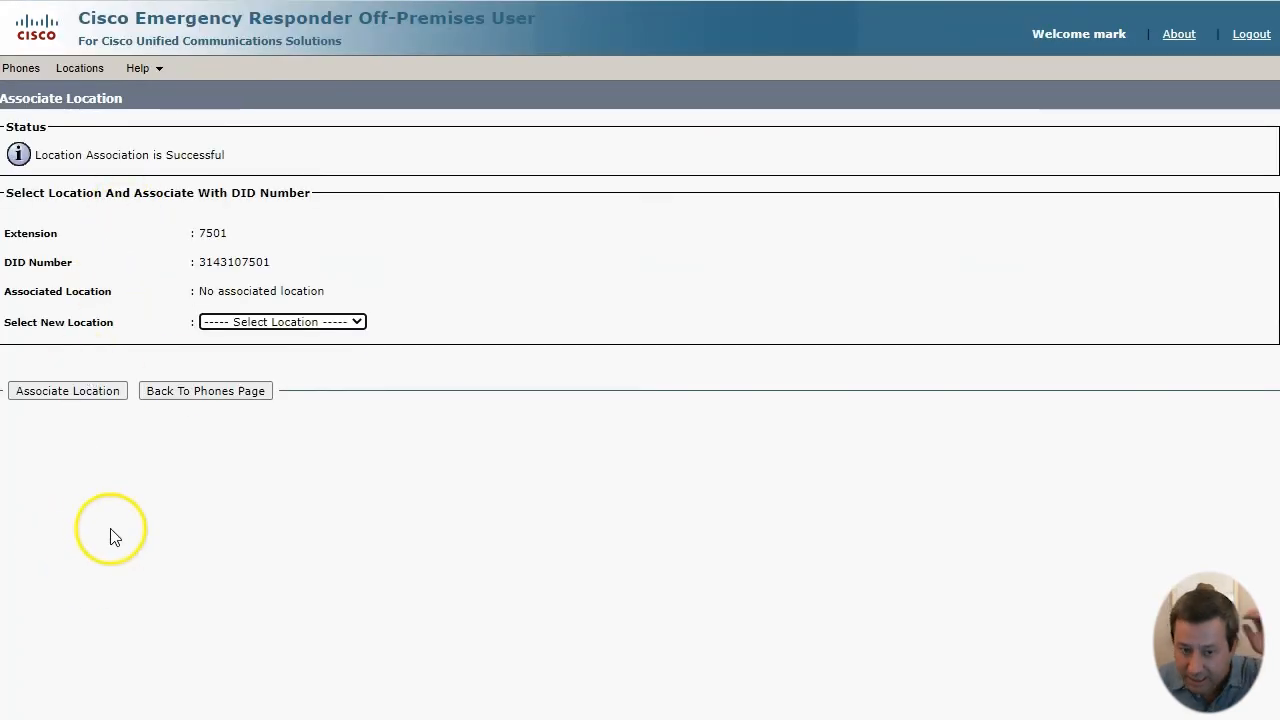
{"action": "left_click", "coordinate": [197, 386]}
{"action": "left_click_drag", "start_coordinate": [82, 272], "coordinate": [830, 277]}
{"action": "triple_click", "coordinate": [831, 273]}
{"action": "left_click", "coordinate": [382, 385]}
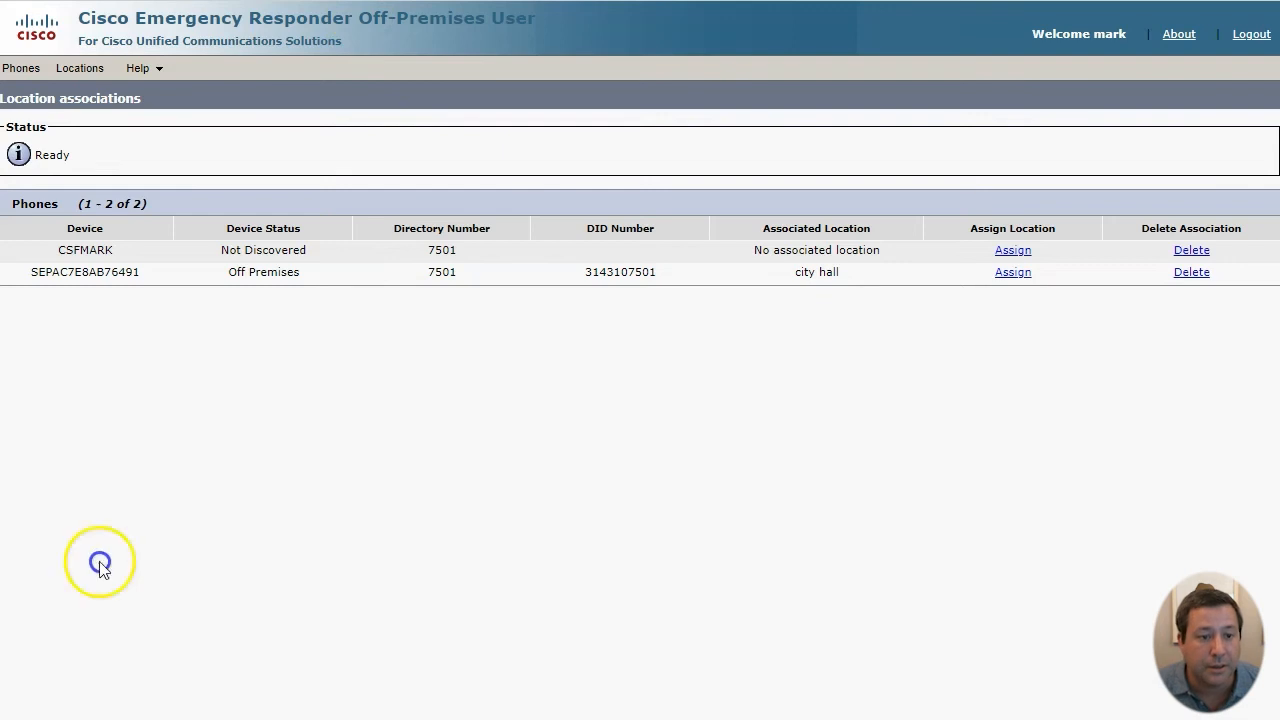
{"action": "left_click", "coordinate": [86, 68]}
- Create and save a second location named fire dept
{"action": "left_click", "coordinate": [105, 155]}
{"action": "left_click", "coordinate": [342, 184]}
{"action": "type", "text": "fire dept"}
{"action": "key", "text": "Tab"}
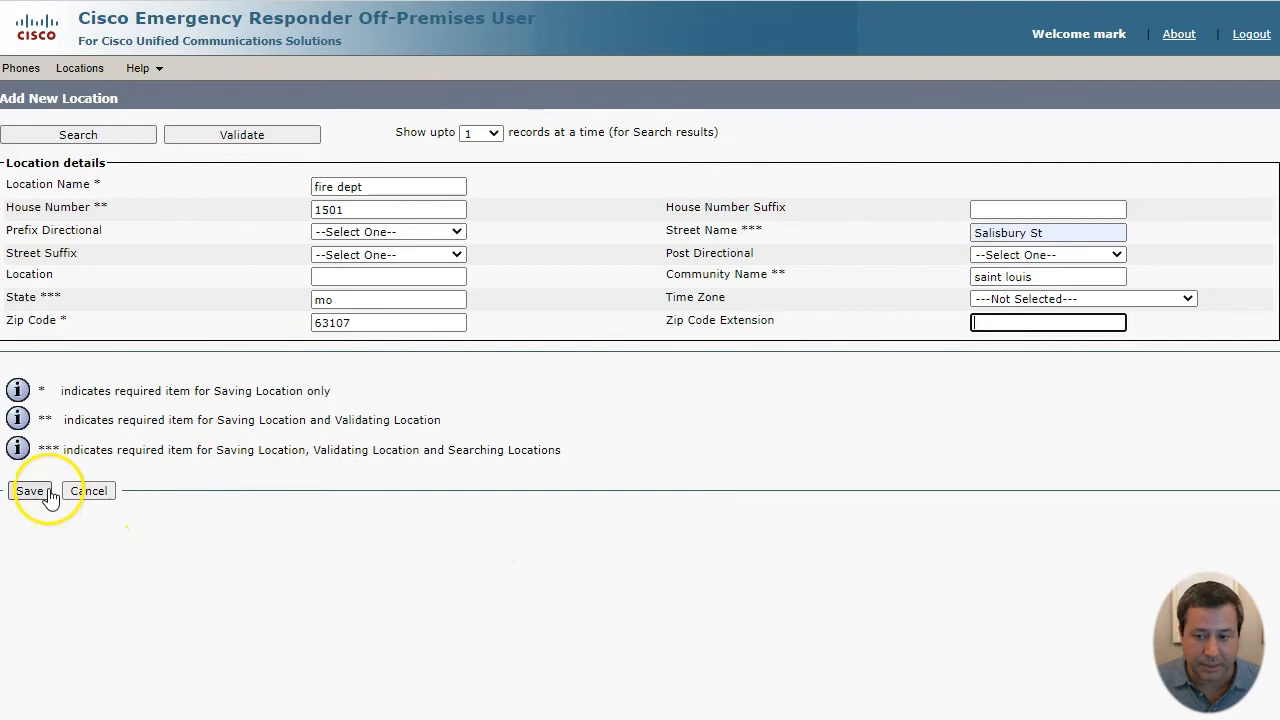
{"action": "left_click", "coordinate": [45, 492]}
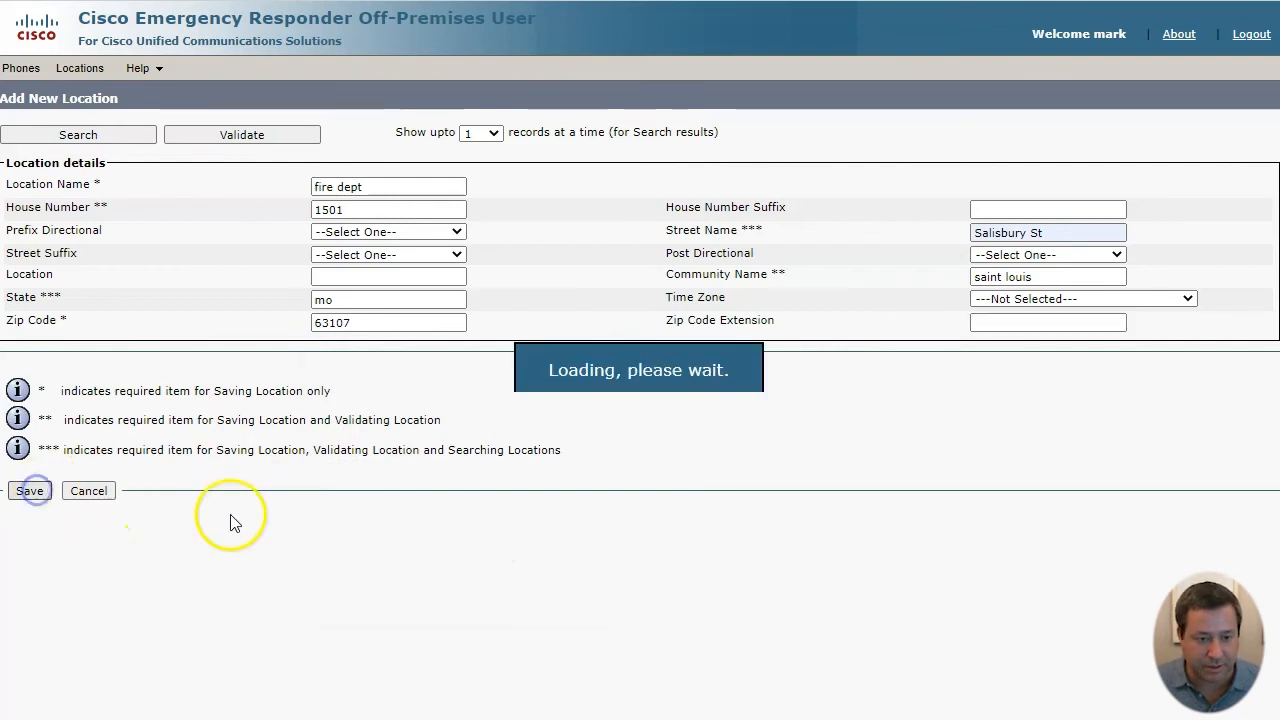
{"action": "left_click", "coordinate": [21, 68]}
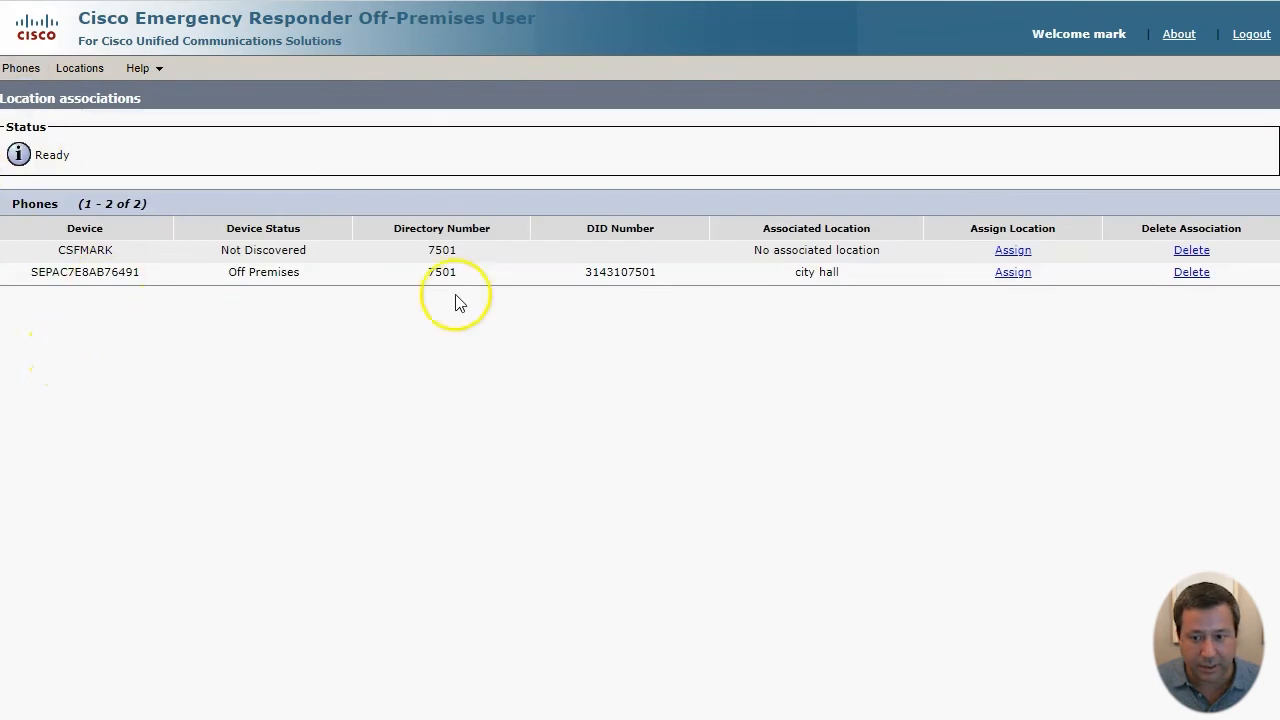
- Associate the off-premises phone with the fire dept location
{"action": "left_click", "coordinate": [1018, 274]}
{"action": "left_click", "coordinate": [229, 321]}
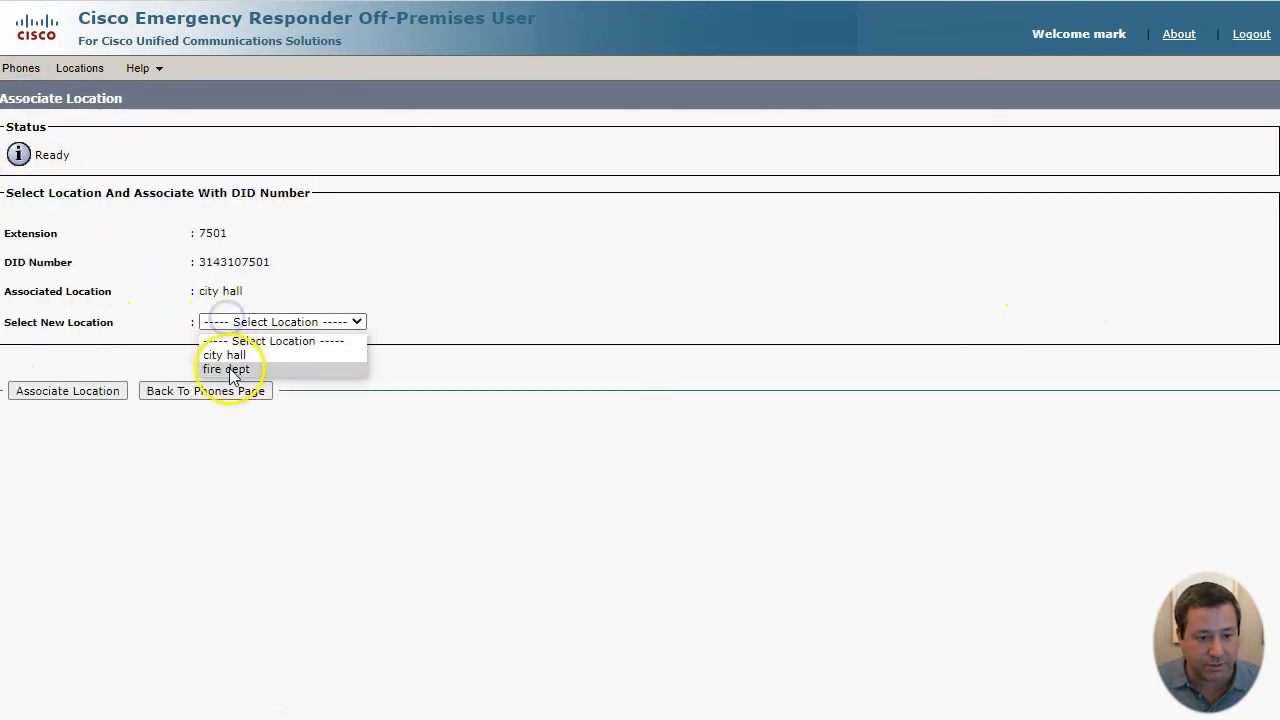
{"action": "left_click", "coordinate": [225, 366]}
{"action": "left_click", "coordinate": [62, 400]}
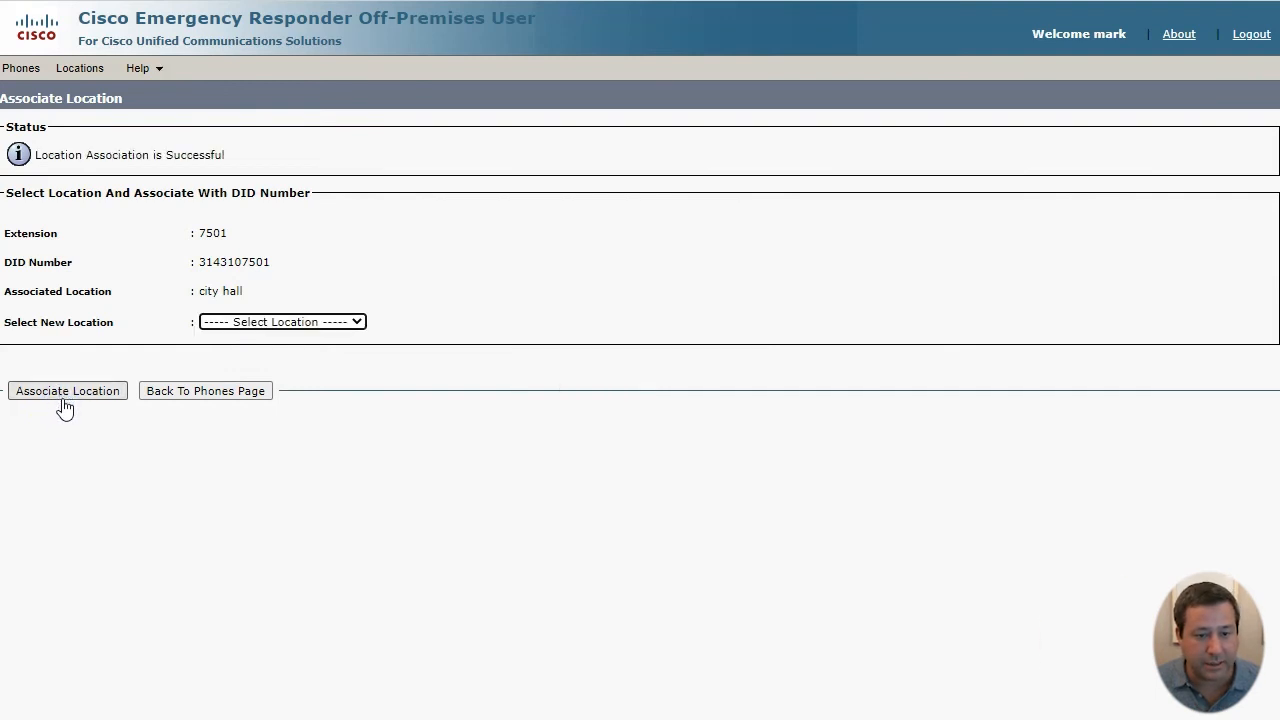
- Verify the fire dept association, then reassign the off-premises phone to city hall
{"action": "left_click", "coordinate": [21, 68]}
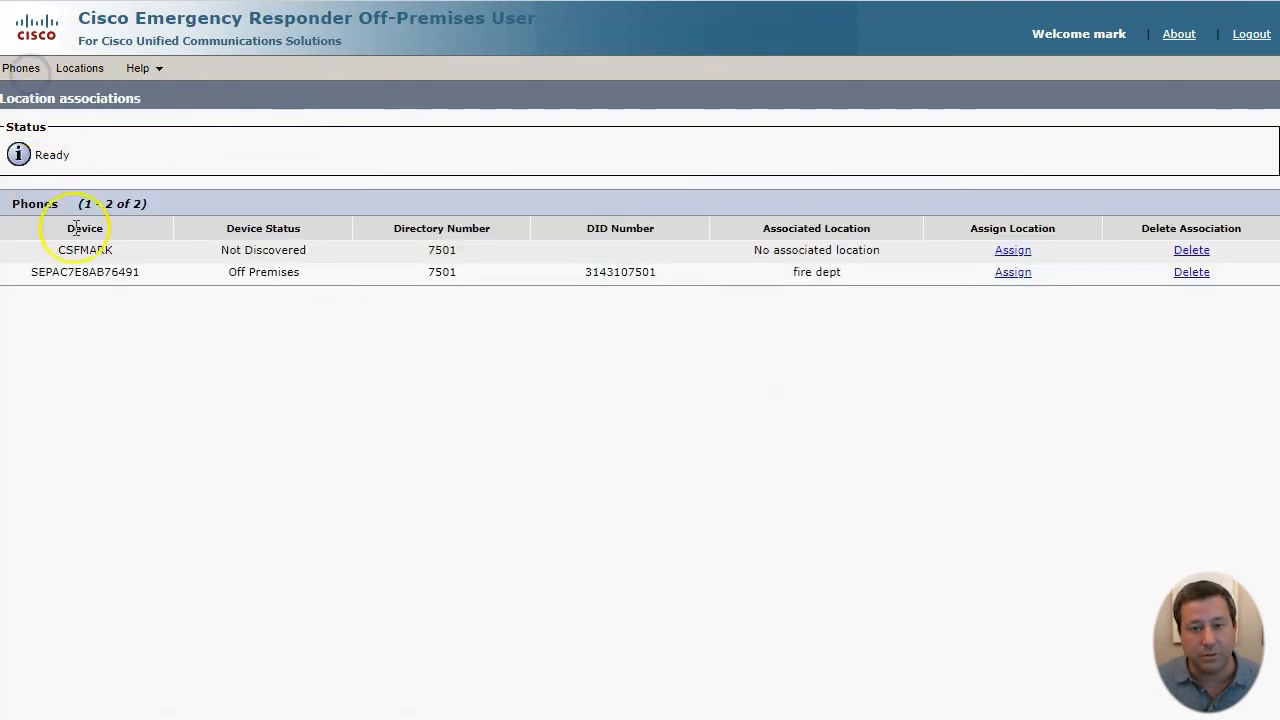
{"action": "left_click_drag", "start_coordinate": [76, 272], "coordinate": [752, 290]}
{"action": "double_click", "coordinate": [826, 272]}
{"action": "left_click", "coordinate": [1008, 276]}
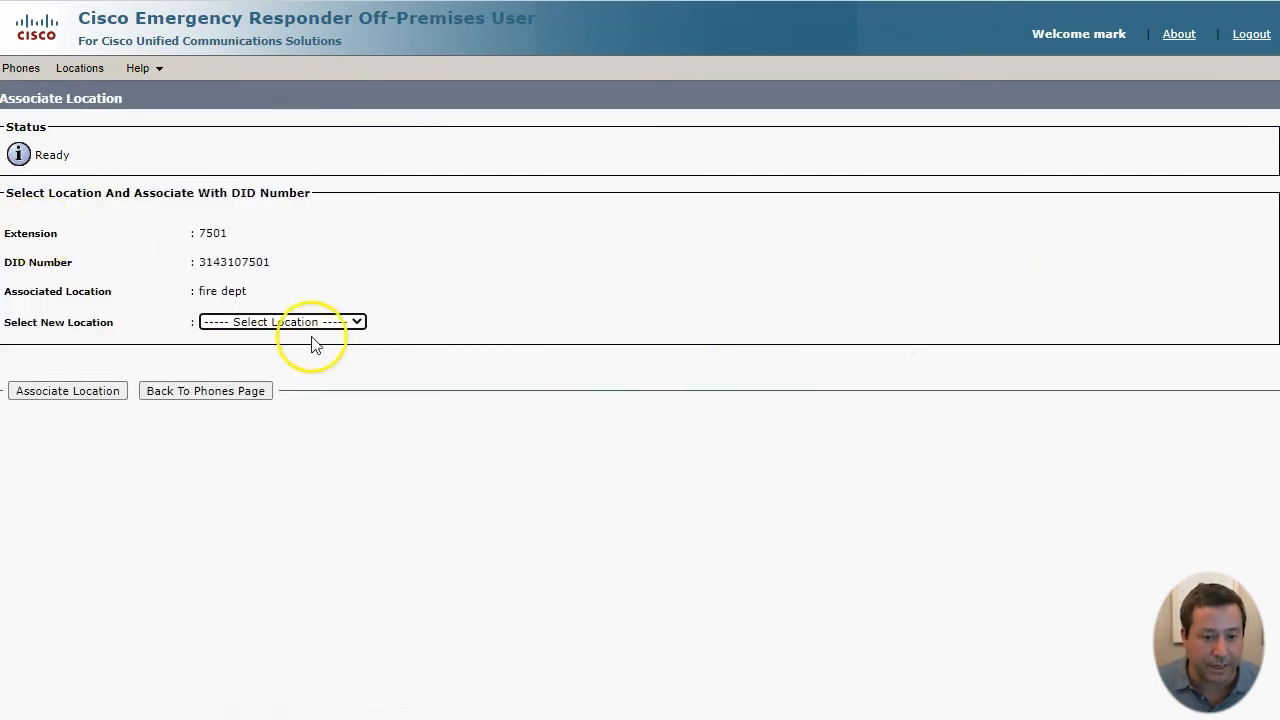
{"action": "left_click", "coordinate": [312, 322]}
{"action": "left_click", "coordinate": [294, 355]}
{"action": "left_click", "coordinate": [94, 391]}
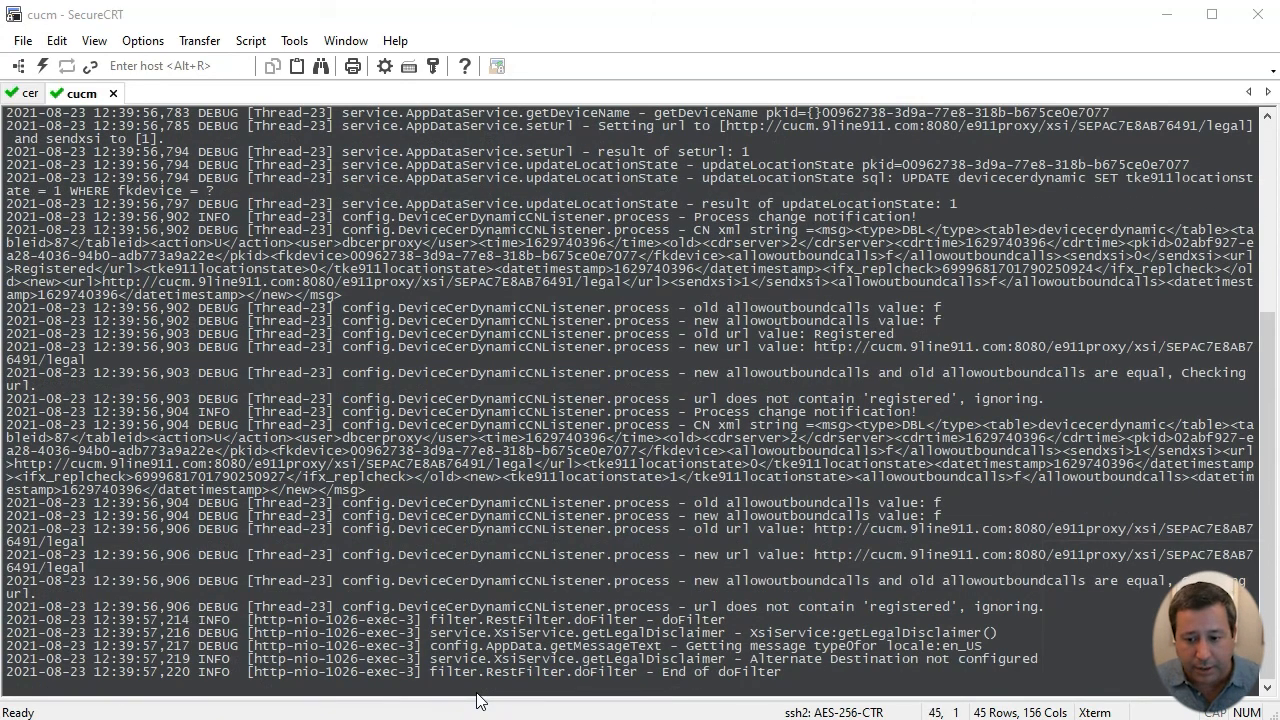
- Highlight the requestLocationList log lines for the request from 10.9.11.11 completing with status 200
{"action": "left_click_drag", "start_coordinate": [826, 645], "coordinate": [1150, 658]}
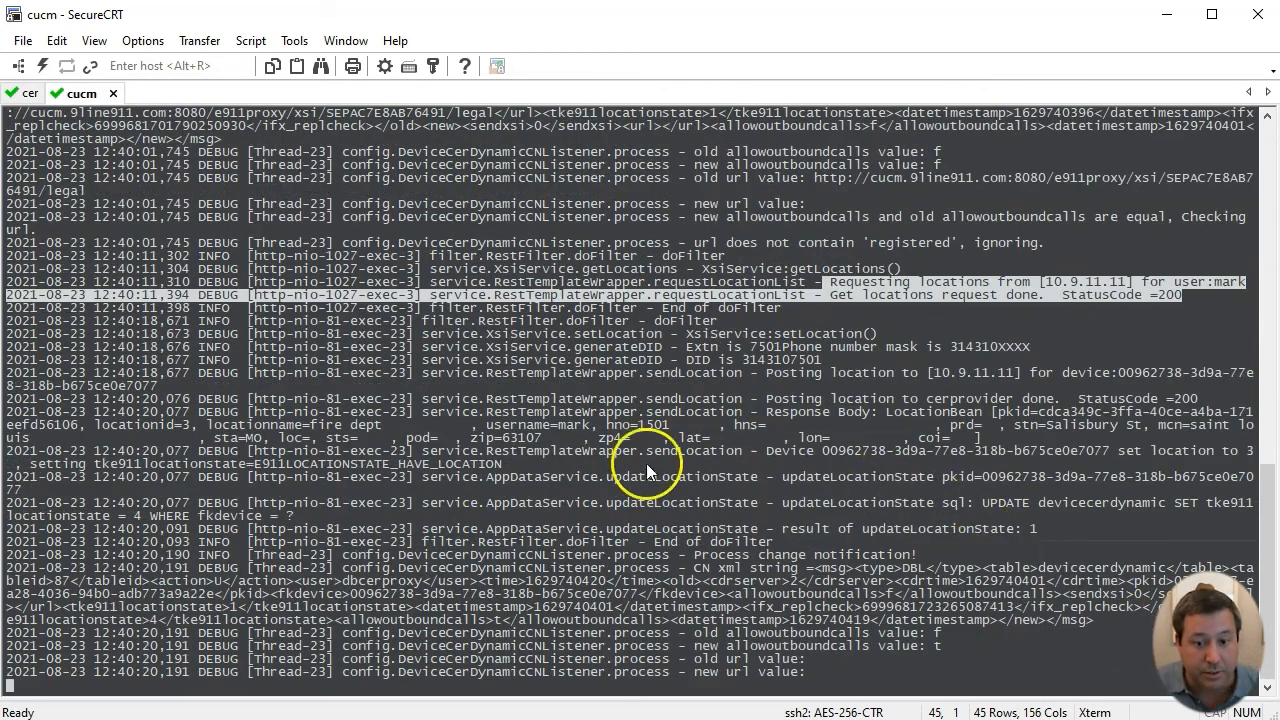
{"action": "left_click_drag", "start_coordinate": [423, 412], "coordinate": [1070, 444]}
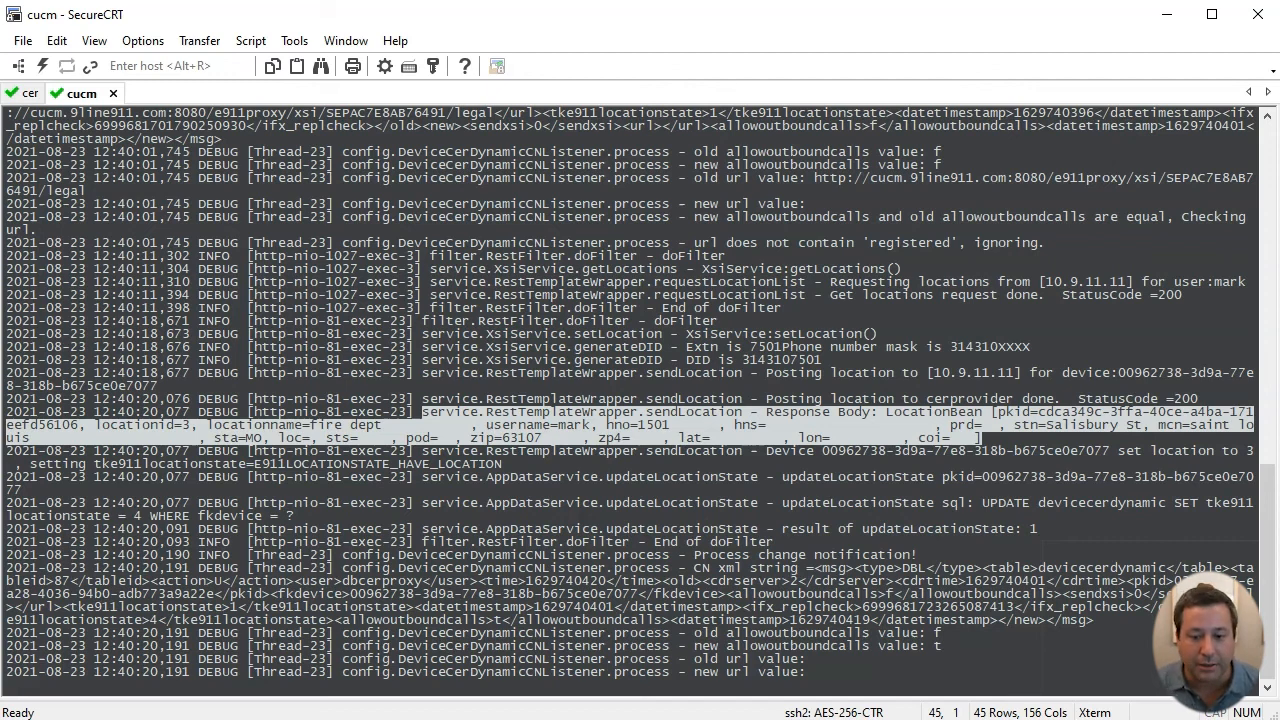
- Stop the E911 proxy log tail in the cucm session and recall the previous tail command
{"action": "key", "text": "ctrl+c"}
{"action": "key", "text": "Up"}
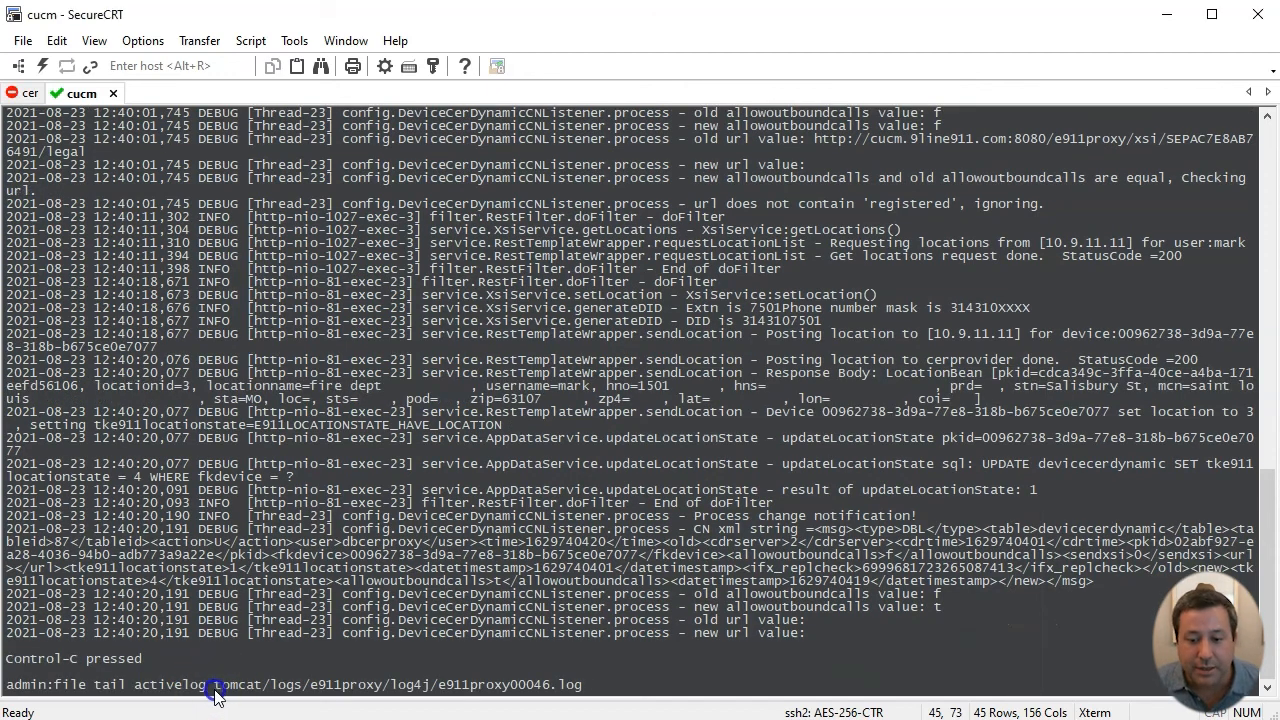
{"action": "triple_click", "coordinate": [215, 688]}
{"action": "left_click", "coordinate": [680, 686]}
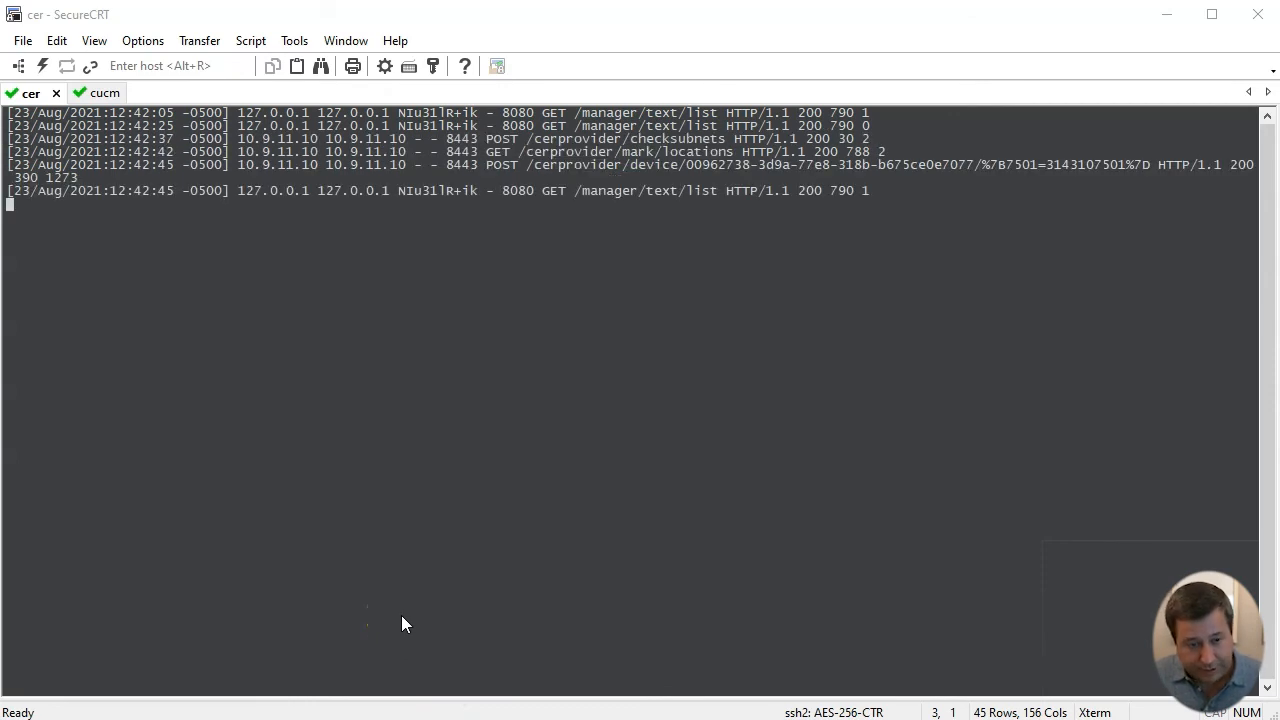
- Stop the cer session's access log tail and recall the localhost_access_log.txt tail command
{"action": "left_click", "coordinate": [383, 427]}
{"action": "key", "text": "ctrl+c"}
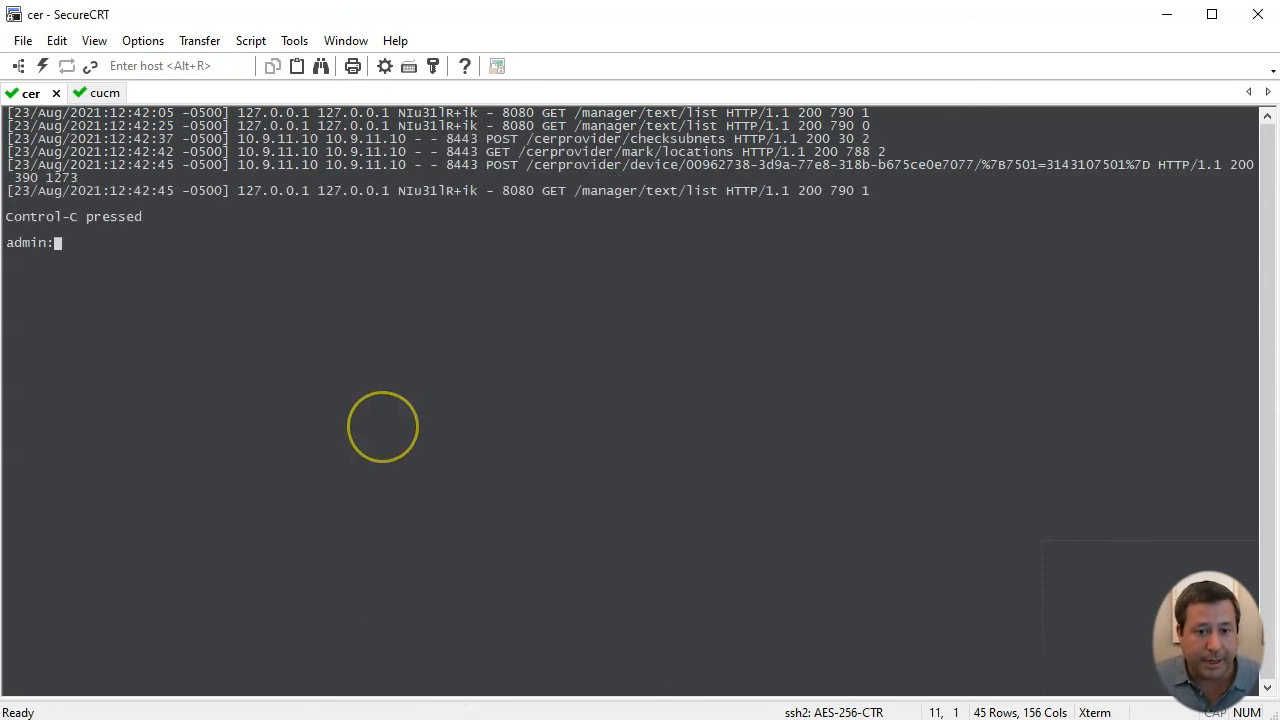
{"action": "key", "text": "Up"}
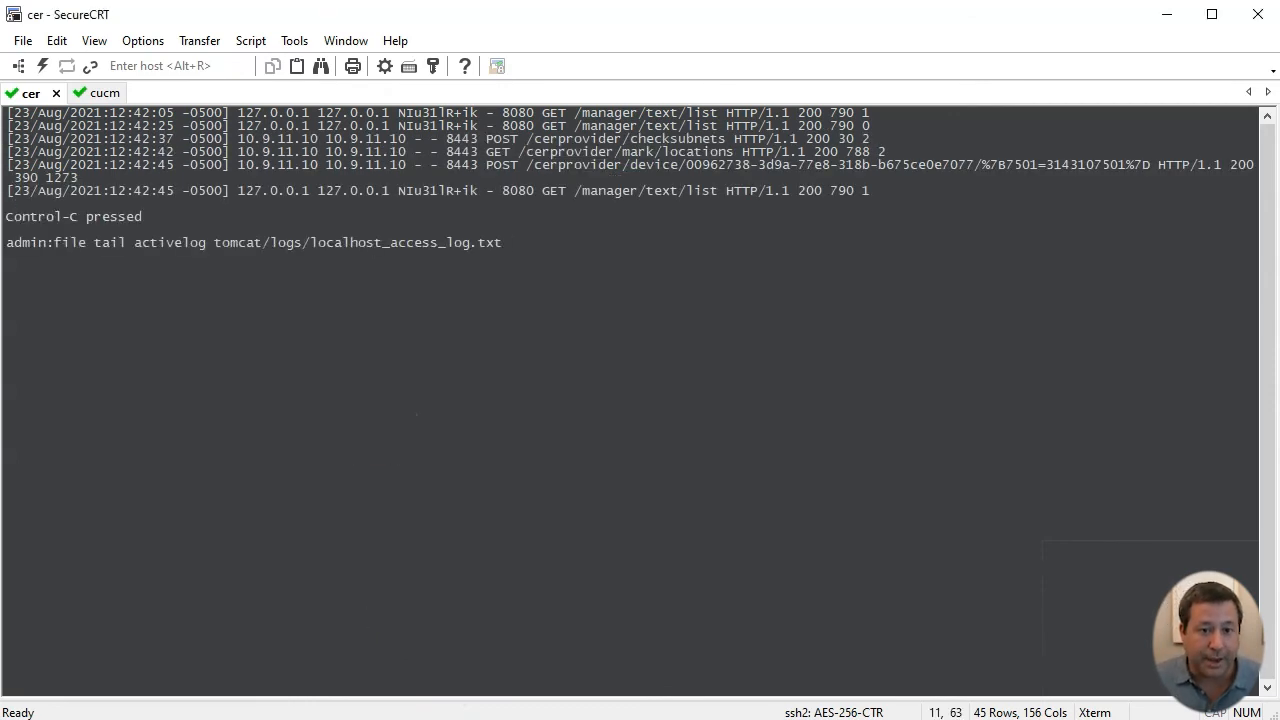
{"action": "triple_click", "coordinate": [375, 243]}
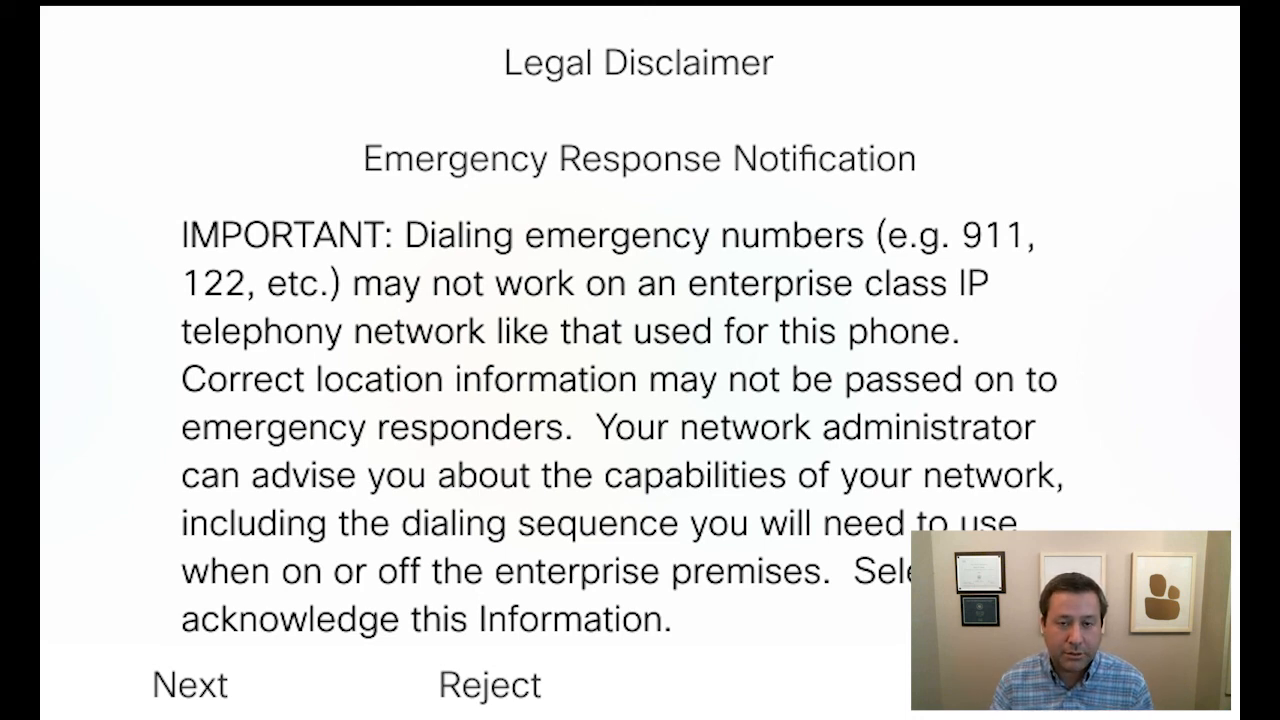
- Accept the Legal Disclaimer and choose city hall as the phone's current location
{"action": "key", "text": "Right"}
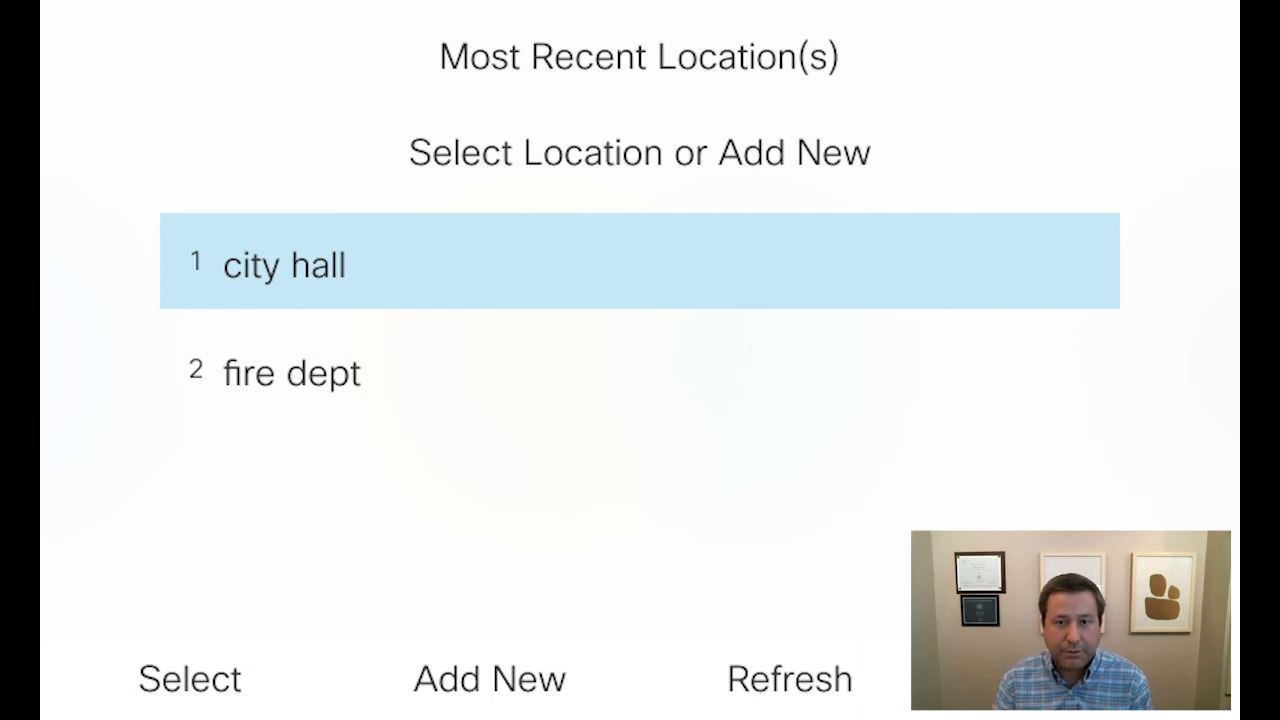
{"action": "key", "text": "Return"}
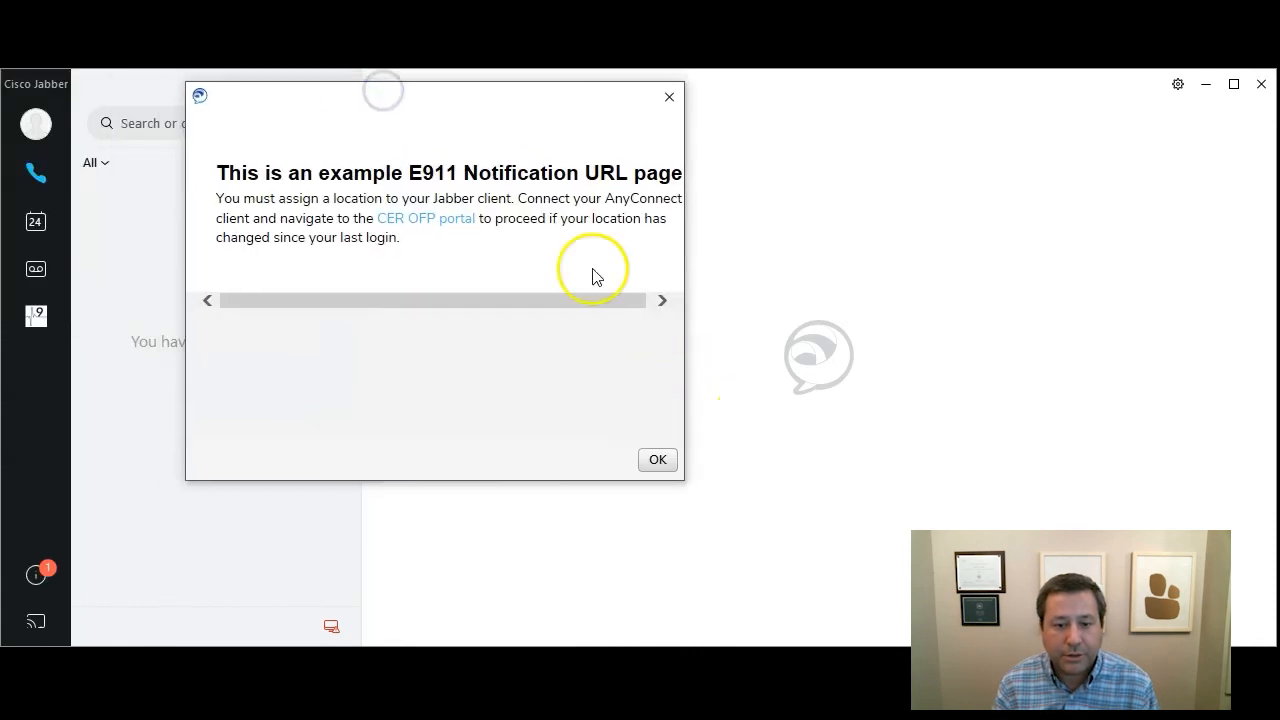
- Follow the 'CER OFP portal' link from the E911 notice and list the Phones with their locations
{"action": "left_click", "coordinate": [456, 220]}
{"action": "left_click", "coordinate": [84, 150]}
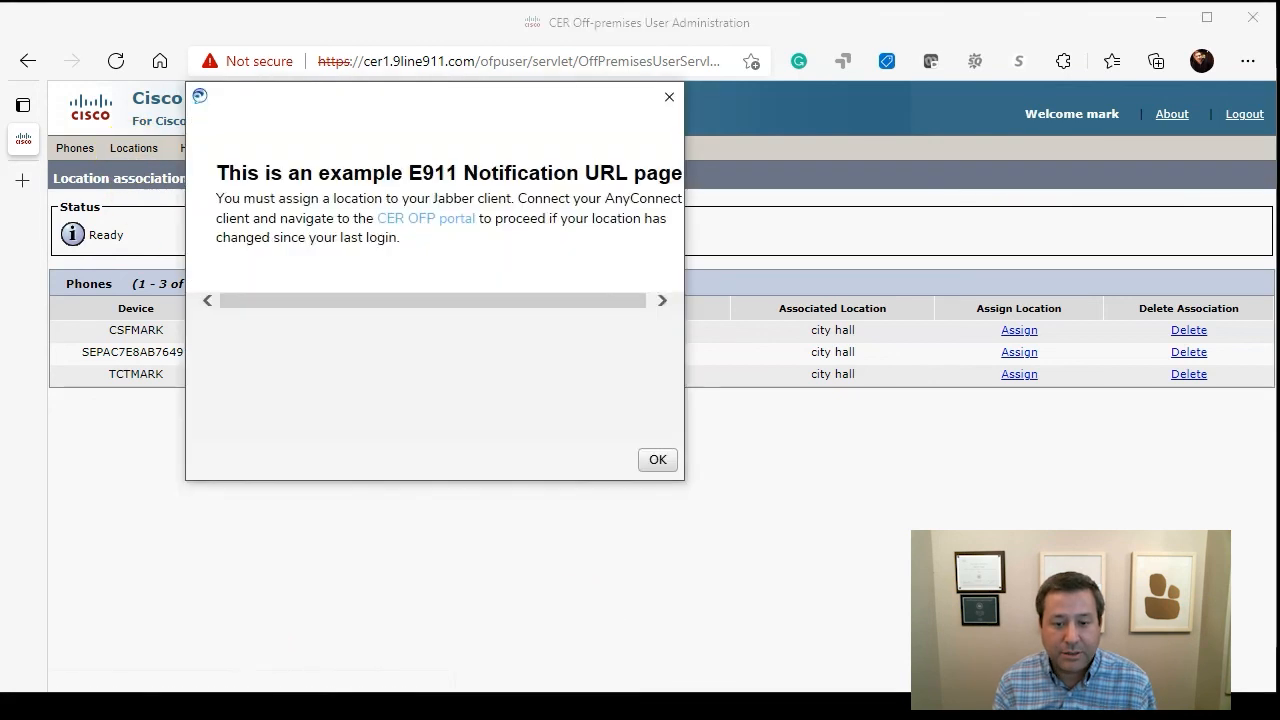
- Dismiss the E911 popup and reload the portal until CSFMARK shows Off Premises
{"action": "left_click", "coordinate": [659, 461]}
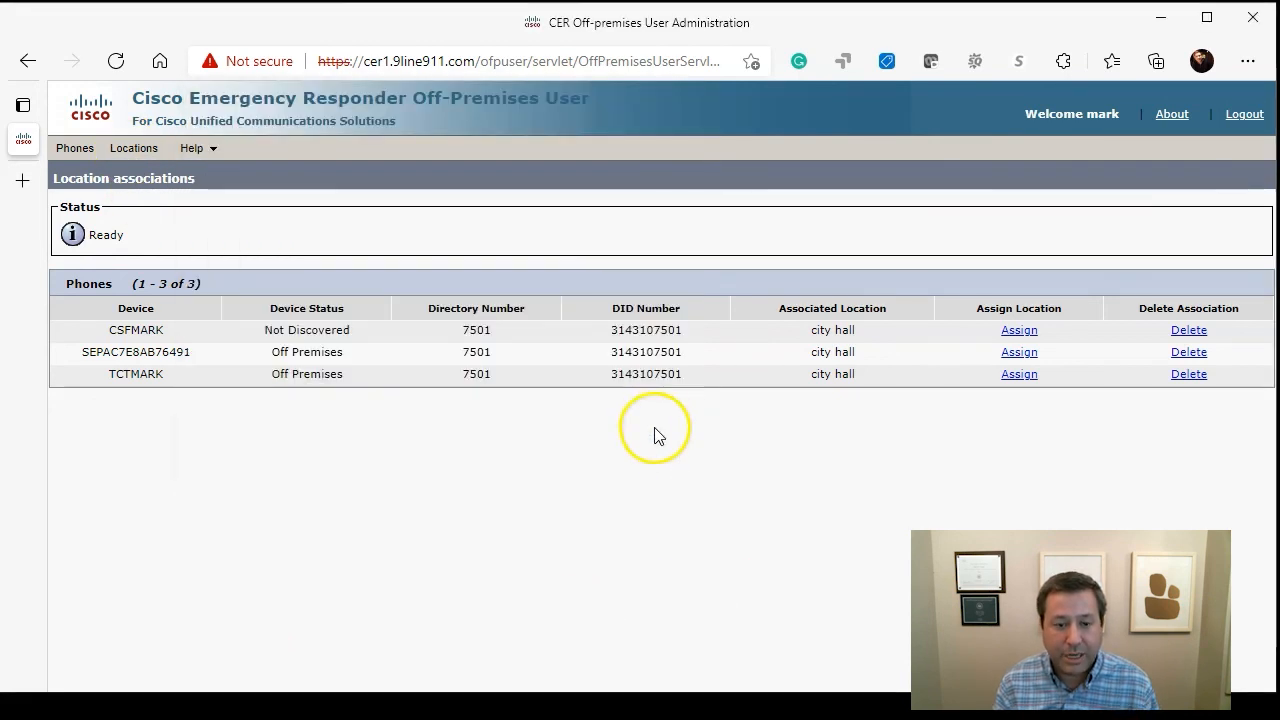
{"action": "left_click", "coordinate": [116, 61]}
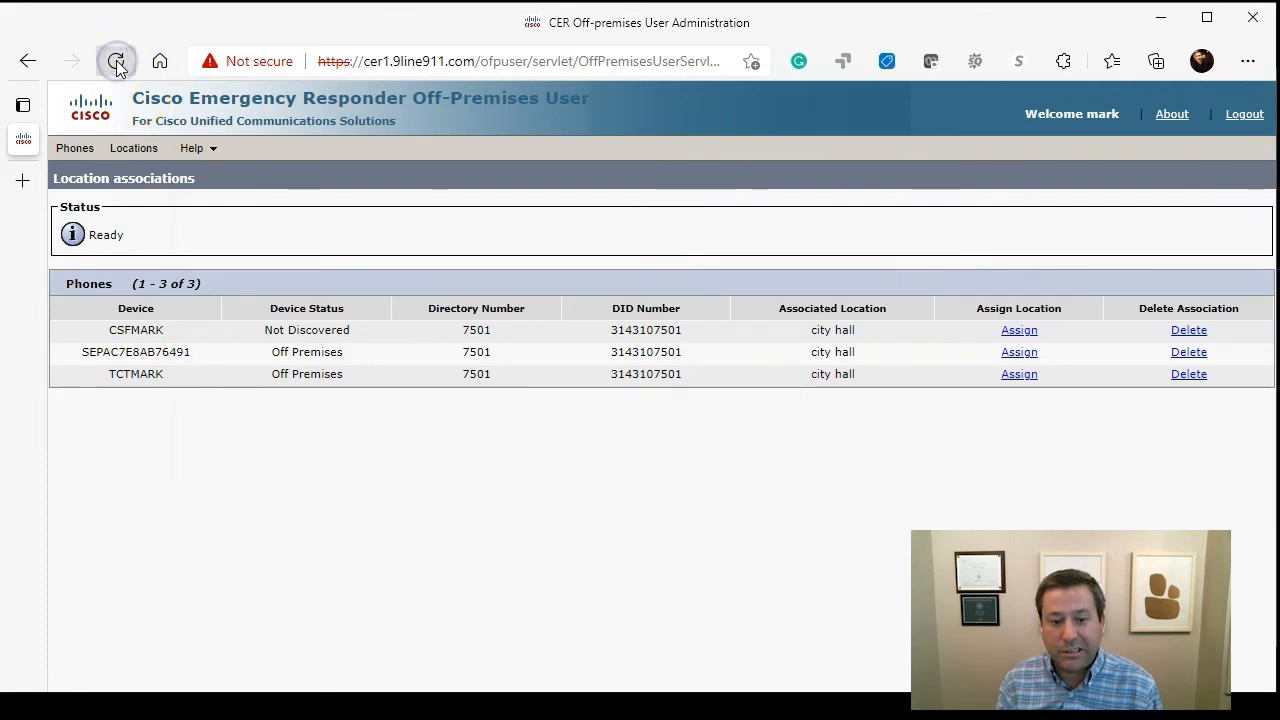
{"action": "left_click", "coordinate": [116, 62]}
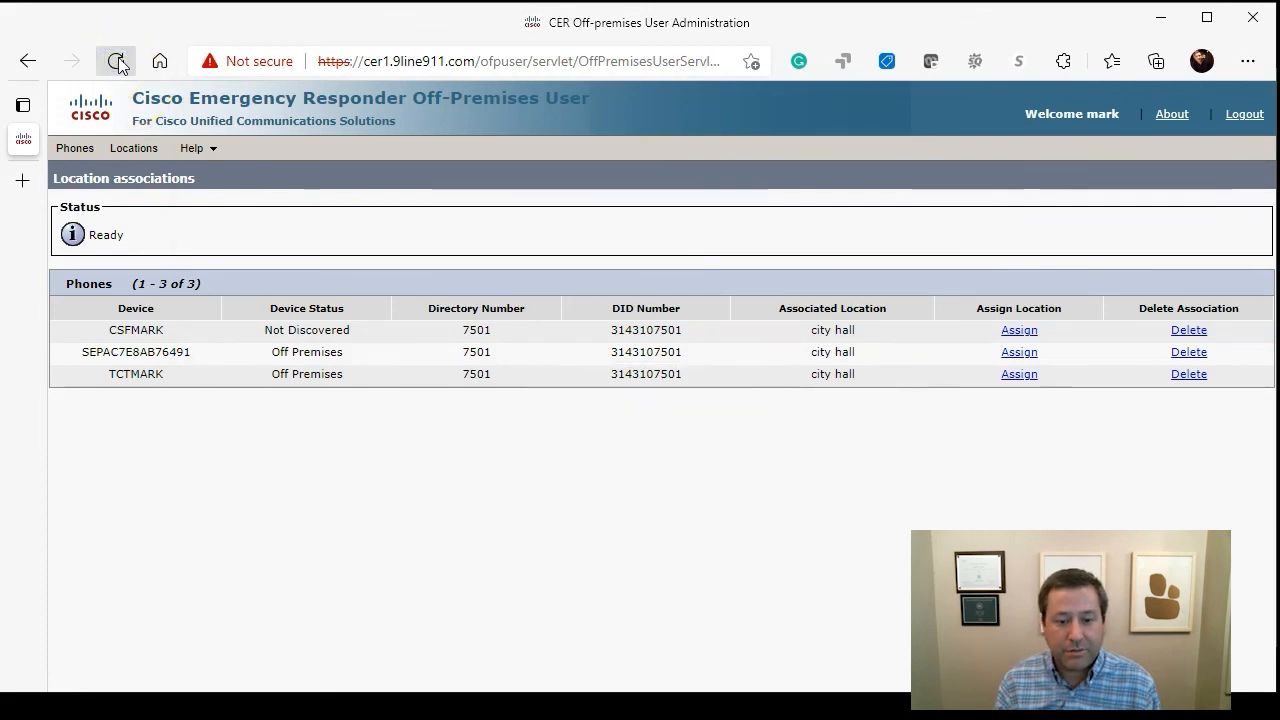
{"action": "left_click", "coordinate": [117, 62]}
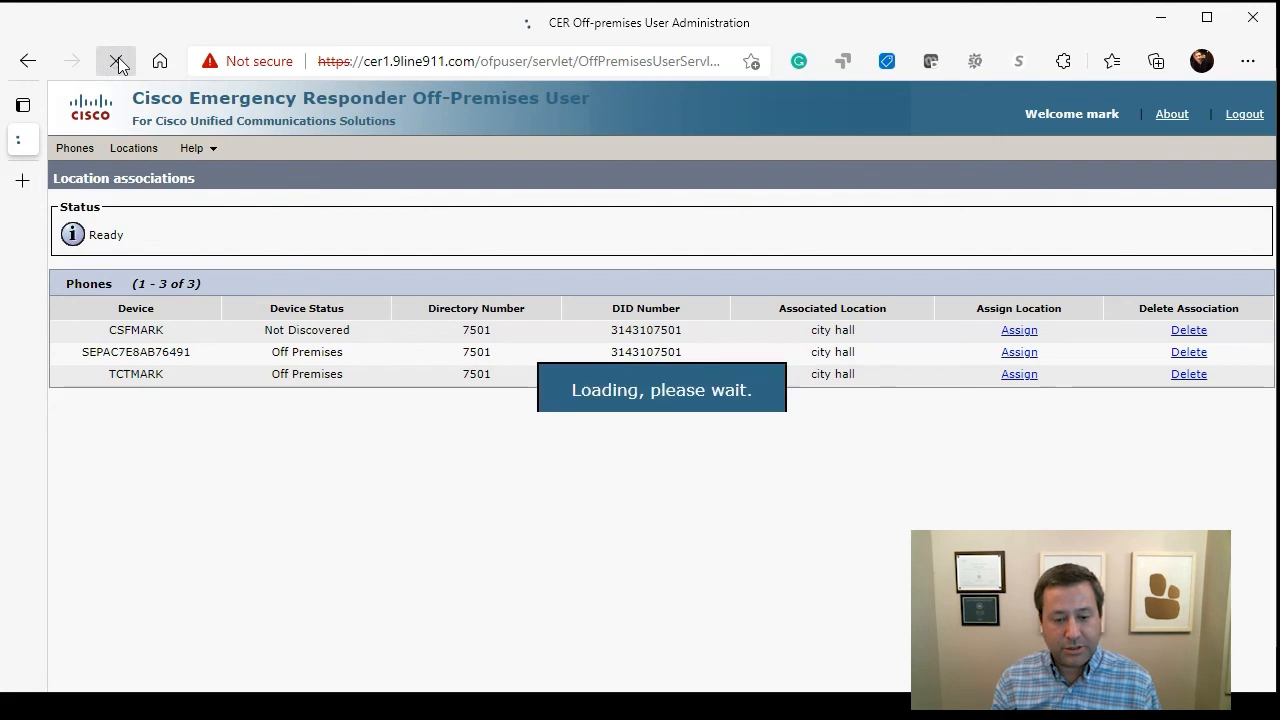
{"action": "left_click", "coordinate": [116, 62]}
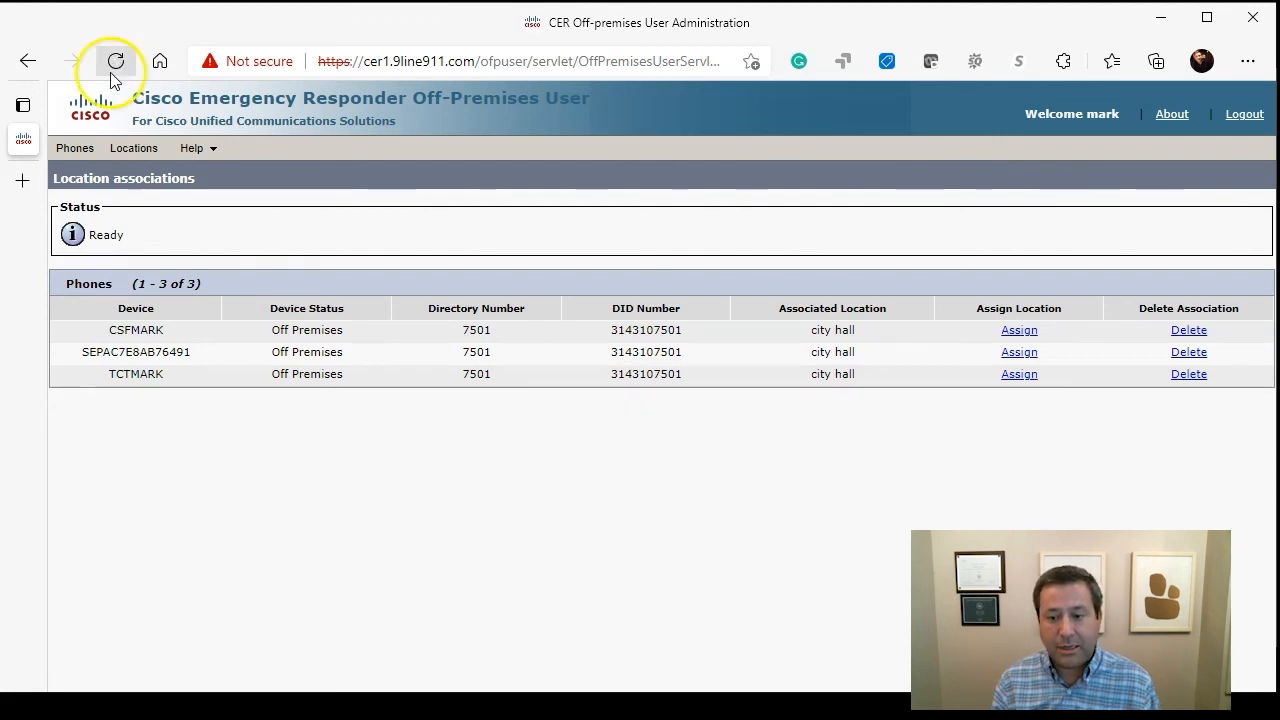
- Assign fire dept as CSFMARK's new location and submit the association
{"action": "left_click", "coordinate": [1019, 330]}
{"action": "left_click", "coordinate": [343, 401]}
{"action": "left_click", "coordinate": [337, 437]}
{"action": "left_click", "coordinate": [340, 404]}
{"action": "left_click", "coordinate": [330, 449]}
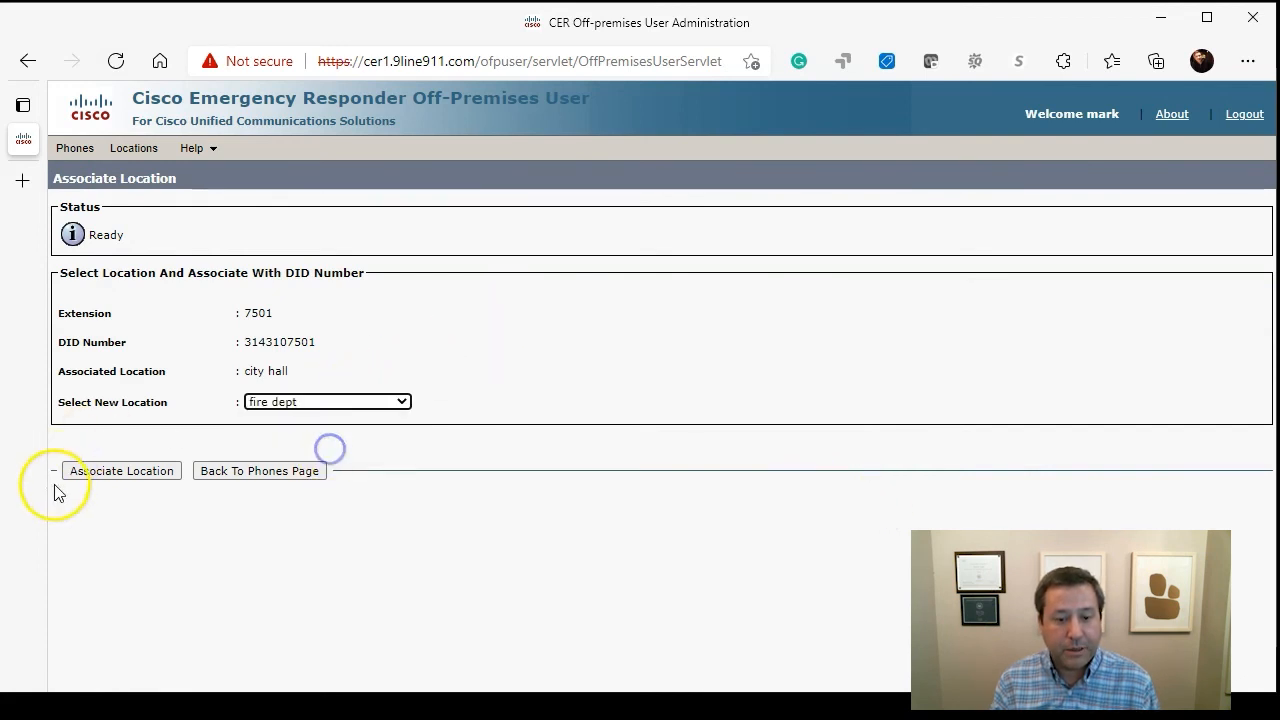
{"action": "left_click", "coordinate": [85, 482]}
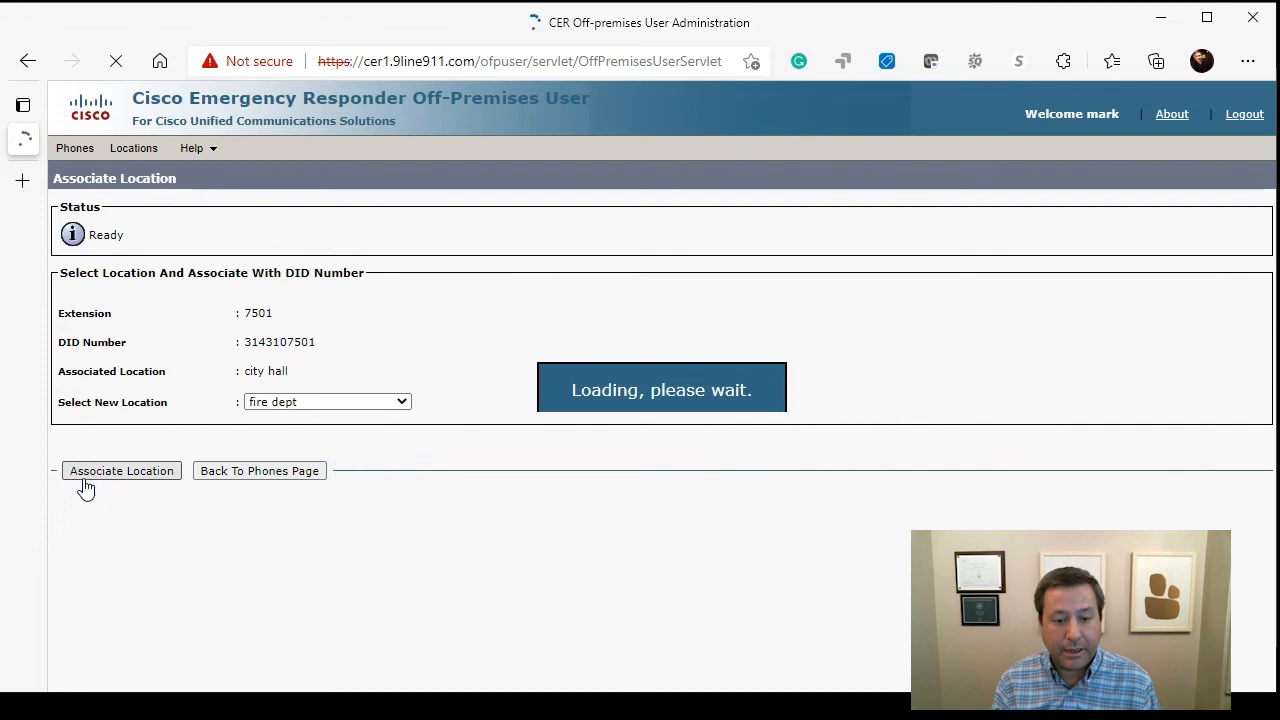